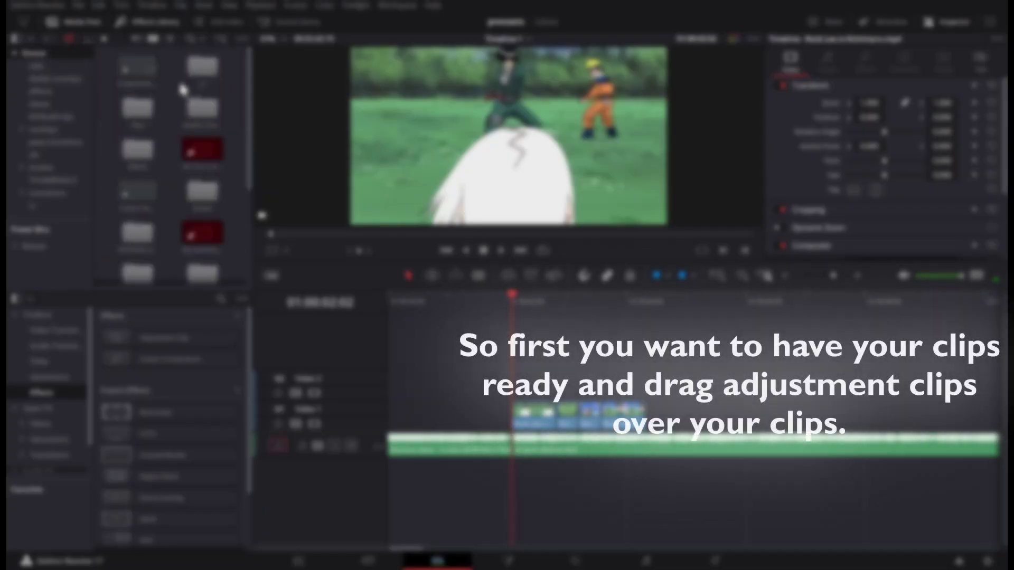
Drag an Adjustment Clip from the Effects toolbox onto Video 2 above the Rock Lee clips.
mouse_move(136, 66)
mouse_down()
mouse_move(520, 321)
mouse_move(552, 318)
mouse_up()
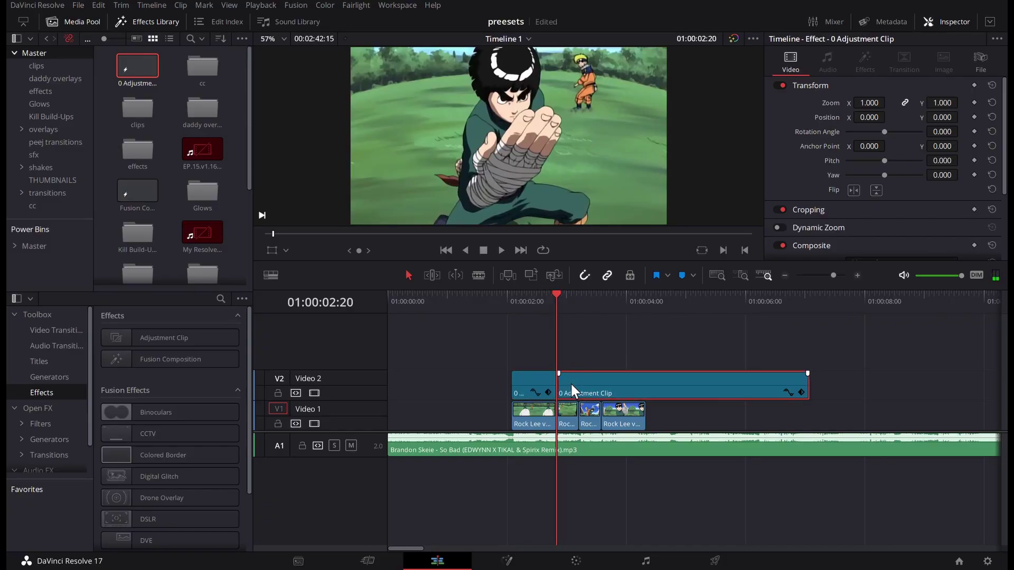
Zoom the timeline in and trim the adjustment clip to match the first Rock Lee clip.
click(836, 275)
click(607, 299)
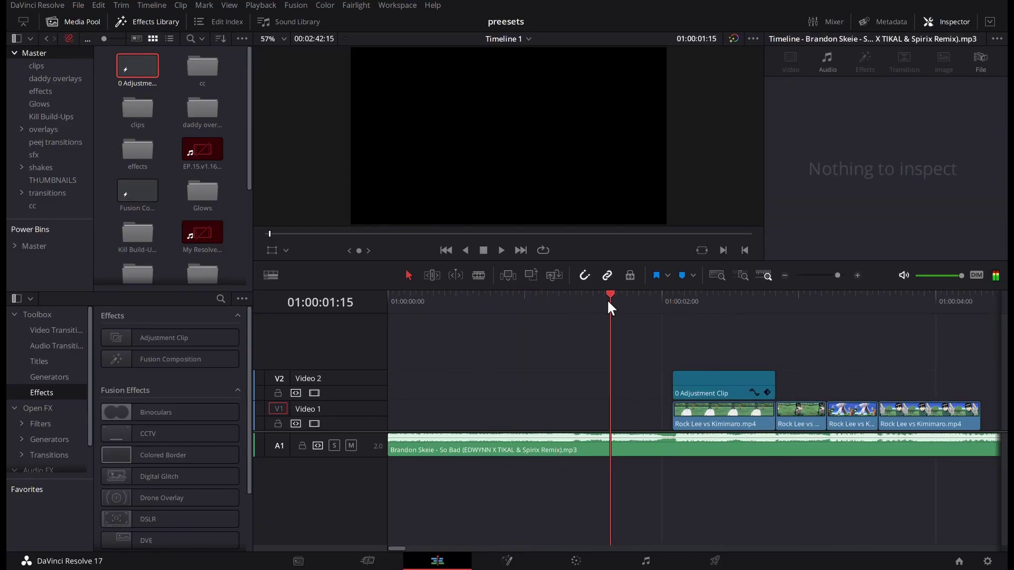
mouse_move(736, 302)
mouse_down()
mouse_move(747, 311)
mouse_move(683, 318)
mouse_move(724, 338)
mouse_up()
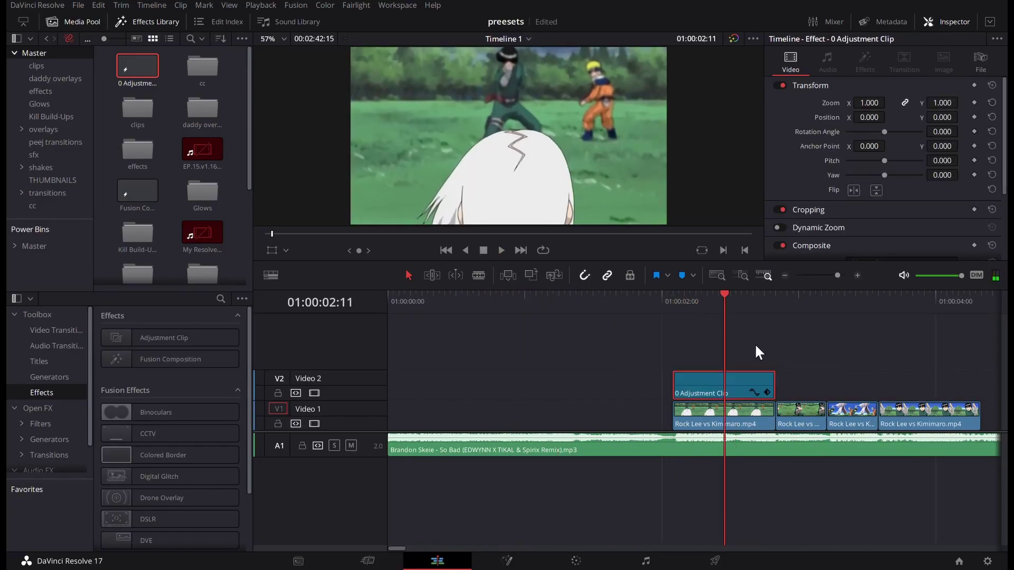
click(507, 561)
Add and trim adjustment clips over the remaining Rock Lee clips, then select the first one.
drag(878, 378, 834, 384)
drag(910, 390, 917, 378)
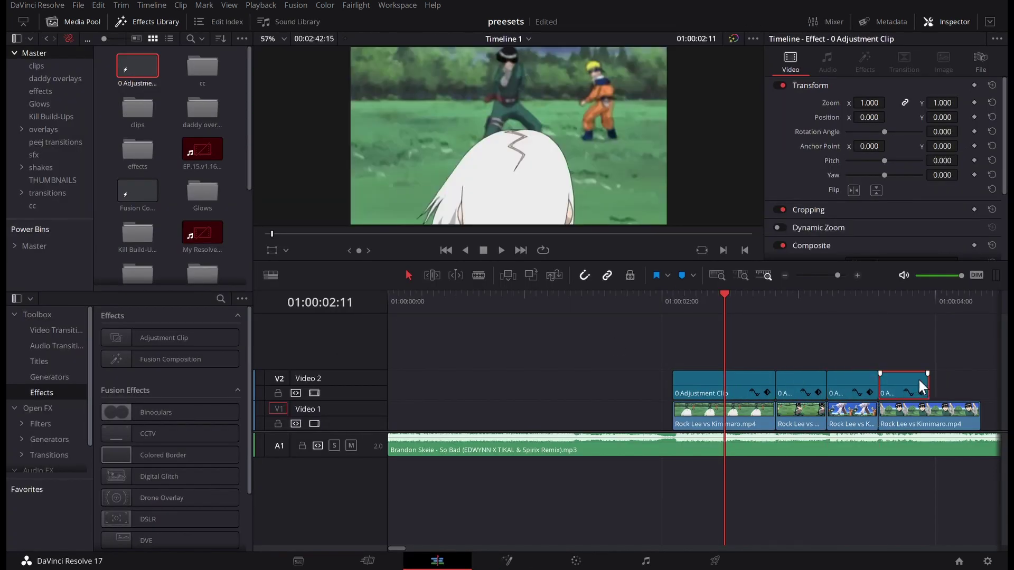
scroll(539, 427, right, 3)
scroll(715, 355, down, 1)
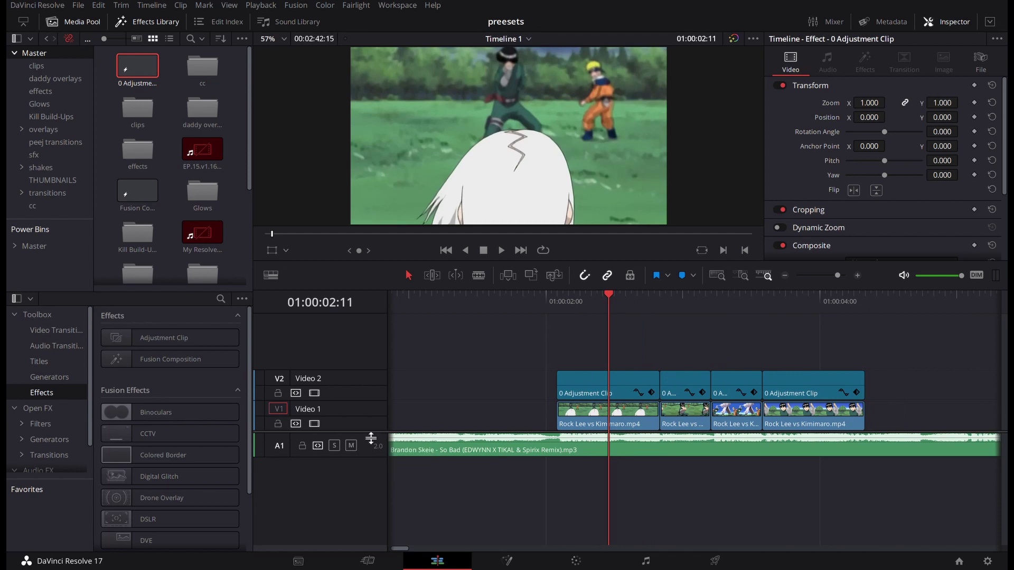
scroll(371, 438, up, 1)
scroll(371, 438, up, 5)
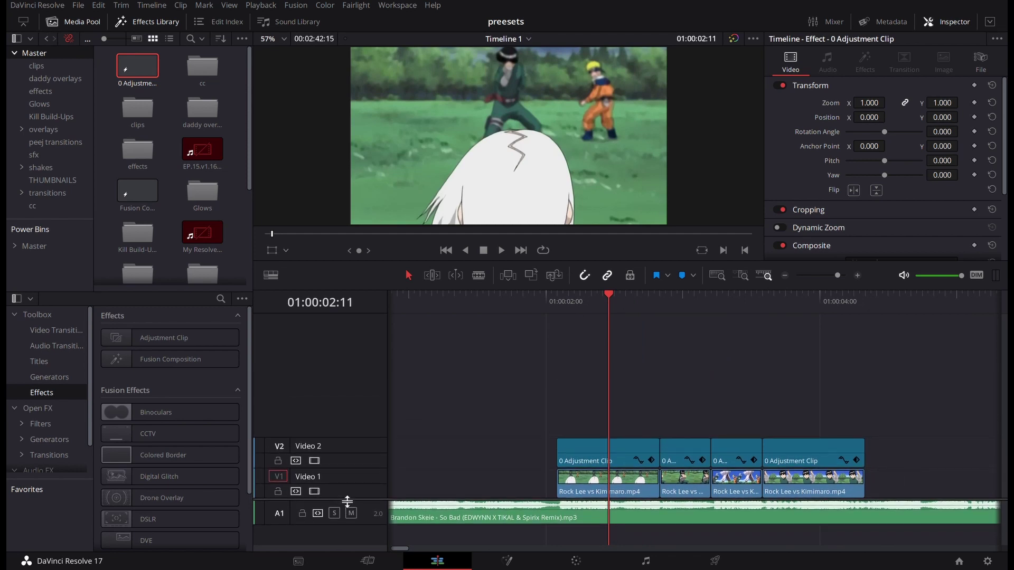
click(608, 457)
Open the first adjustment clip on the Fusion page with a single viewer and a taller Nodes panel.
key(shift+5)
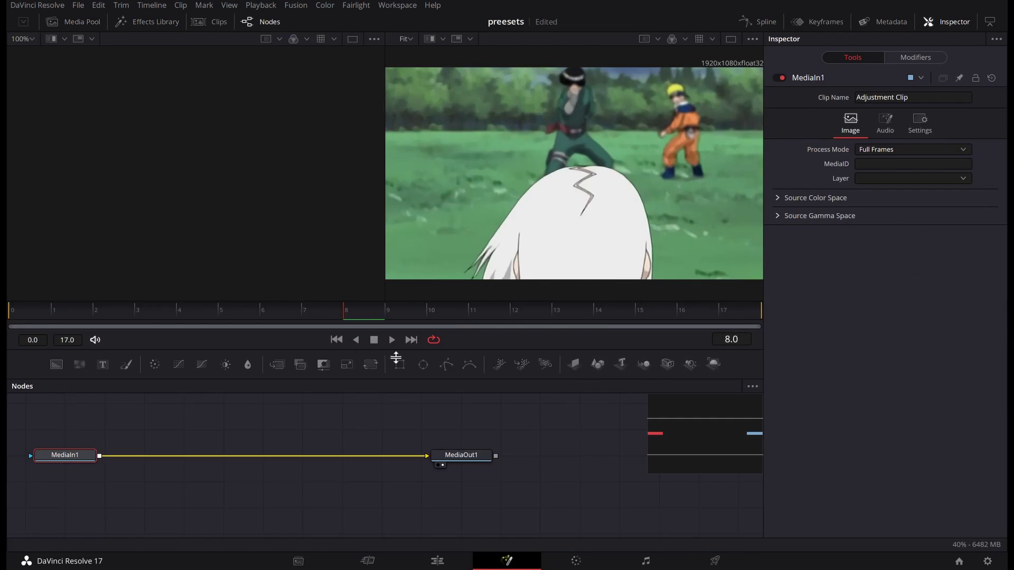
click(730, 42)
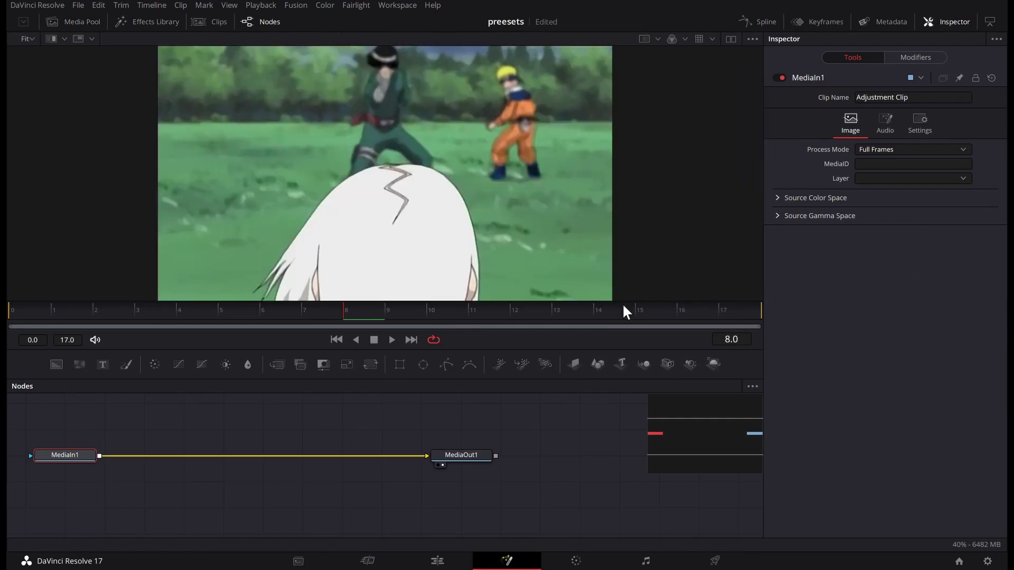
drag(619, 379, 619, 327)
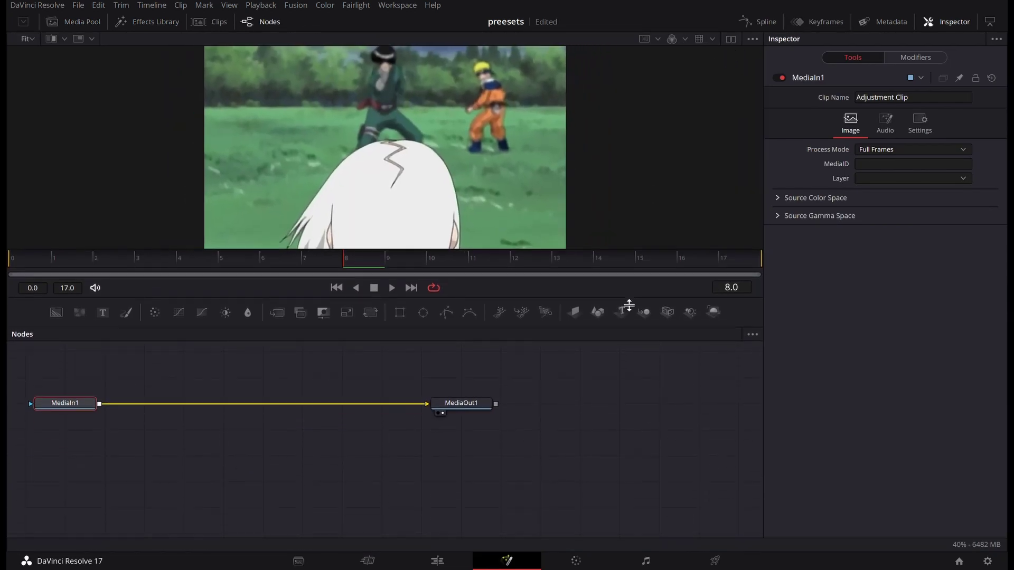
scroll(618, 388, down, 2)
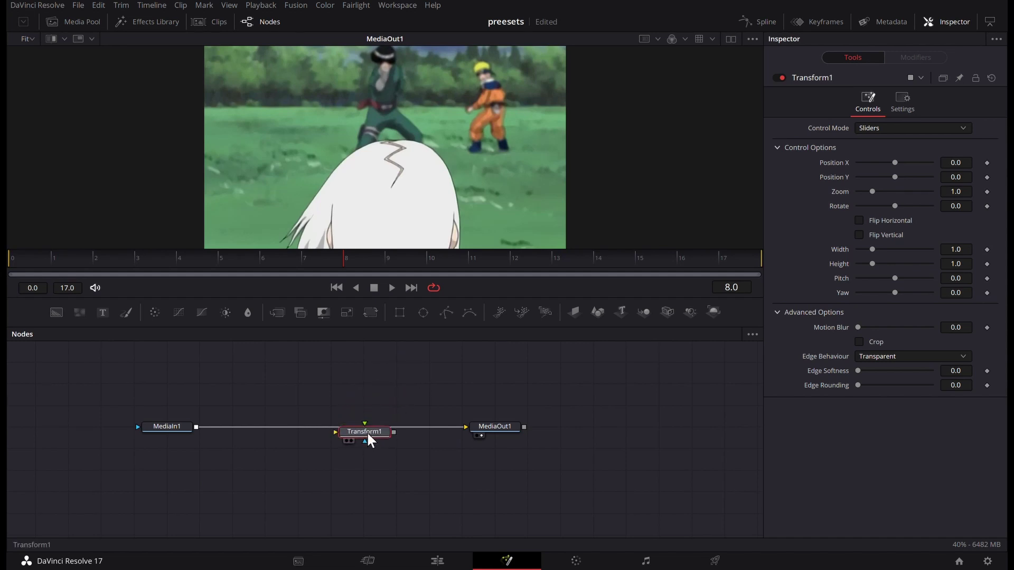
Wire in Transform1 and keyframe Zoom 2.5 at frame 0 to 1.0 at frame 17, Motion Blur 1.0.
drag(368, 428, 363, 433)
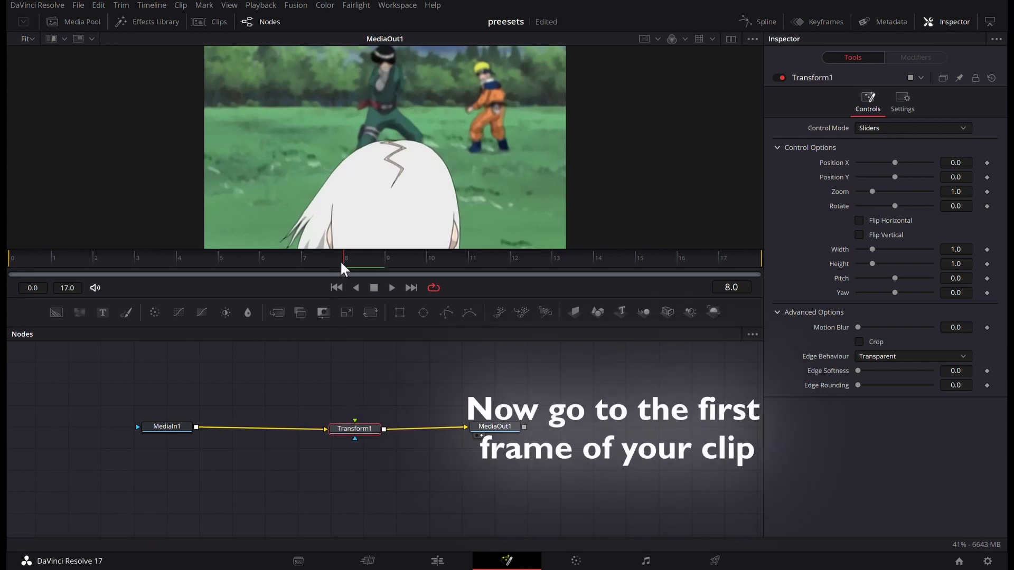
drag(341, 260, 12, 259)
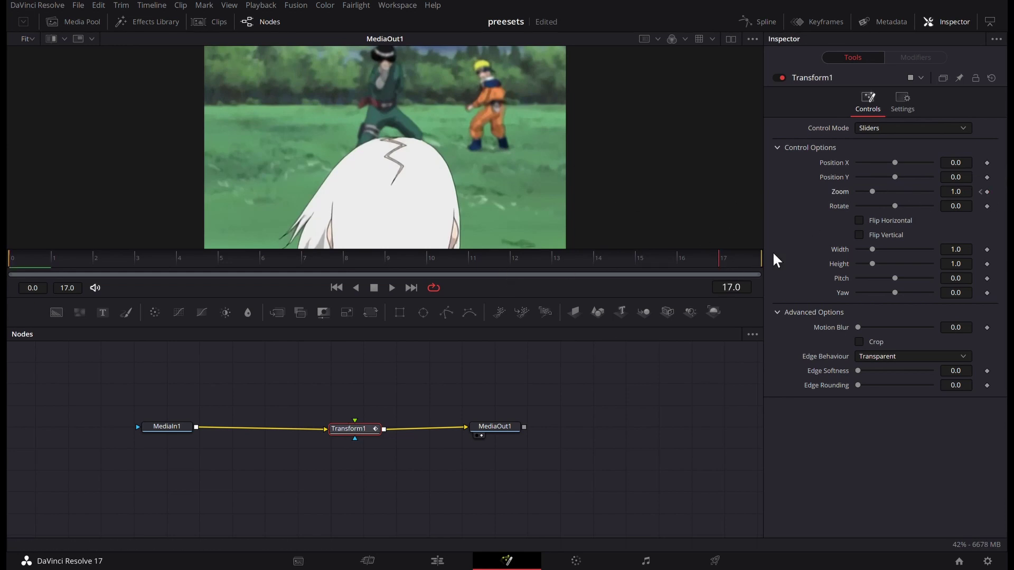
click(980, 191)
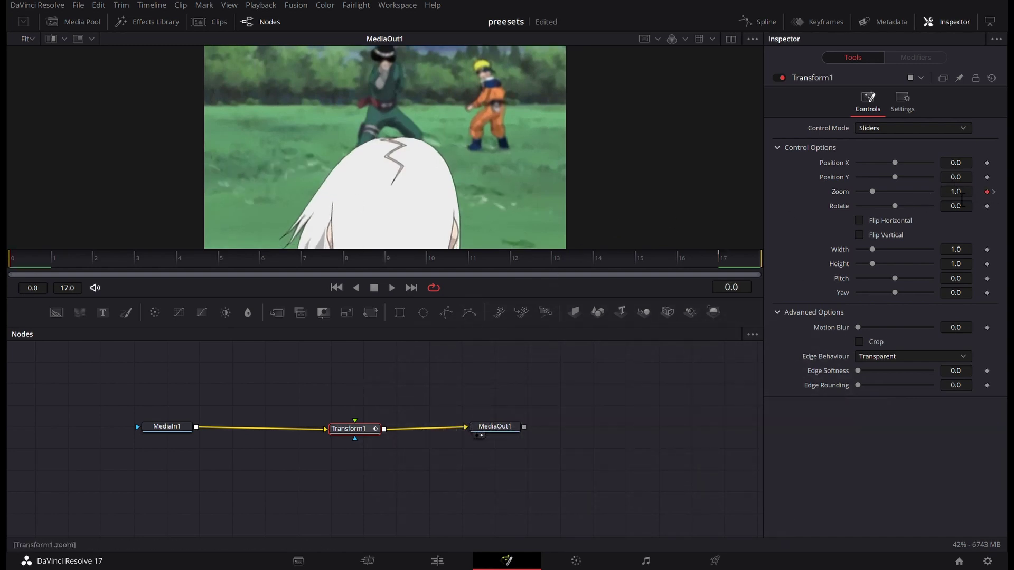
drag(872, 192, 924, 198)
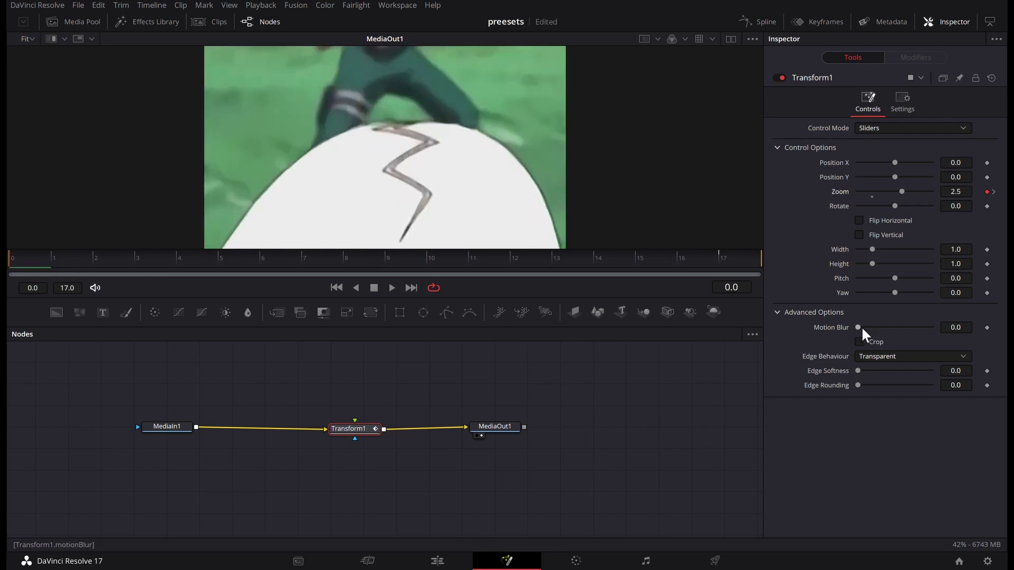
drag(860, 327, 998, 301)
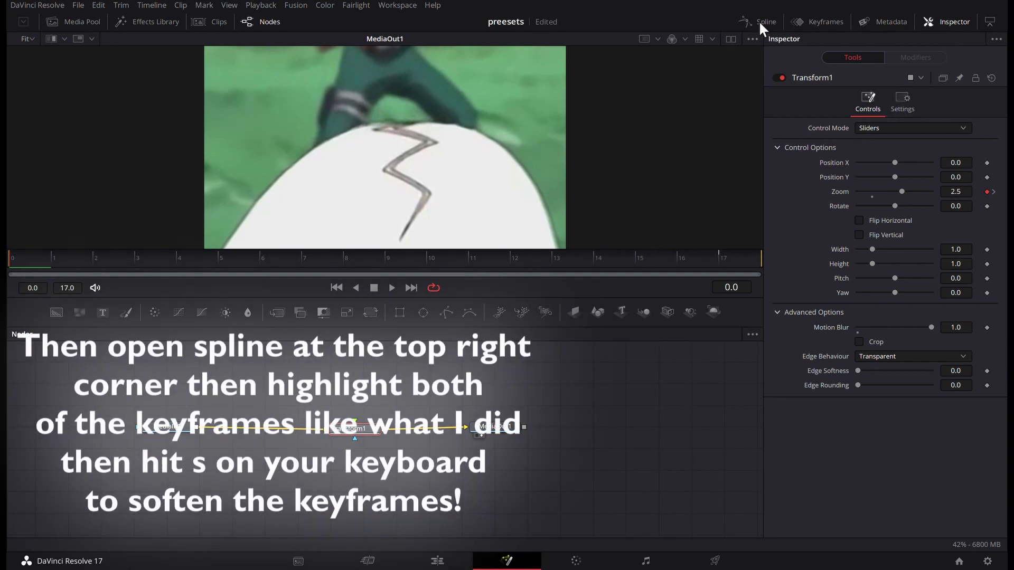
In the Spline view, fit and smooth the Zoom keyframes, then steepen the early drop toward 1.0.
click(760, 22)
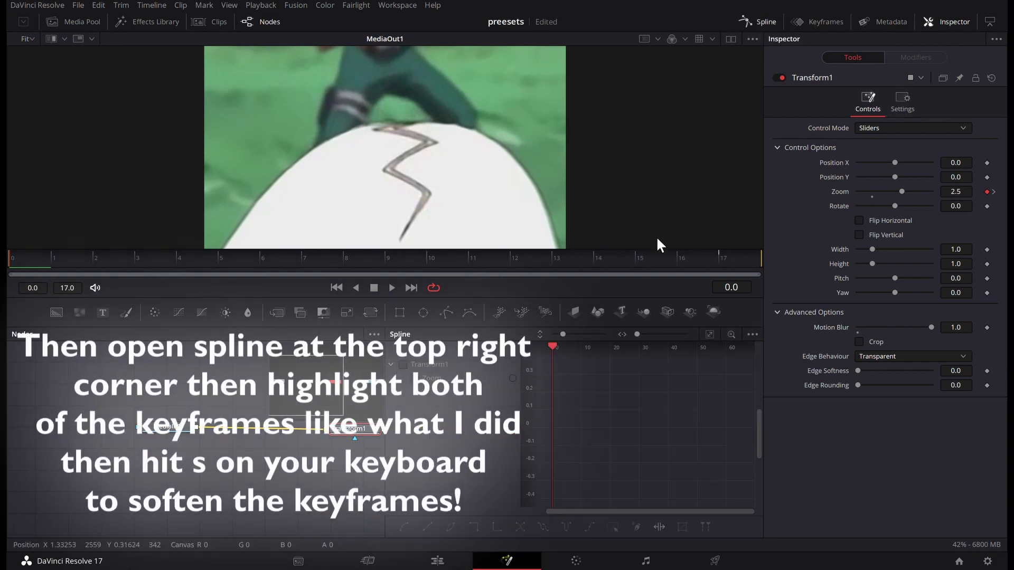
click(709, 334)
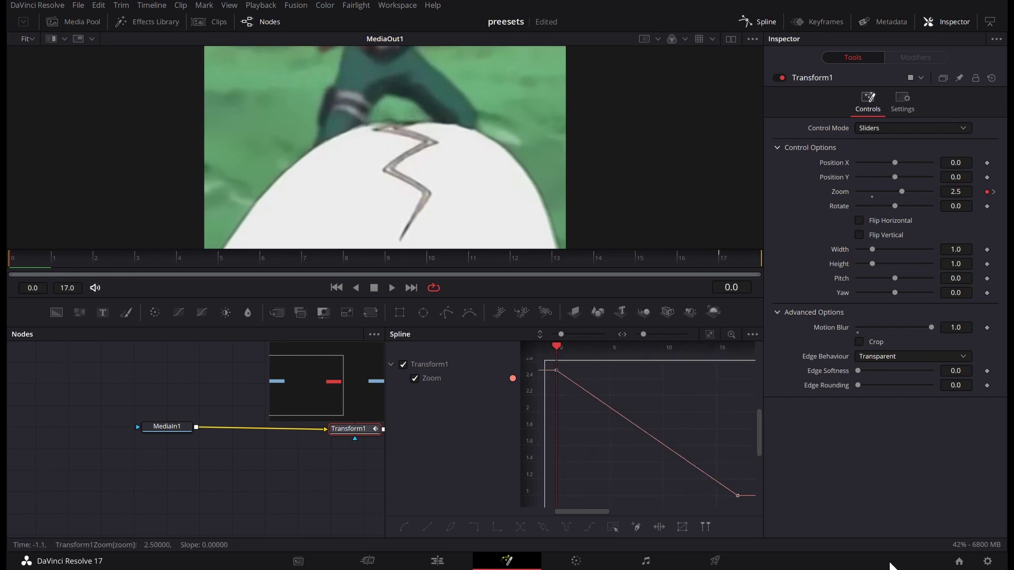
key(f)
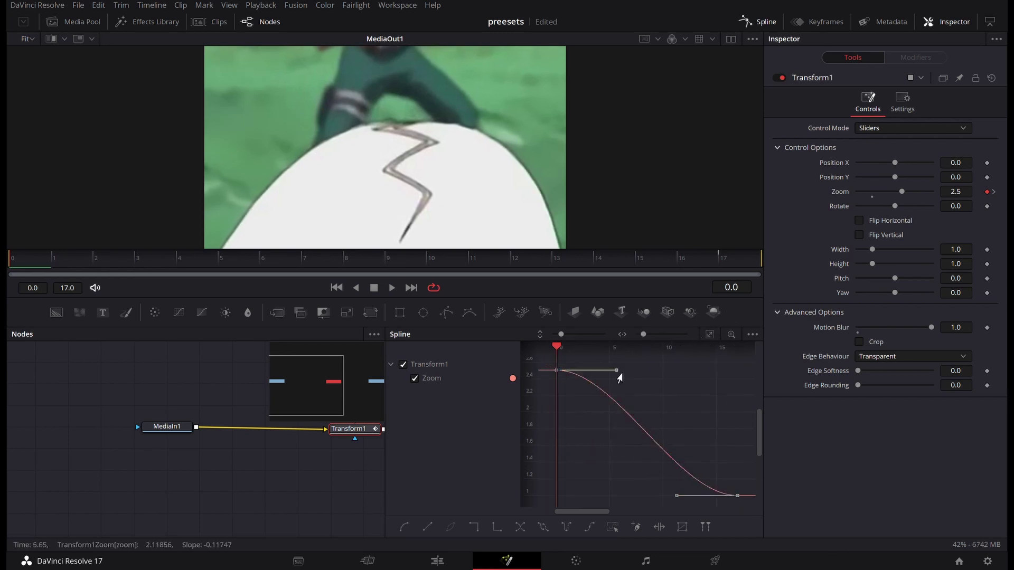
drag(616, 371, 558, 487)
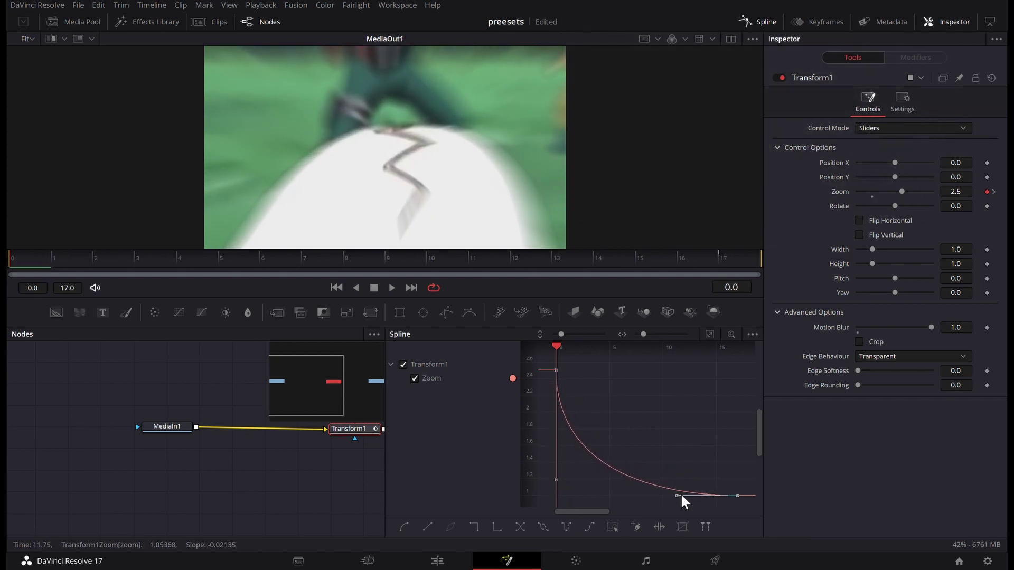
mouse_move(678, 497)
mouse_down()
mouse_move(574, 496)
mouse_move(586, 501)
mouse_up()
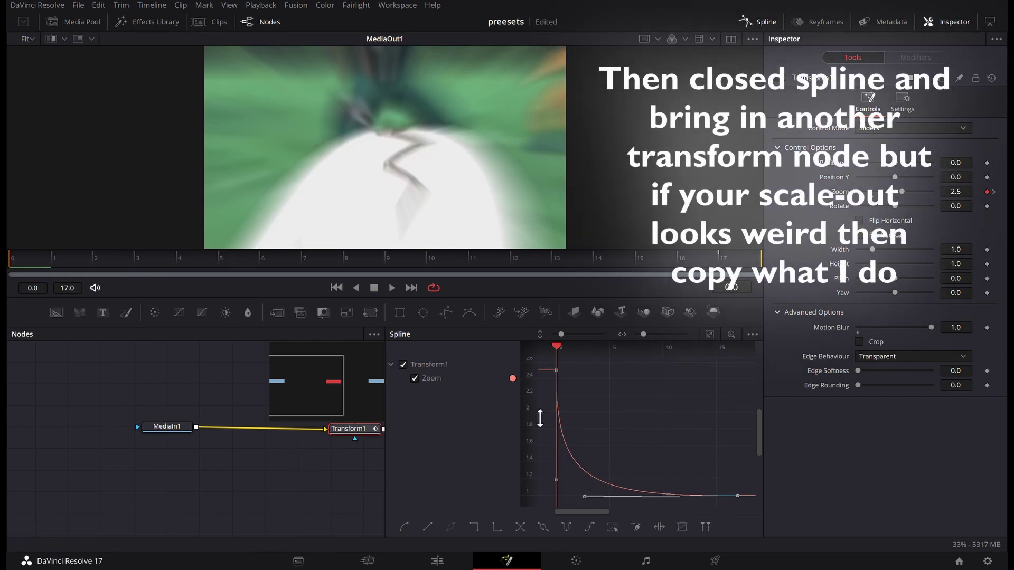
Preview the zoom animation and raise the starting Zoom to about 2.08.
click(755, 20)
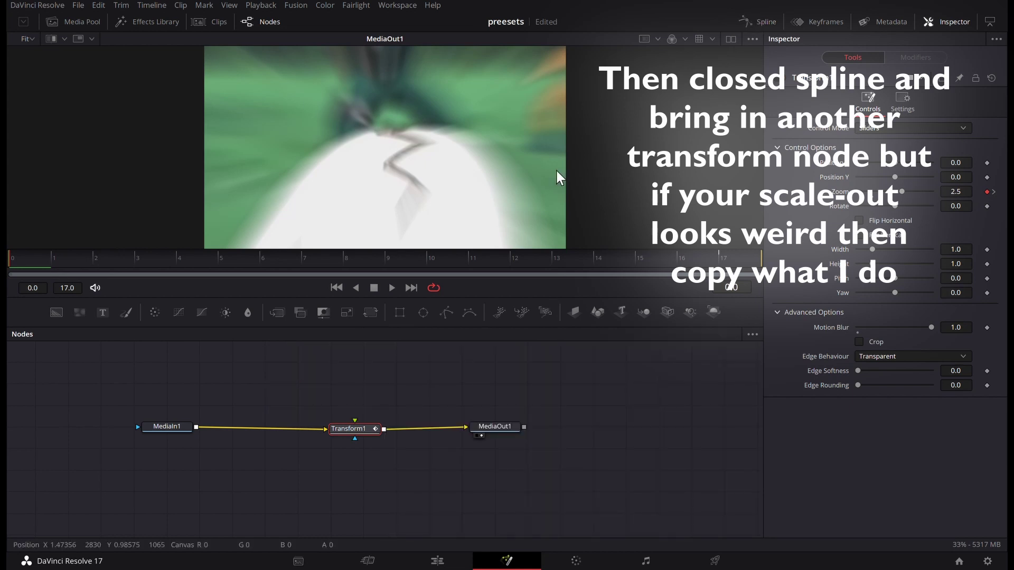
drag(415, 268, 9, 281)
key(space)
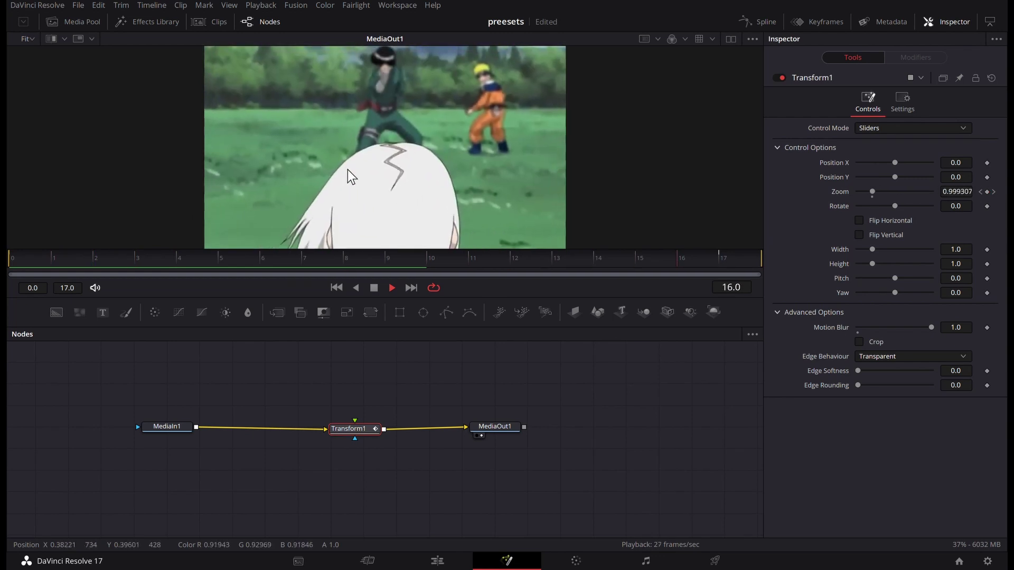
key(space)
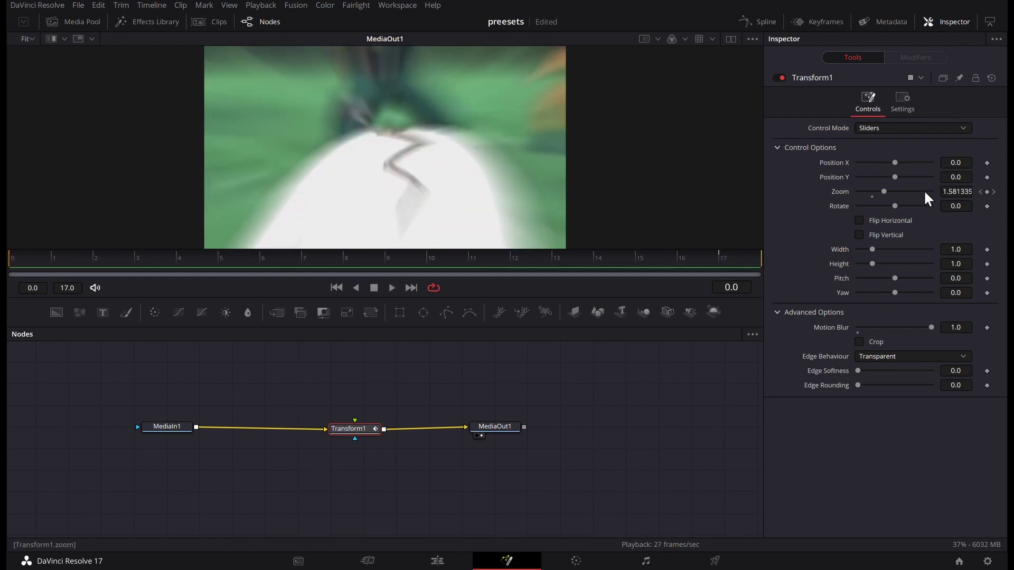
click(921, 188)
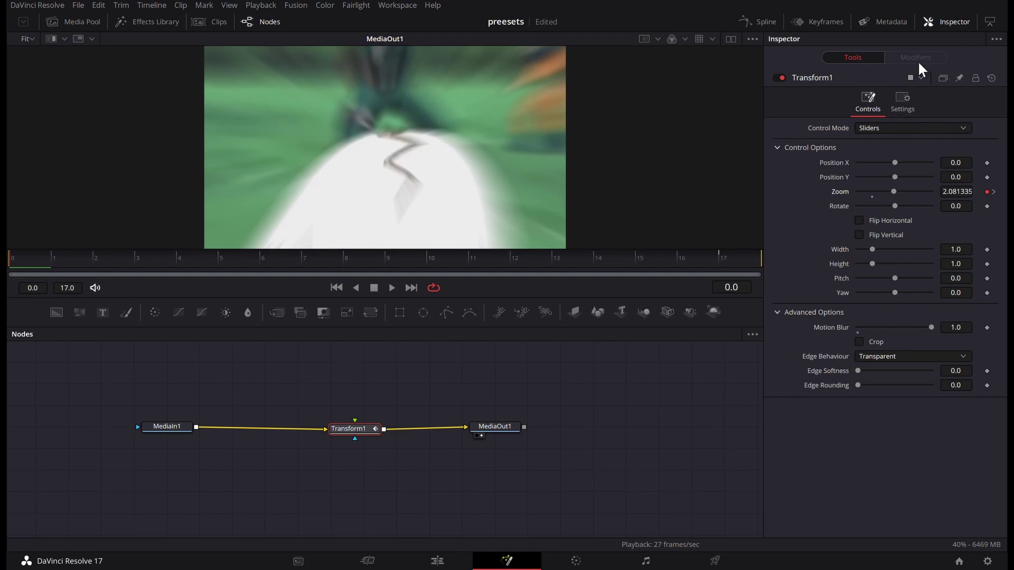
Raise the frame-0 Zoom to 2.701 and reshape the curve to fall fast, then settle at 1.
click(764, 24)
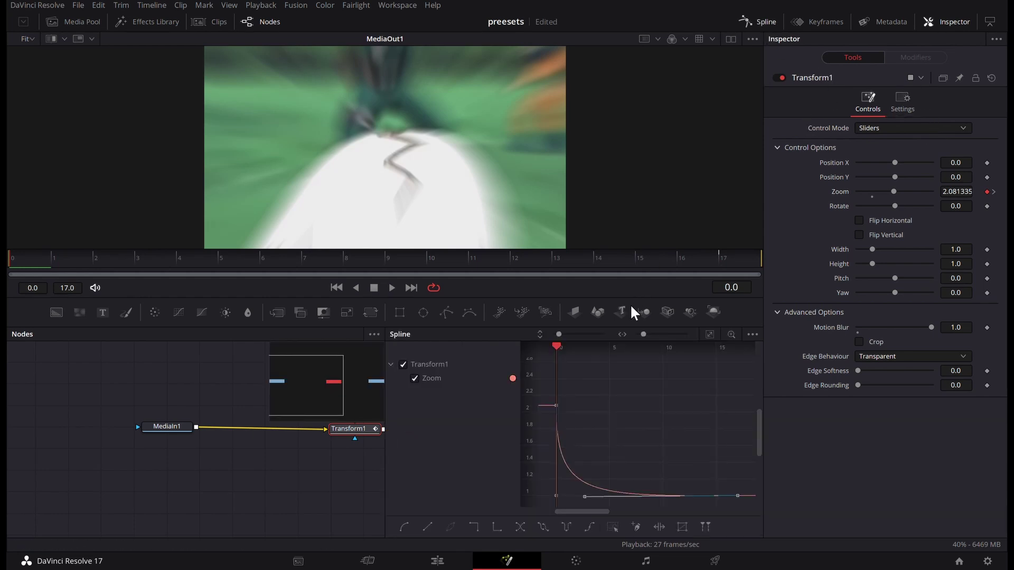
click(710, 334)
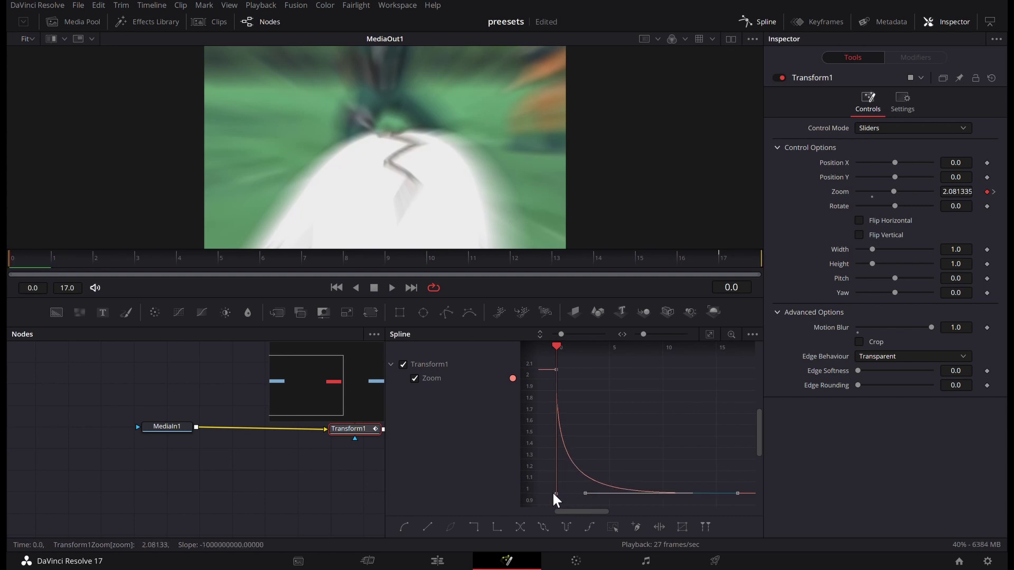
drag(555, 494, 559, 484)
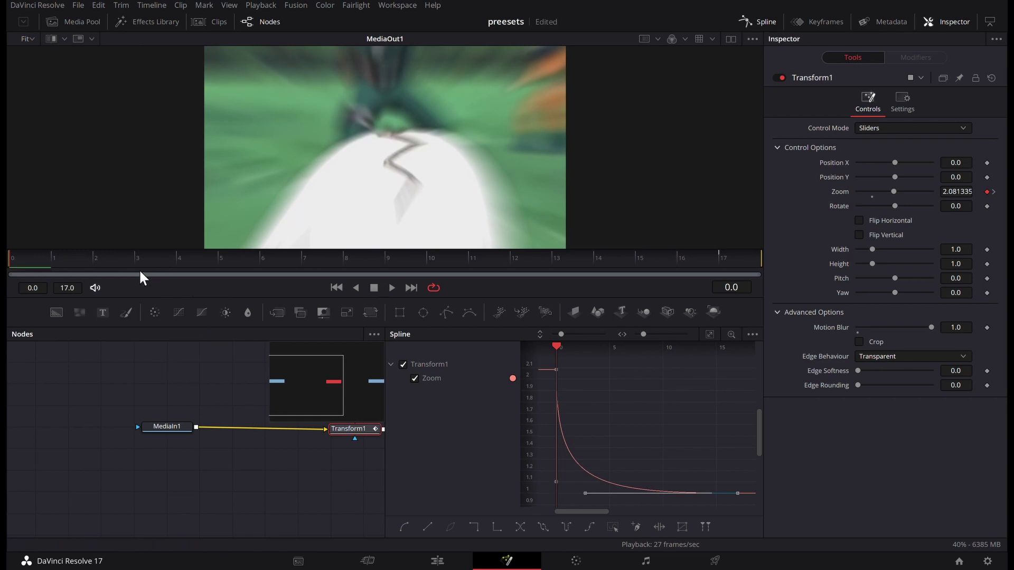
key(space)
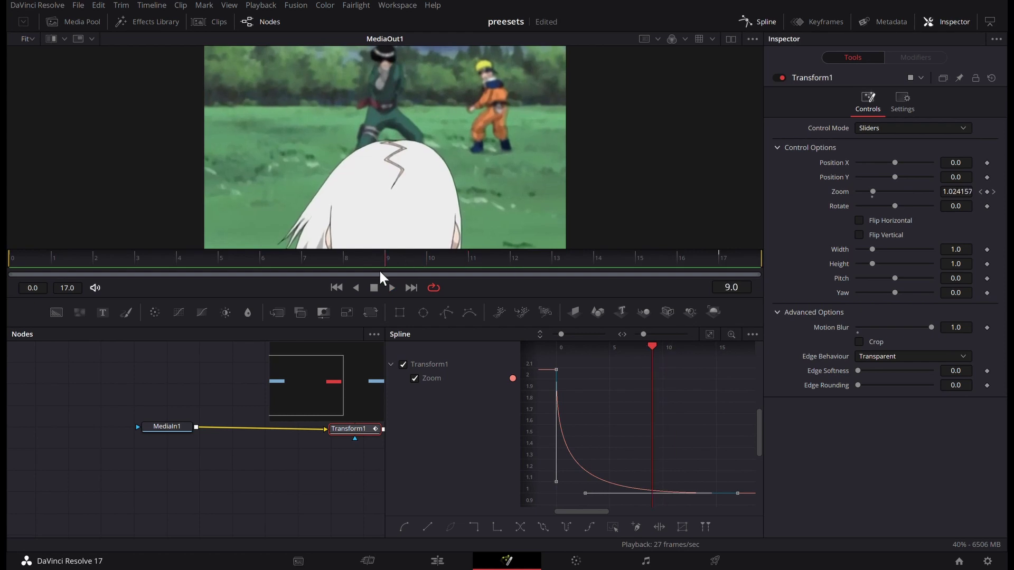
key(space)
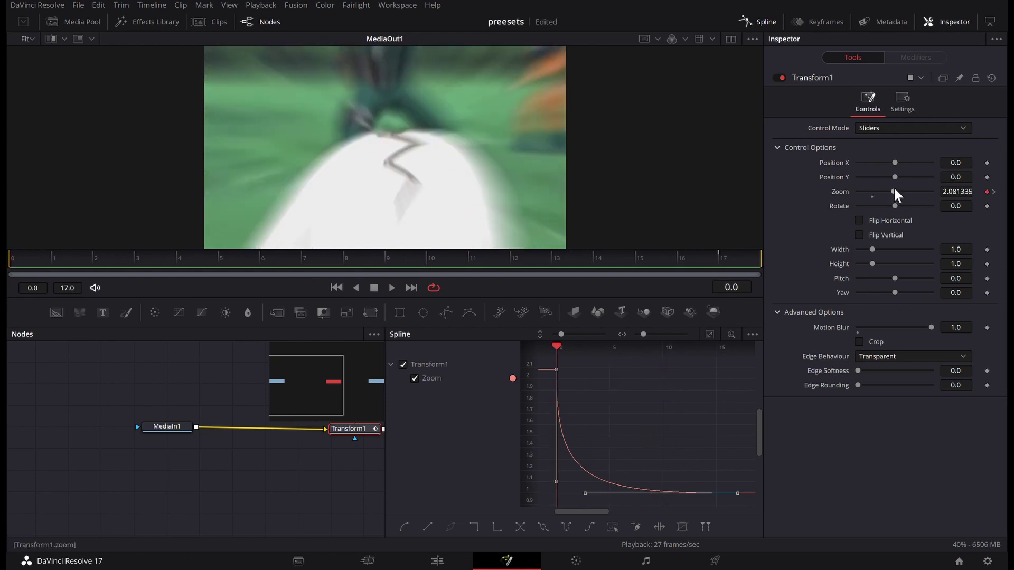
drag(893, 190, 905, 193)
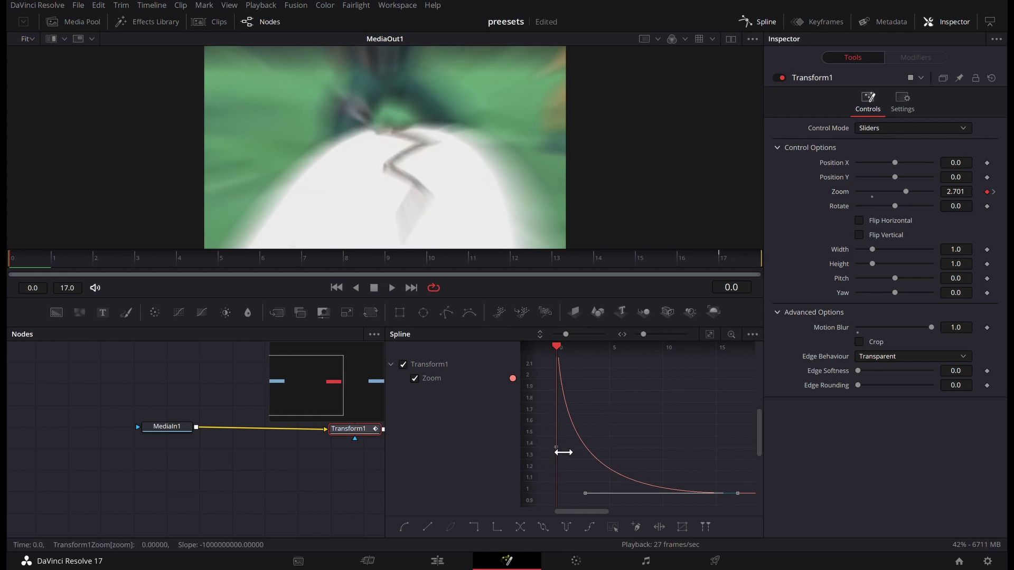
drag(558, 453, 561, 485)
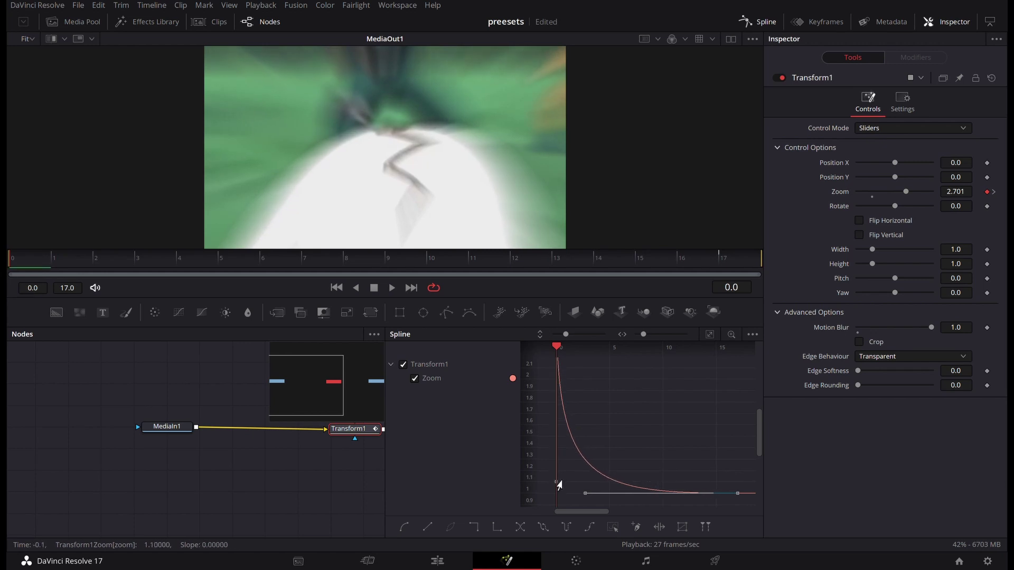
Hide the curve graph, preview the zoom-out, and paste Transform2 after Transform1.
click(765, 22)
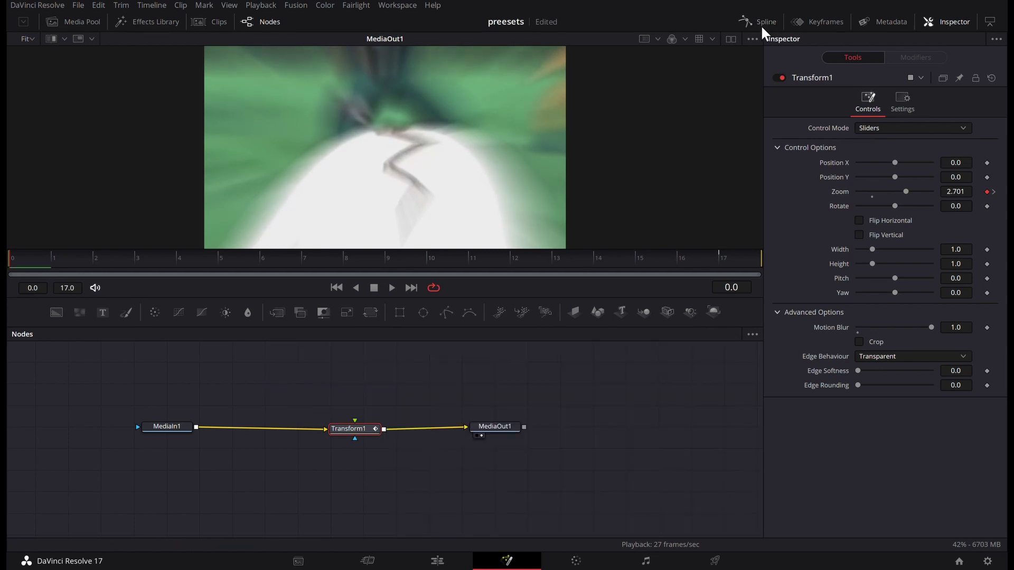
key(space)
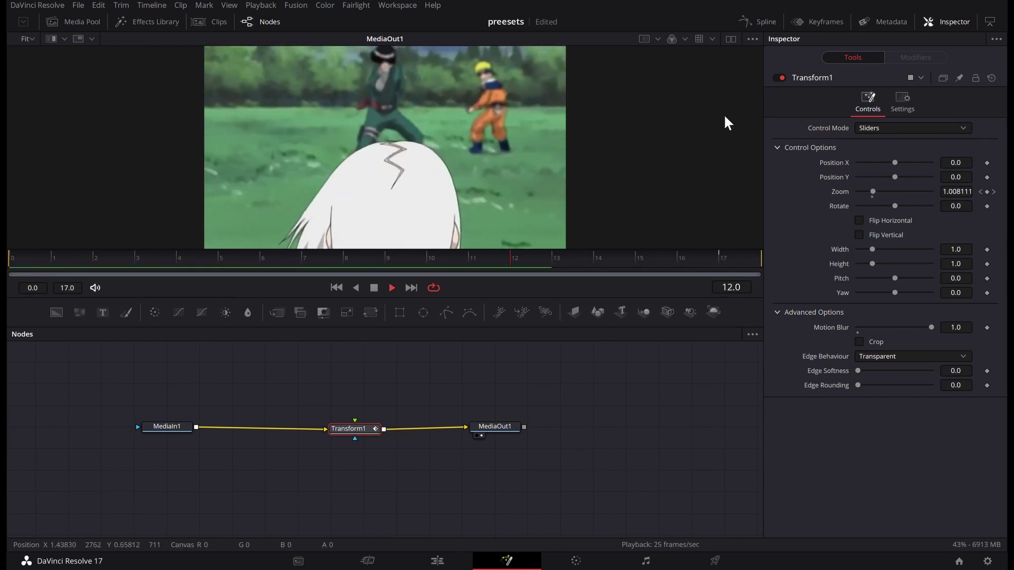
key(space)
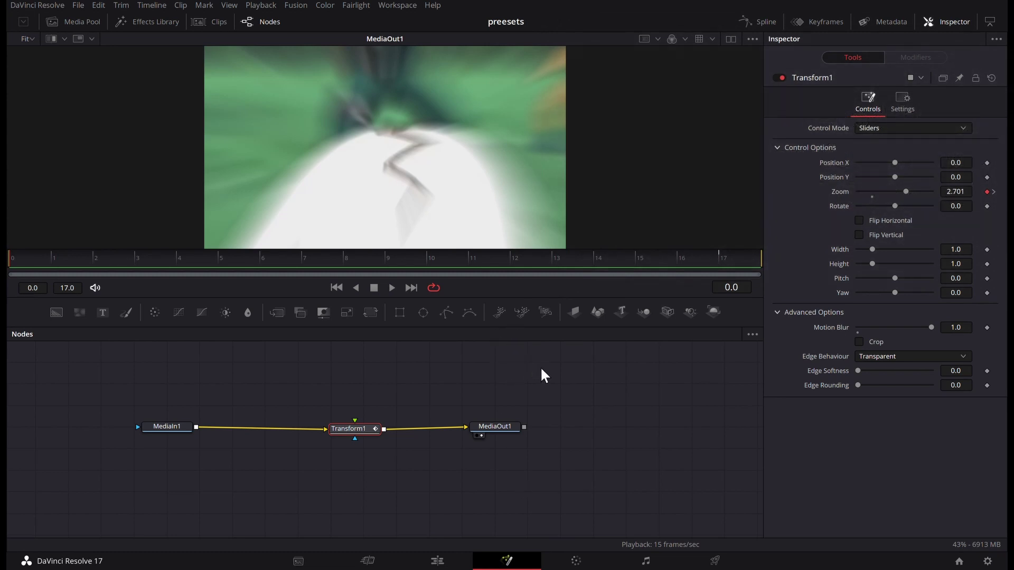
key(ctrl+v)
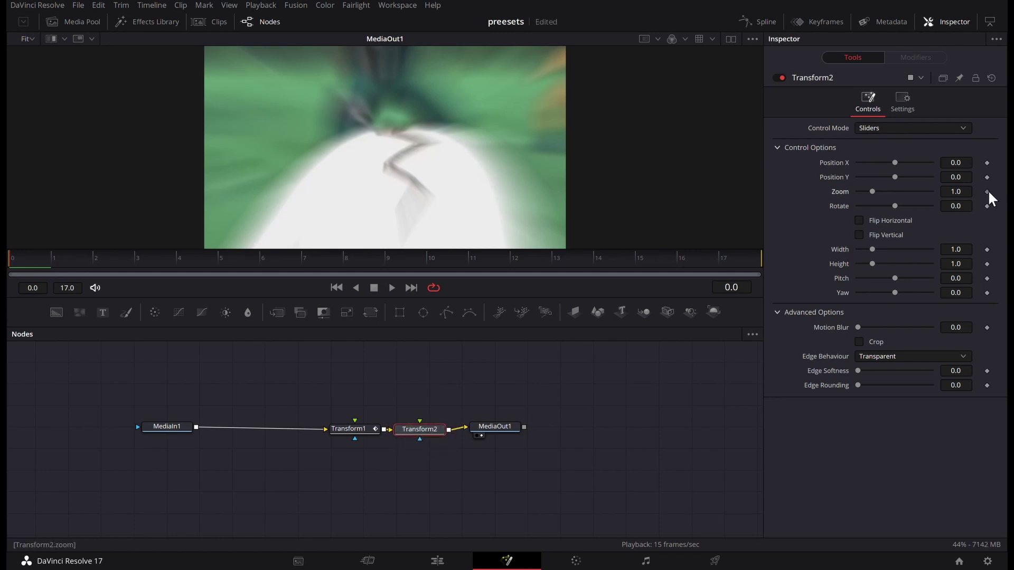
Keyframe Transform2 at frame 0 and set its Zoom to 1.826 at frame 17.
click(717, 265)
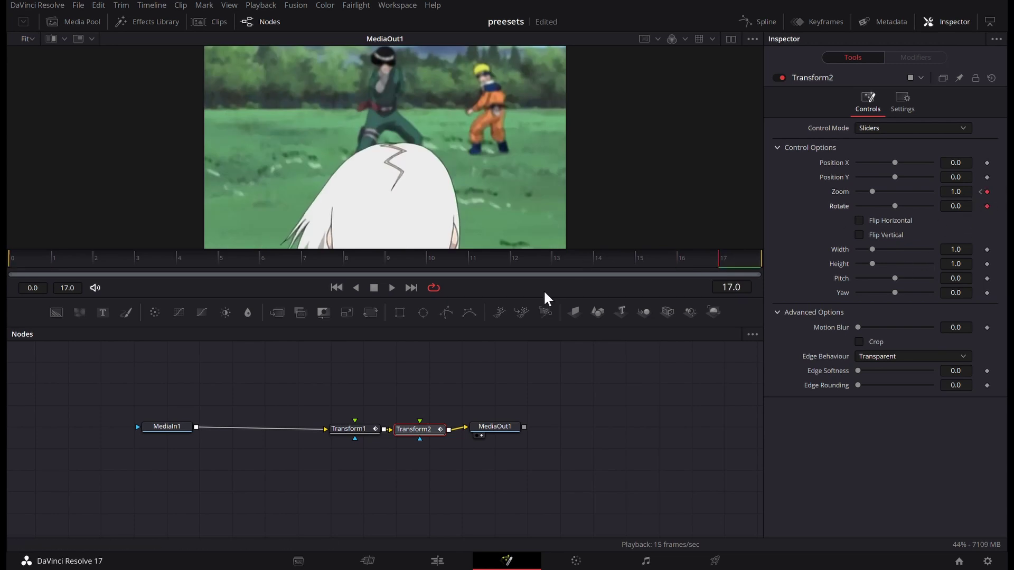
key(Home)
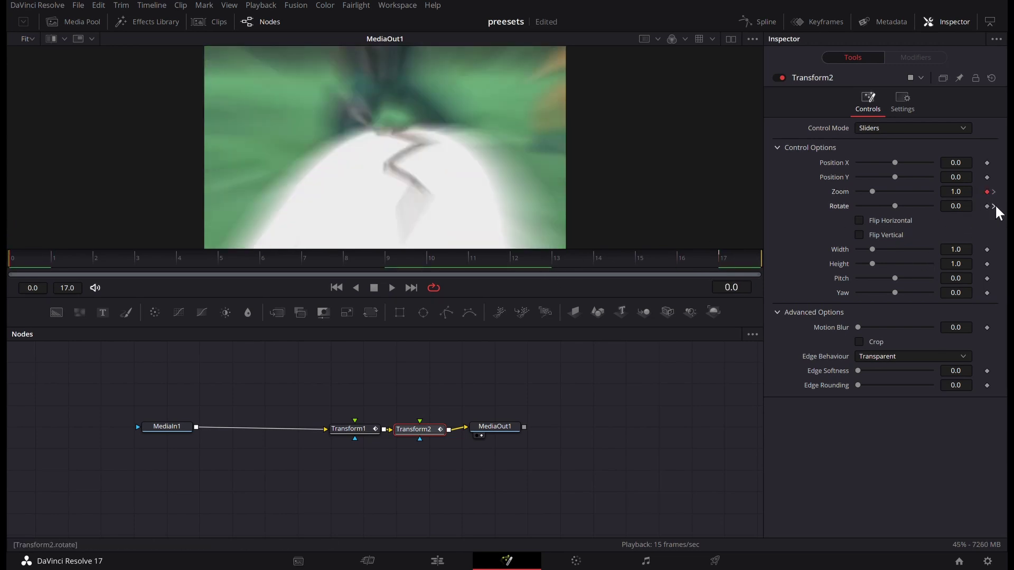
click(728, 267)
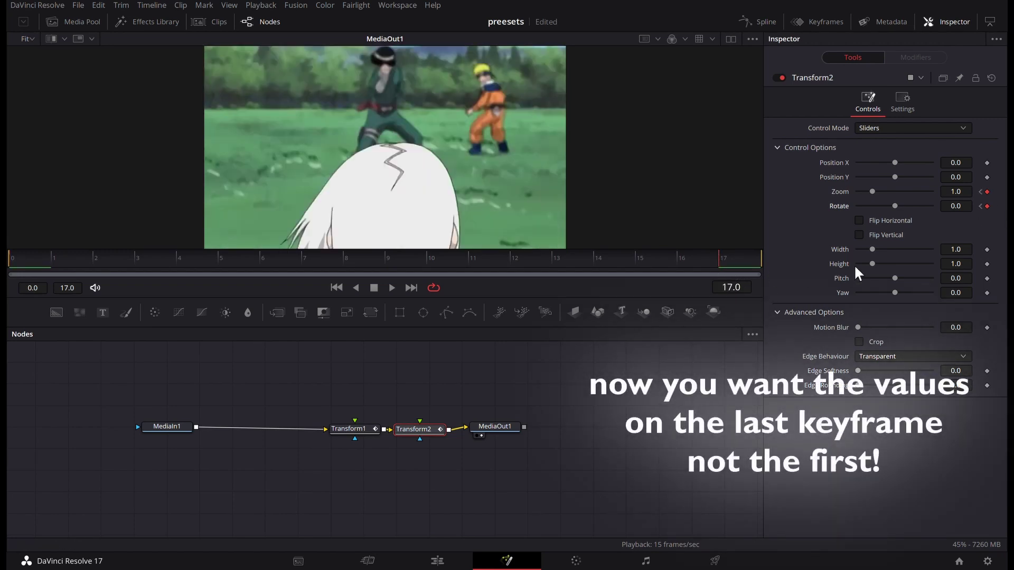
click(956, 191)
text(1.615)
key(Return)
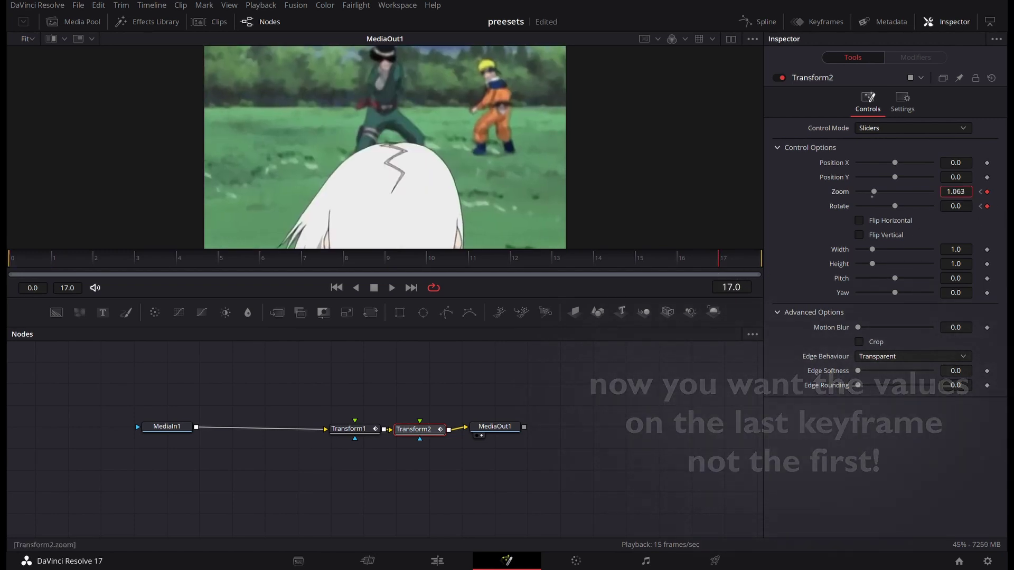
text(1.826)
key(Return)
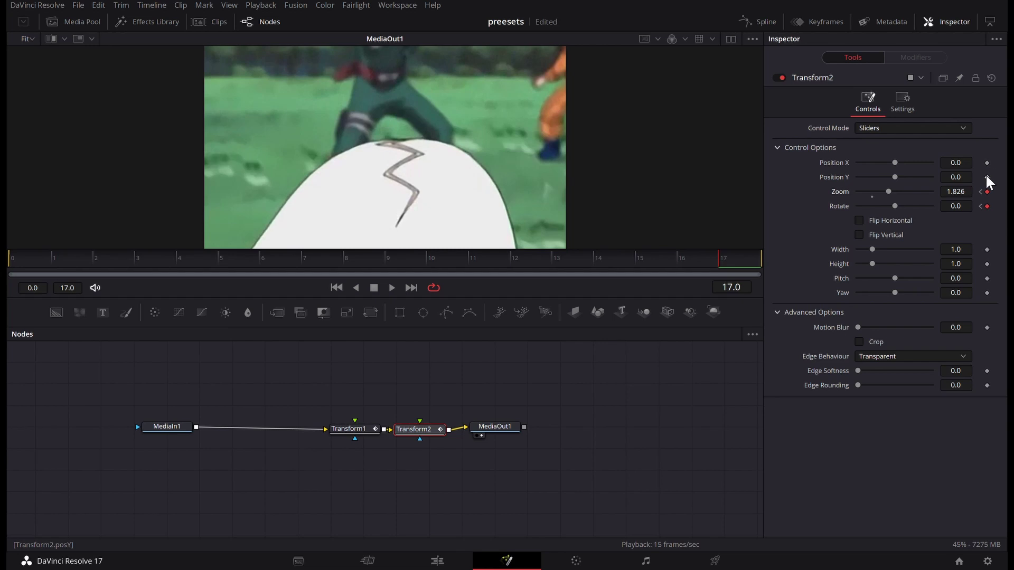
Compare against frame 0, then shift Position Y to -0.483 at frame 17.
key(Home)
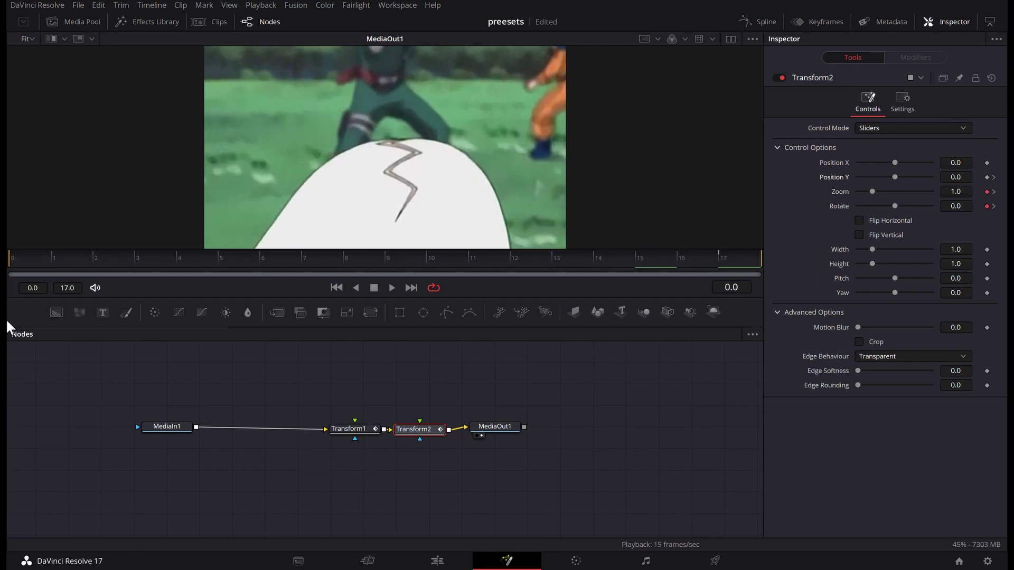
click(995, 177)
mouse_move(975, 182)
mouse_down()
mouse_move(929, 182)
mouse_move(942, 266)
mouse_up()
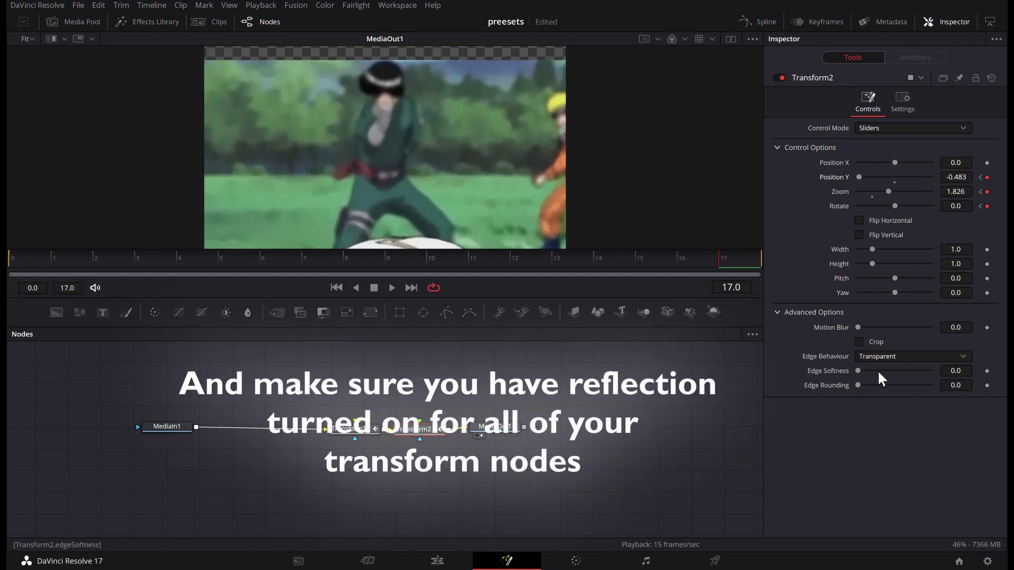
Set Transform2's Edges to Reflect and raise the end Zoom to 2.813, Position Y -0.5.
click(897, 356)
click(898, 369)
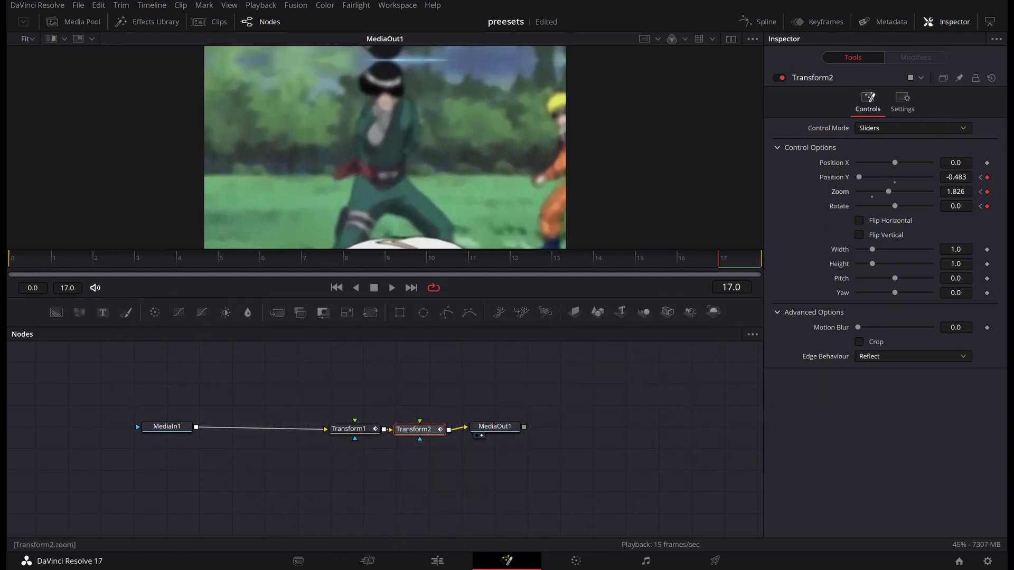
drag(956, 191, 977, 185)
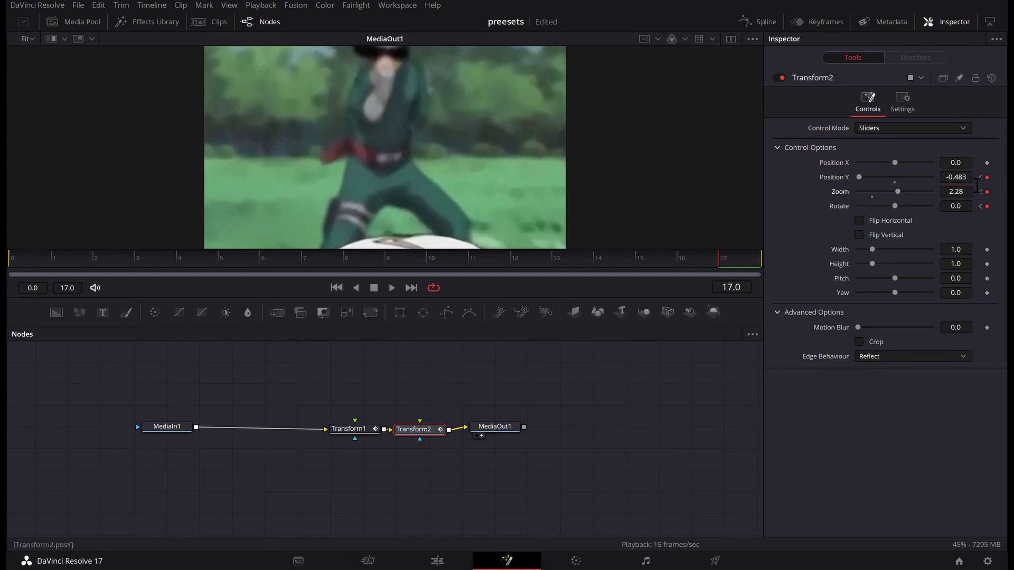
mouse_move(967, 204)
mouse_down()
mouse_move(970, 181)
mouse_move(951, 177)
mouse_up()
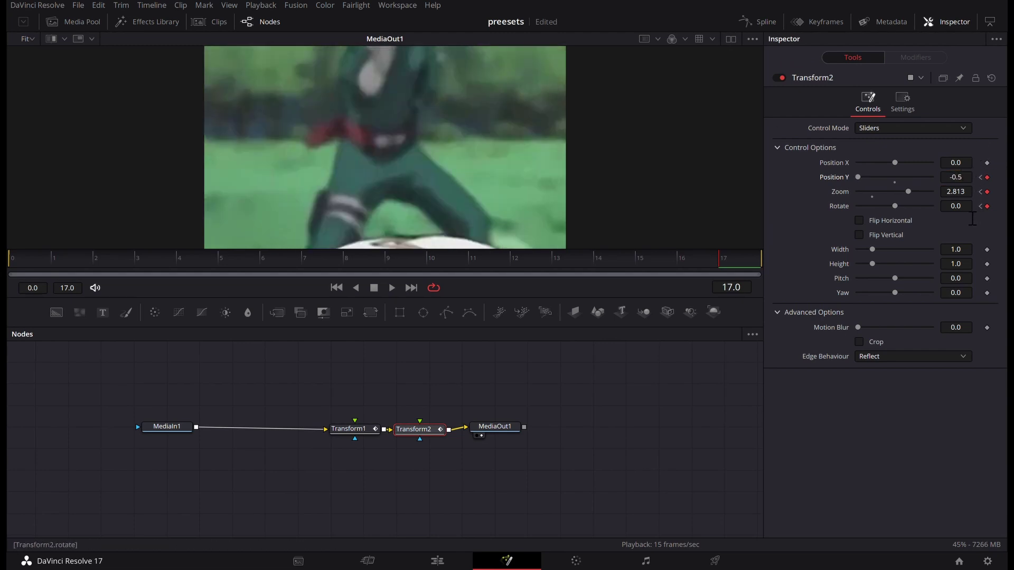
Rotate the frame-17 keyframe to 7.6 and scrub the timeline to preview.
mouse_move(956, 205)
mouse_down()
mouse_move(945, 206)
mouse_move(967, 206)
mouse_up()
text(7.6)
key(Return)
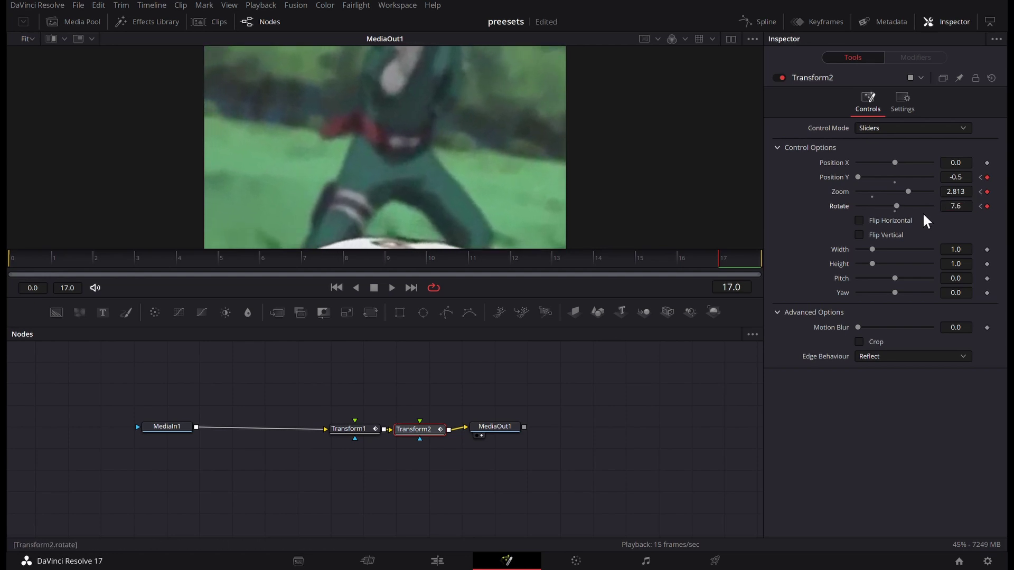
drag(398, 256, 54, 225)
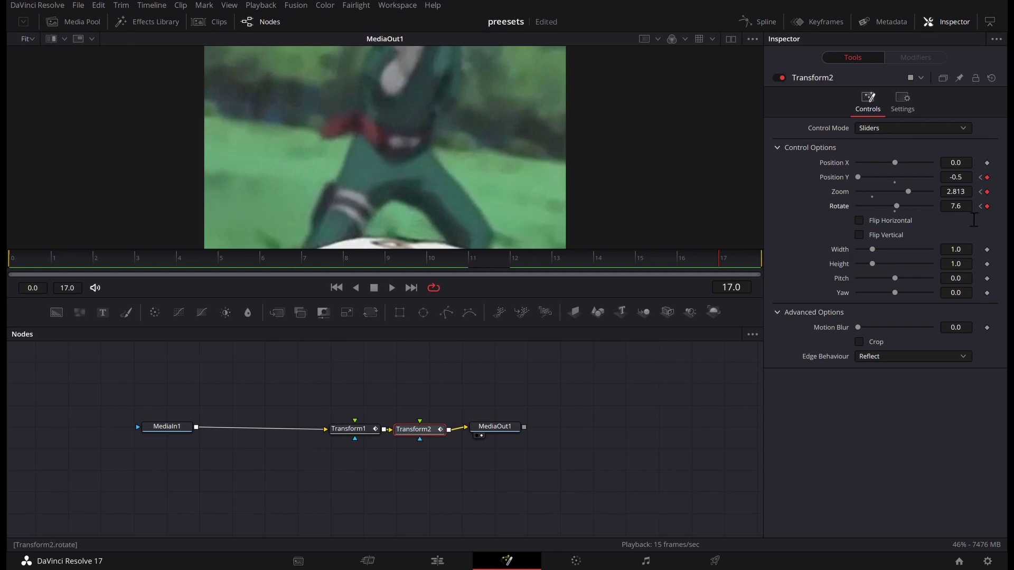
Show only Transform2's Zoom curve in the Spline graph, fitted to view.
click(756, 22)
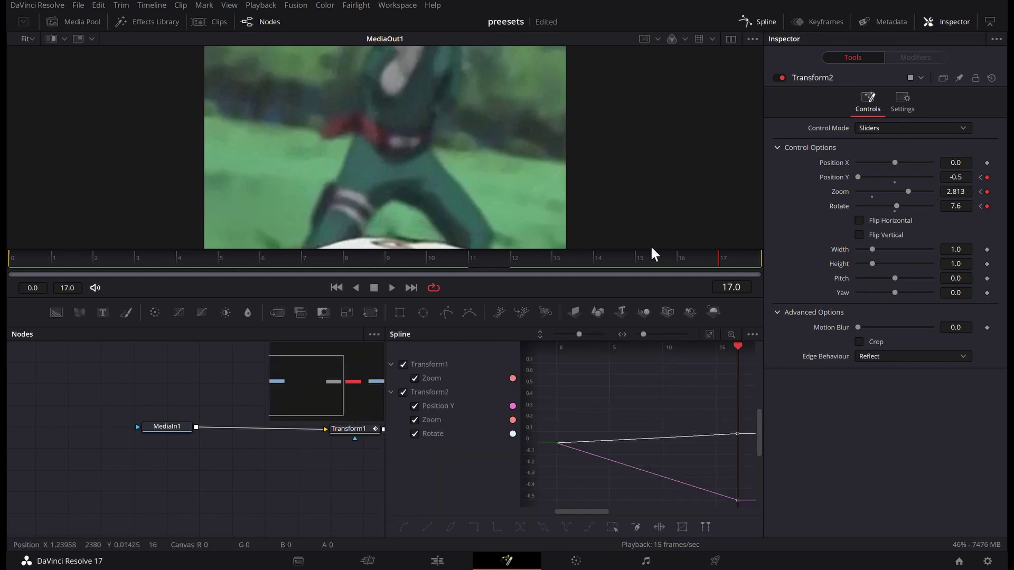
click(402, 363)
click(415, 434)
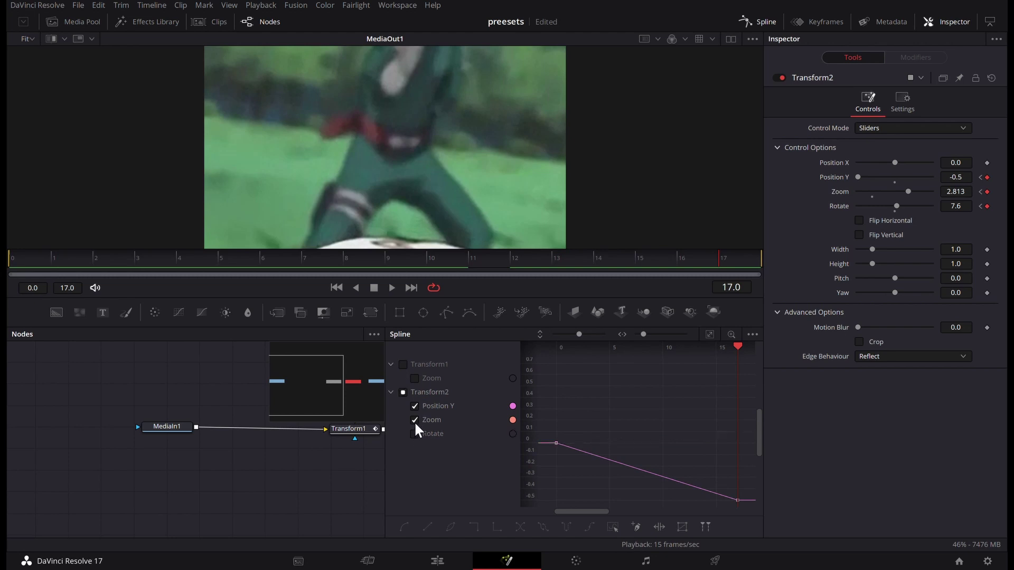
click(414, 407)
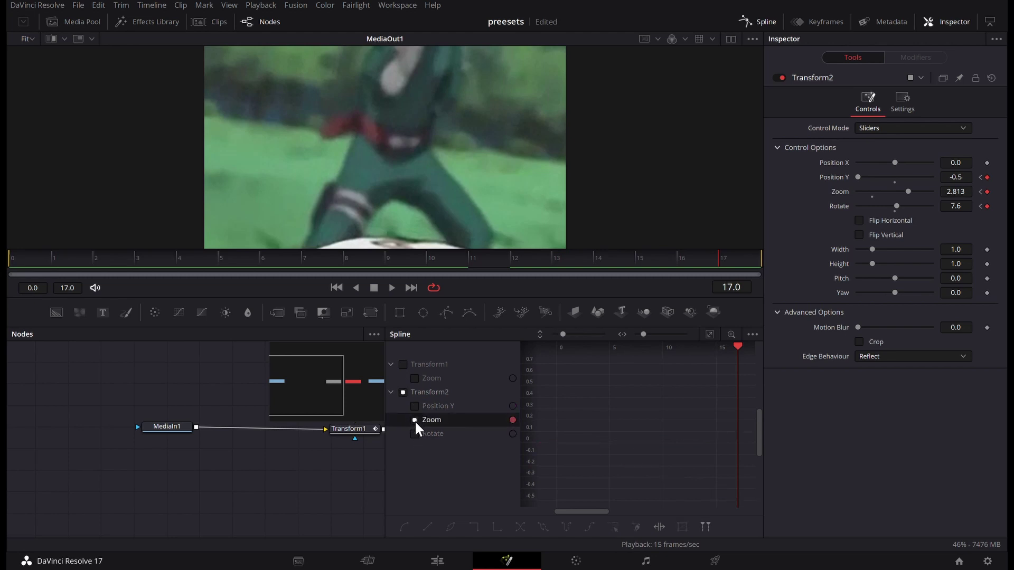
click(709, 334)
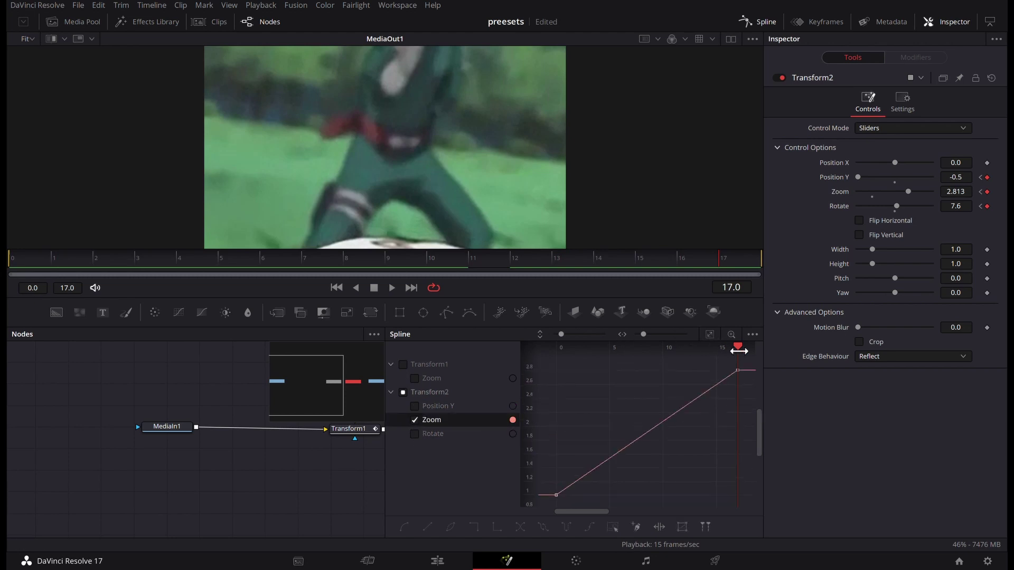
Smooth the Zoom keyframes into a steep ease-in and check frame 8.
key(s)
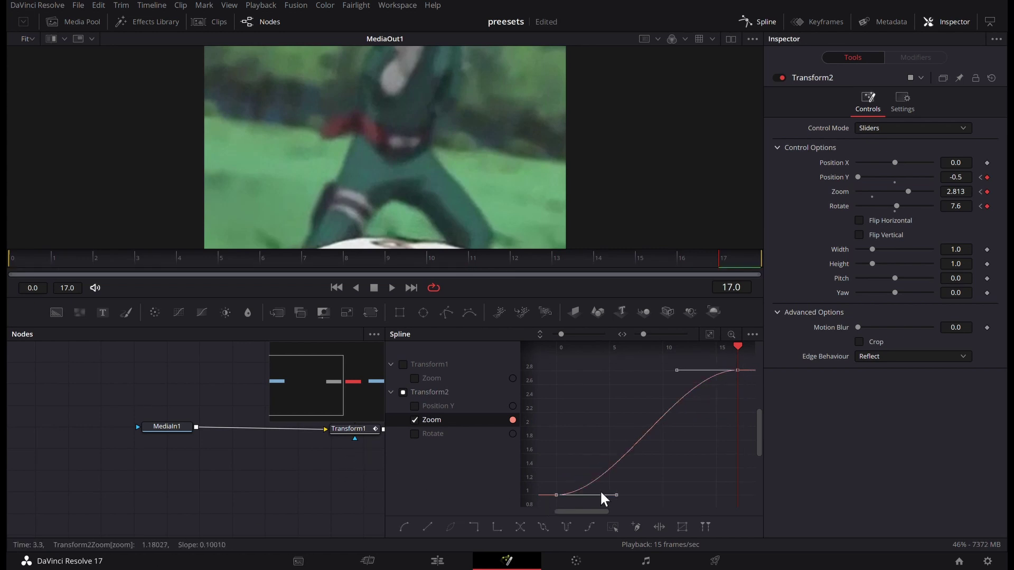
mouse_move(616, 495)
mouse_down()
mouse_move(709, 506)
mouse_move(720, 499)
mouse_up()
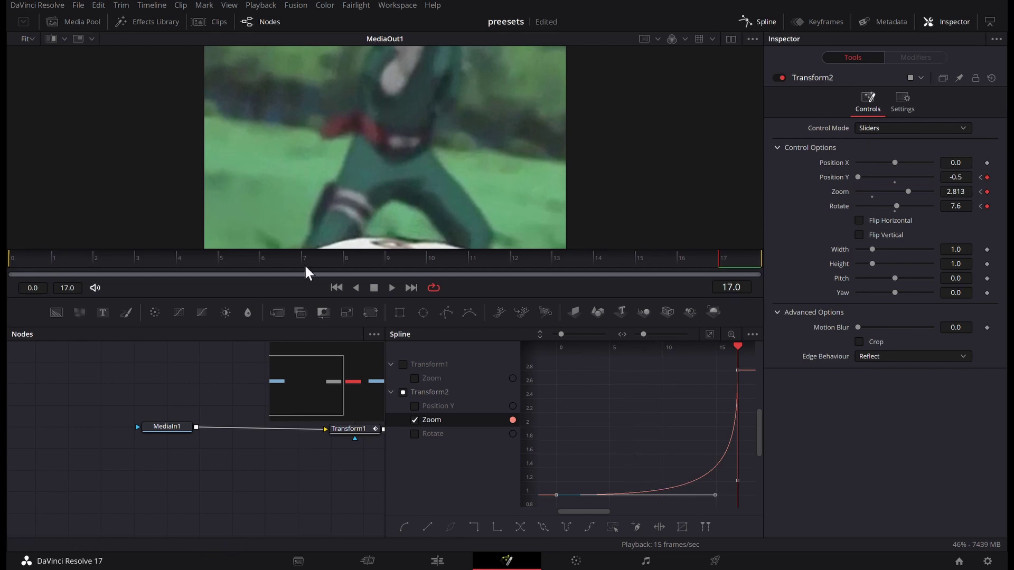
click(772, 22)
click(772, 22)
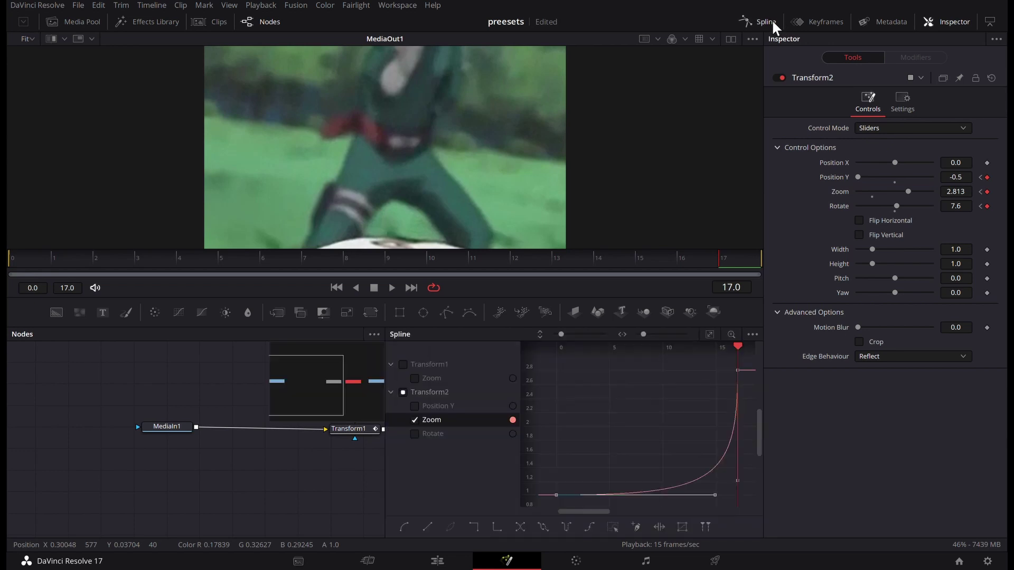
click(377, 261)
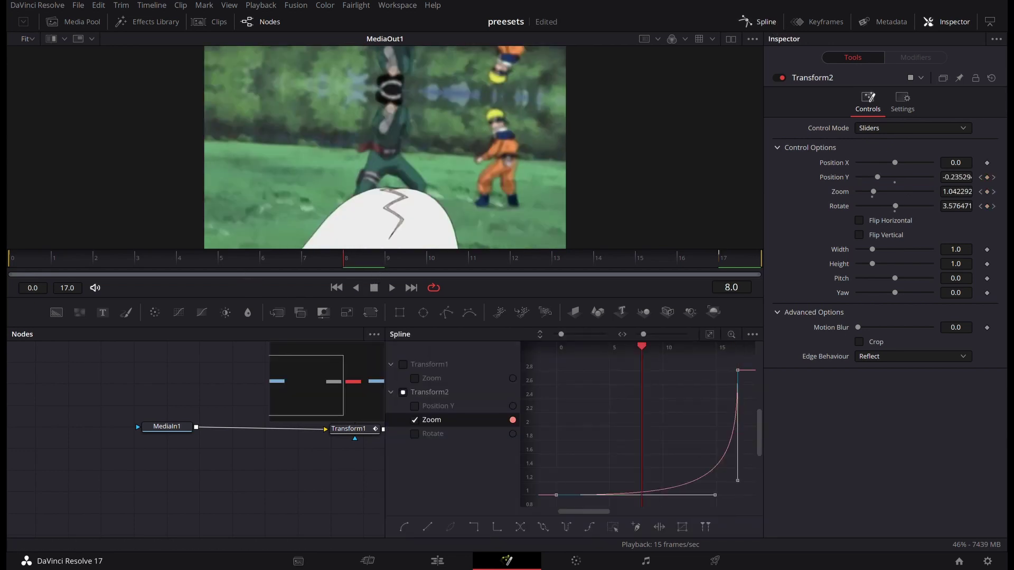
Set Transform2's motion blur to 1.0 and show only the Position Y curve, fitted in the graph.
drag(860, 327, 931, 327)
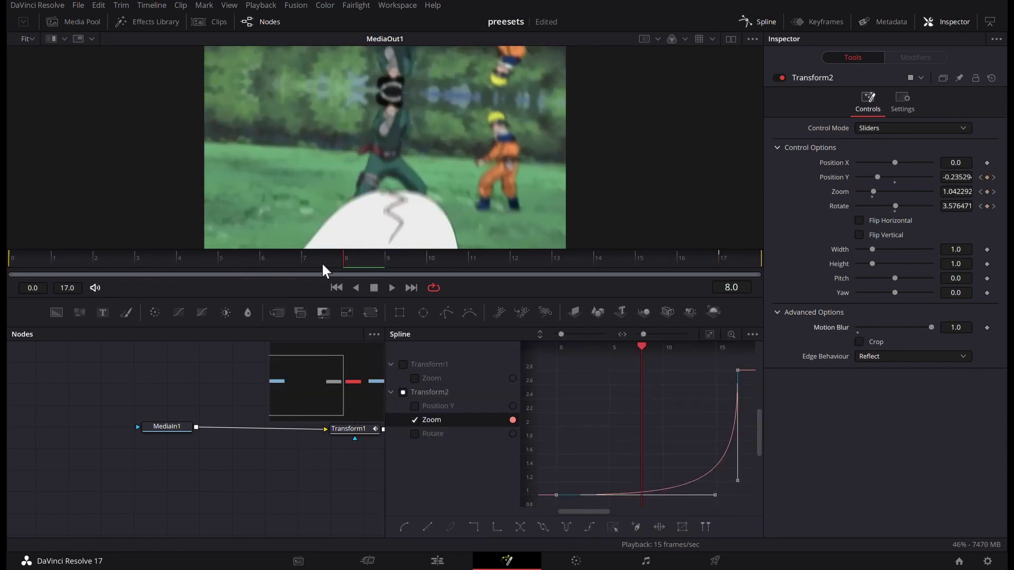
drag(321, 261, 6, 277)
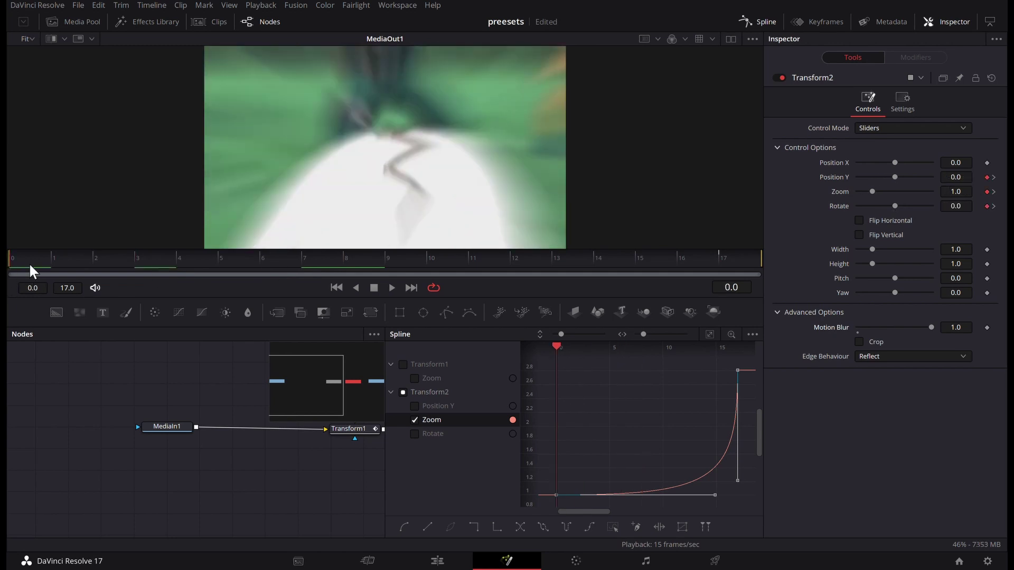
click(414, 406)
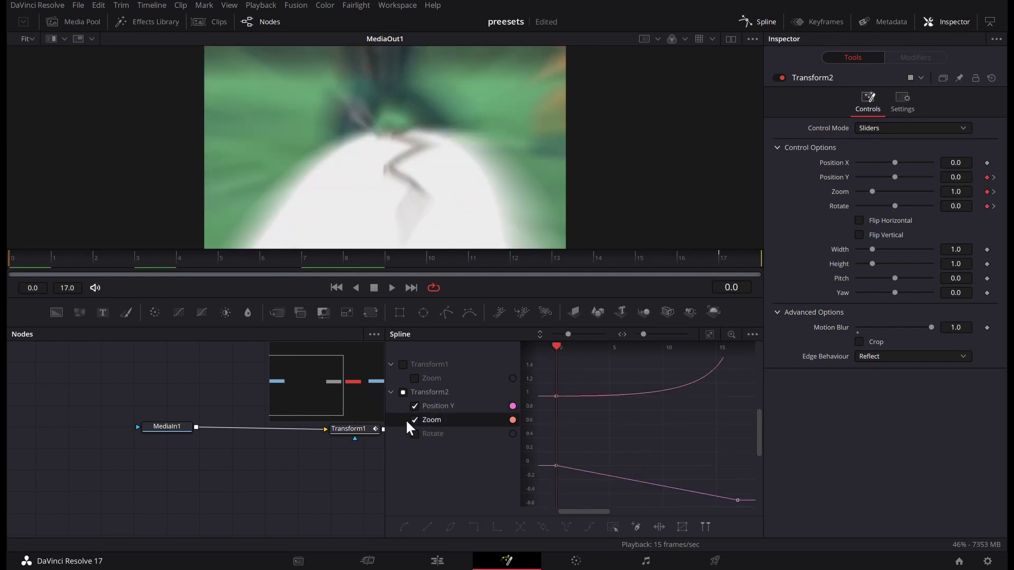
click(415, 421)
click(714, 336)
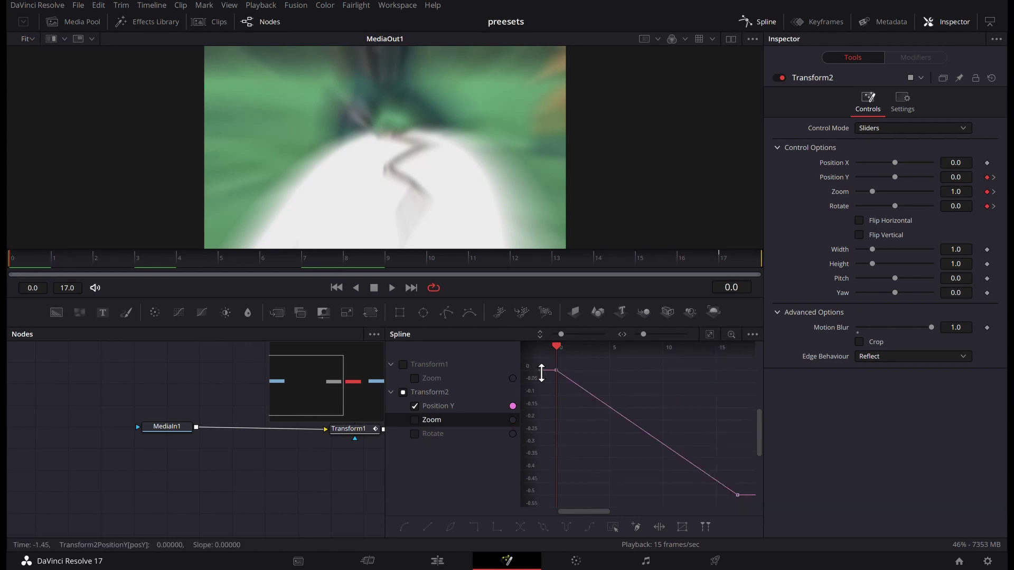
Smooth both Position Y keyframes and shape the handles to hold near 0, then plunge to -0.5.
drag(551, 363, 755, 508)
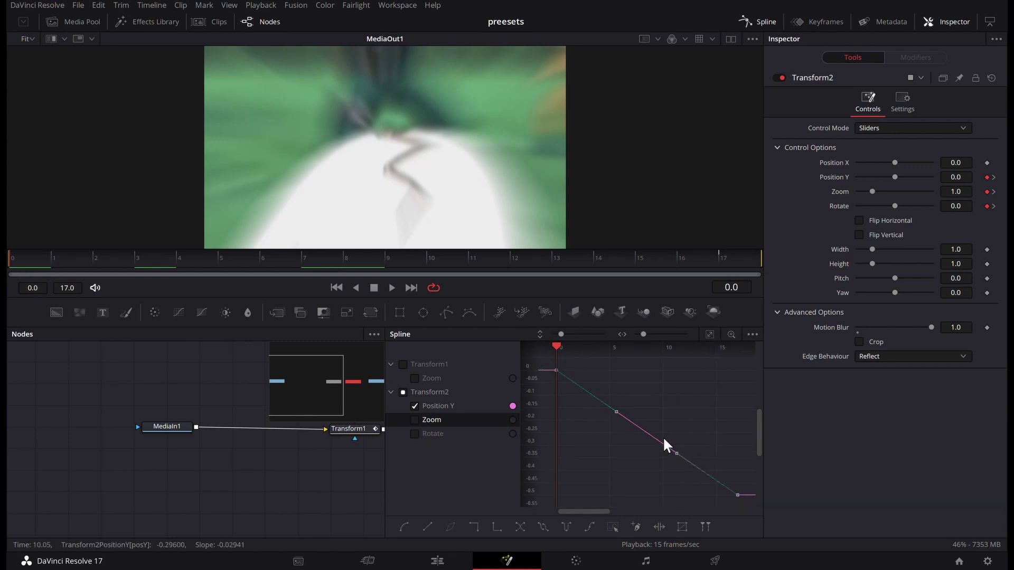
key(s)
mouse_move(616, 370)
mouse_down()
mouse_move(581, 424)
mouse_move(720, 376)
mouse_up()
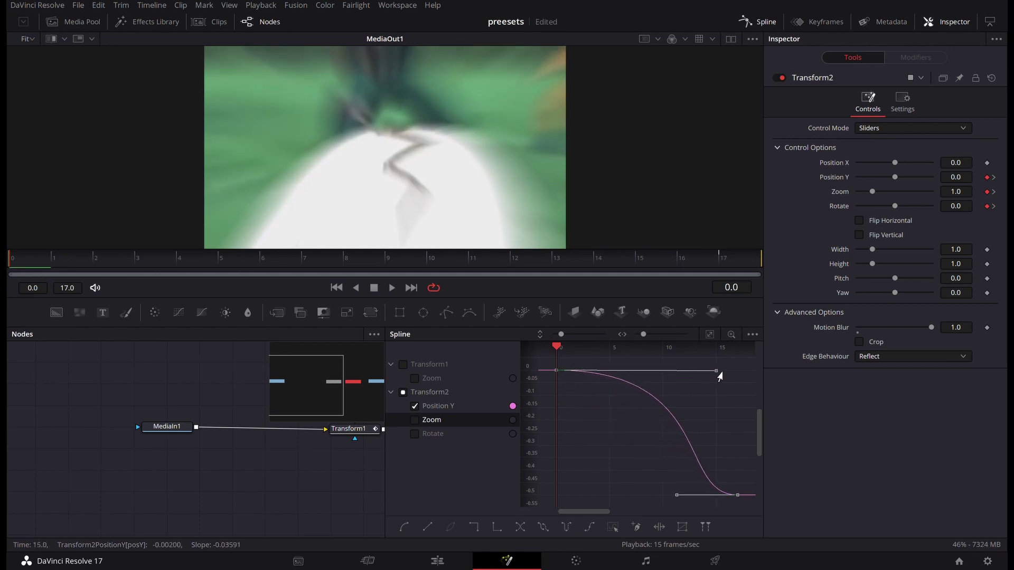
mouse_move(677, 494)
mouse_down()
mouse_move(720, 387)
mouse_move(708, 391)
mouse_up()
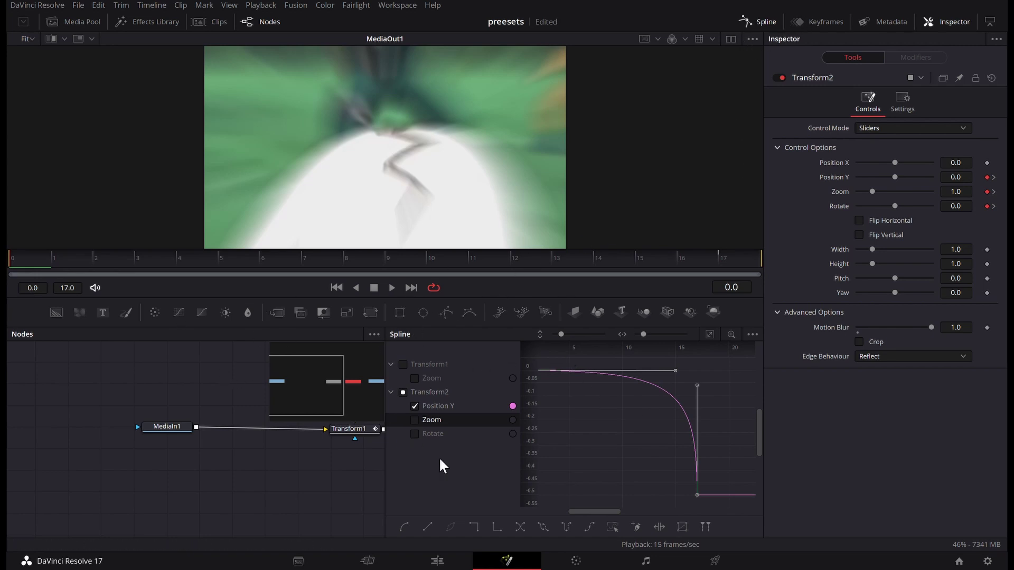
Shape Transform2's Rotate curve to hold near 0, then surge to 7.6 at frame 17, and close the Spline panel.
click(415, 434)
click(414, 405)
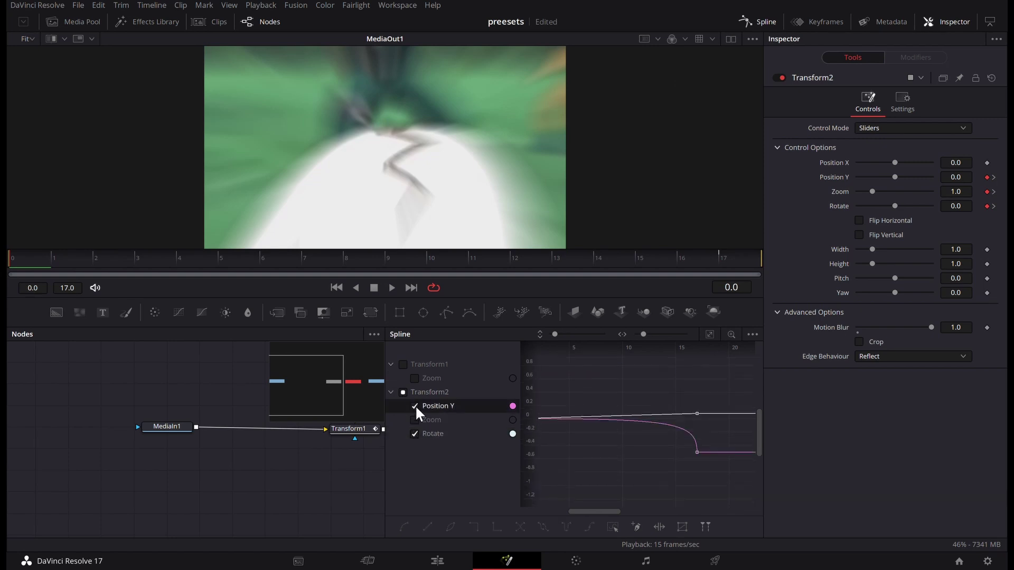
click(710, 334)
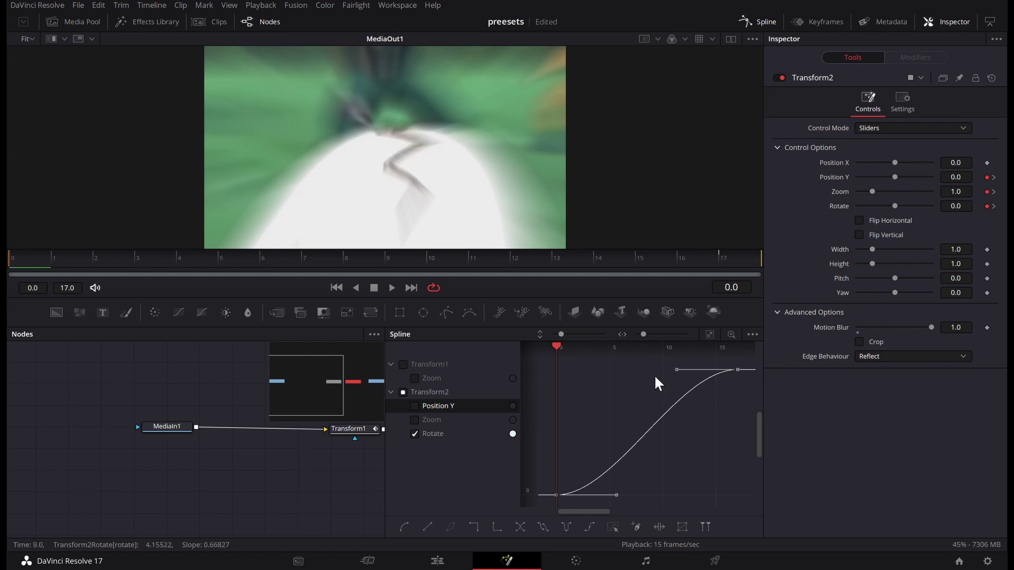
drag(677, 370, 729, 480)
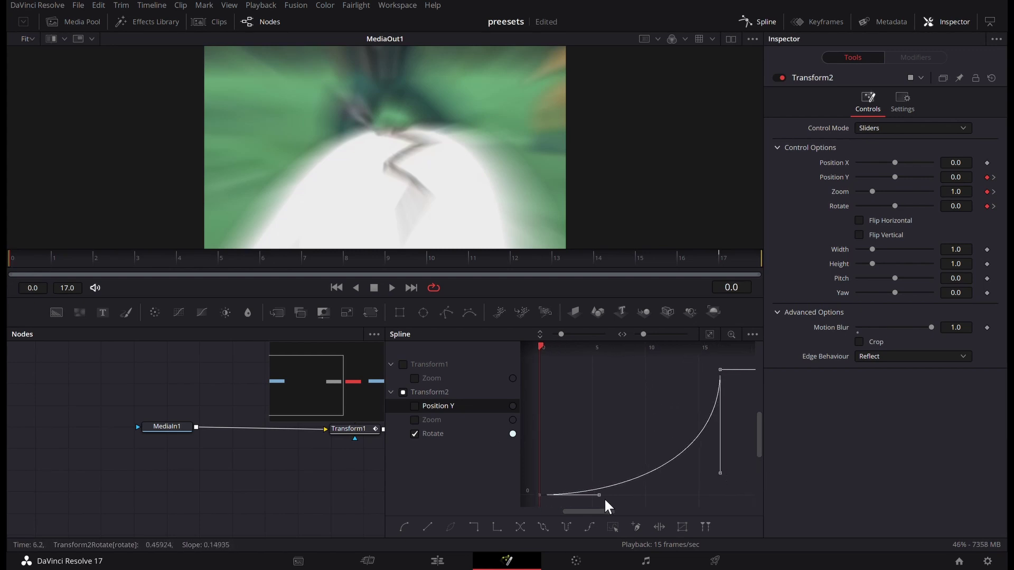
drag(599, 494, 701, 501)
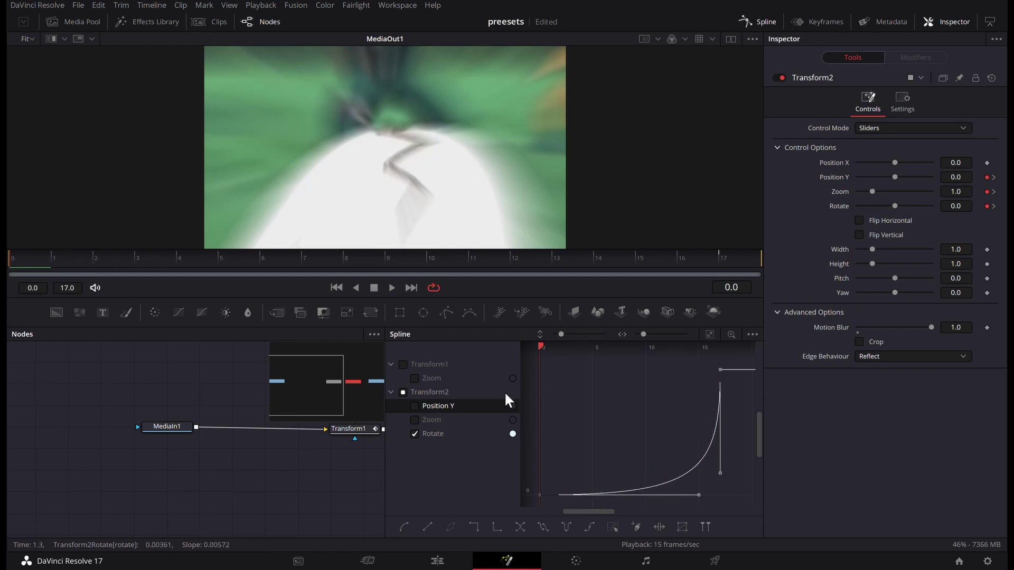
click(763, 23)
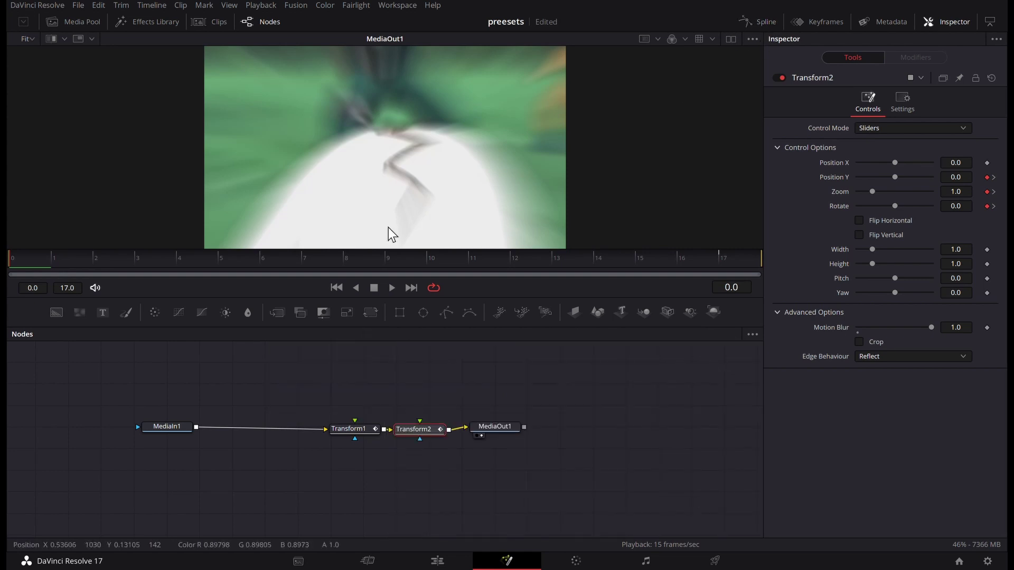
click(375, 257)
key(space)
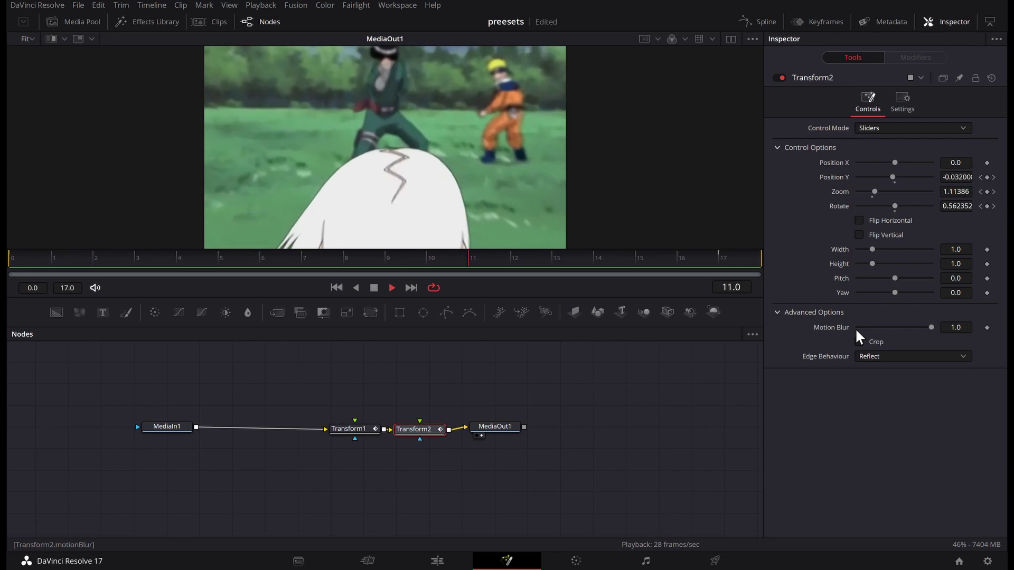
key(space)
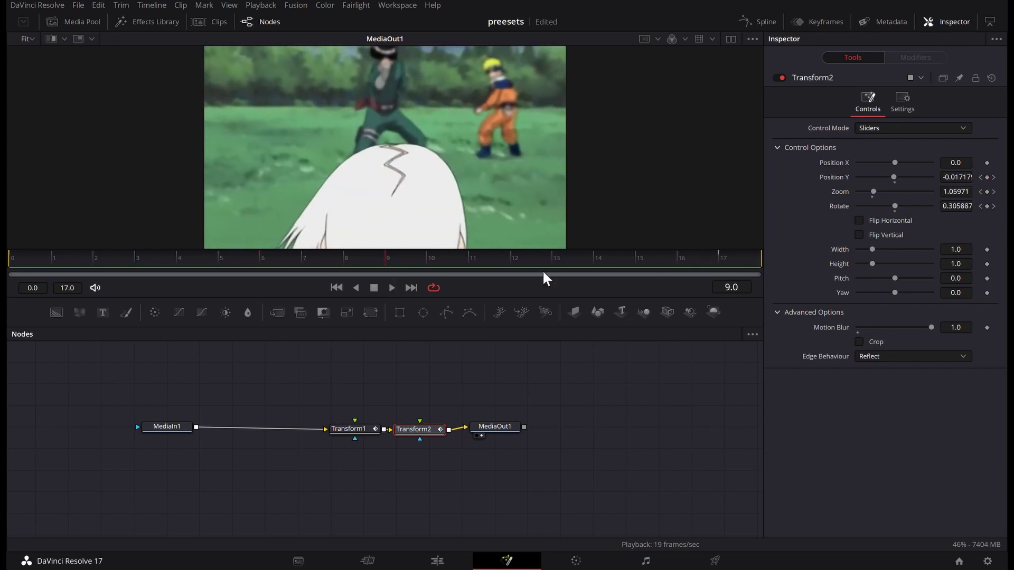
key(space)
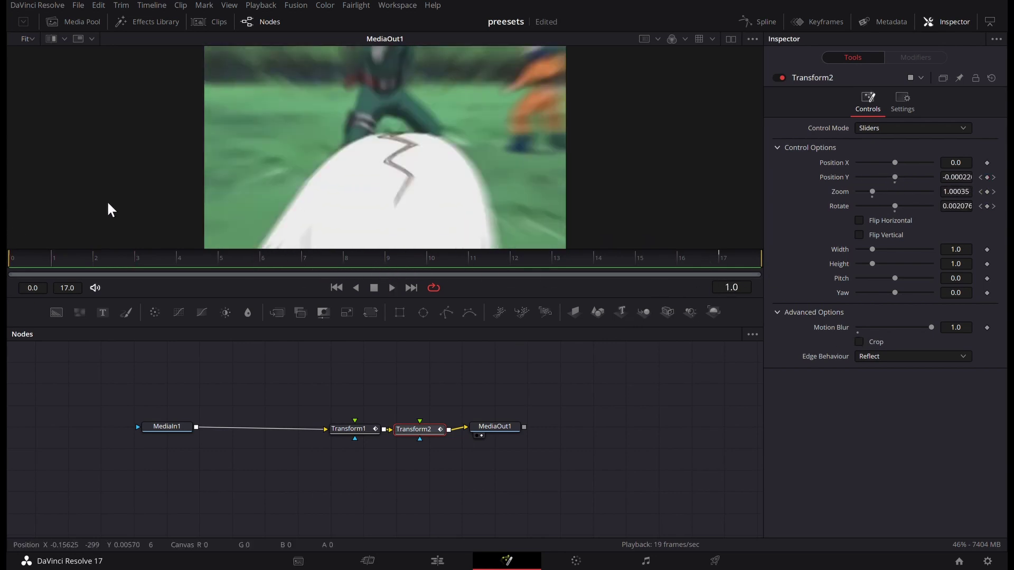
key(space)
drag(380, 258, 319, 292)
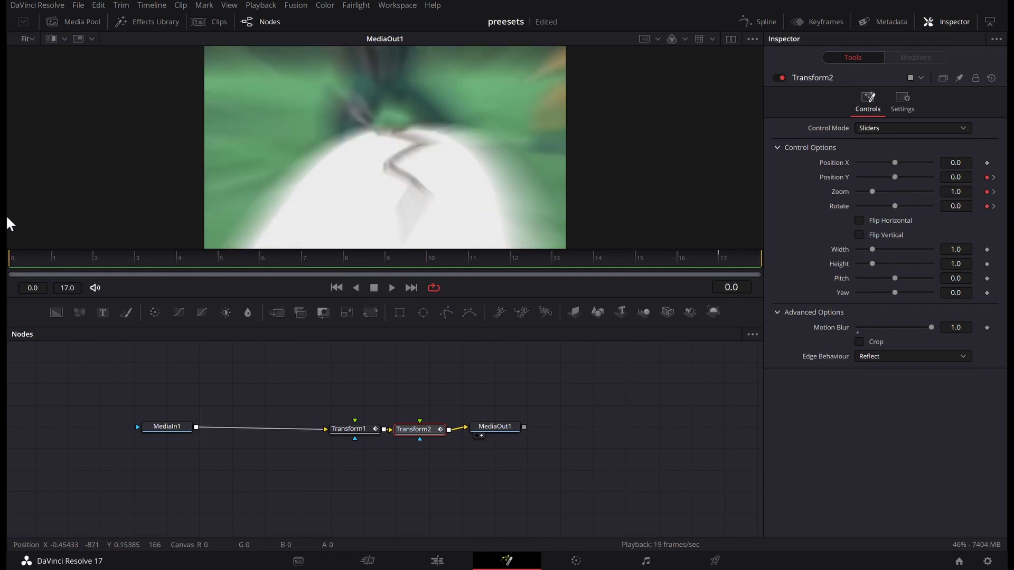
key(space)
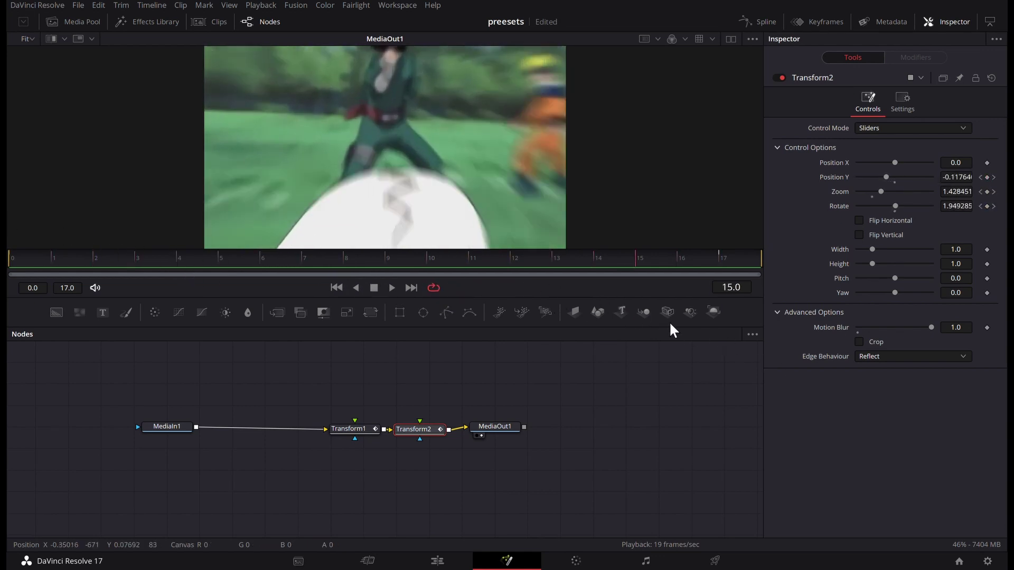
Nudge the final Rotate and Position Y keyframes one frame and reshape Zoom's ending to hold at 2.813.
click(748, 22)
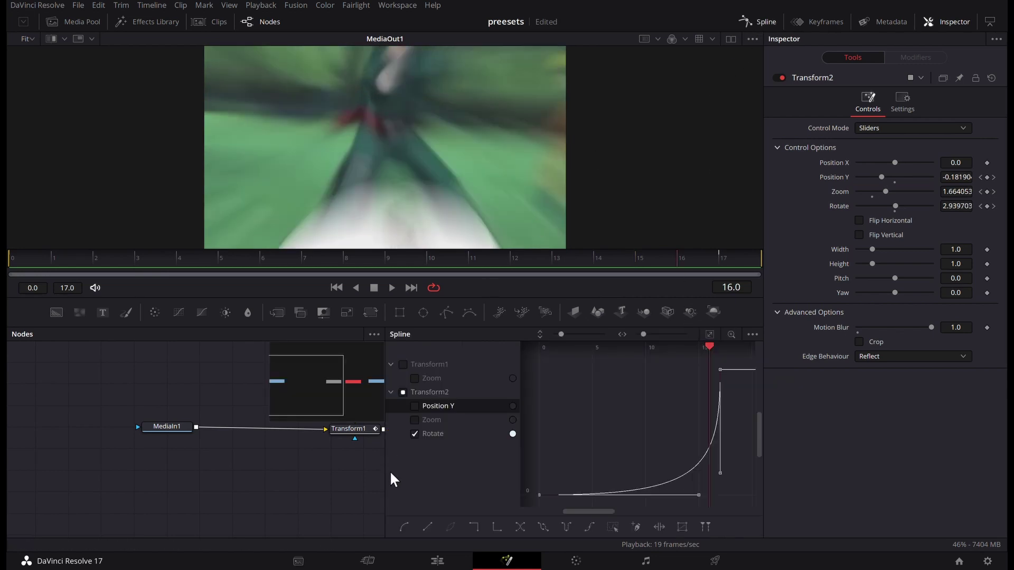
click(415, 406)
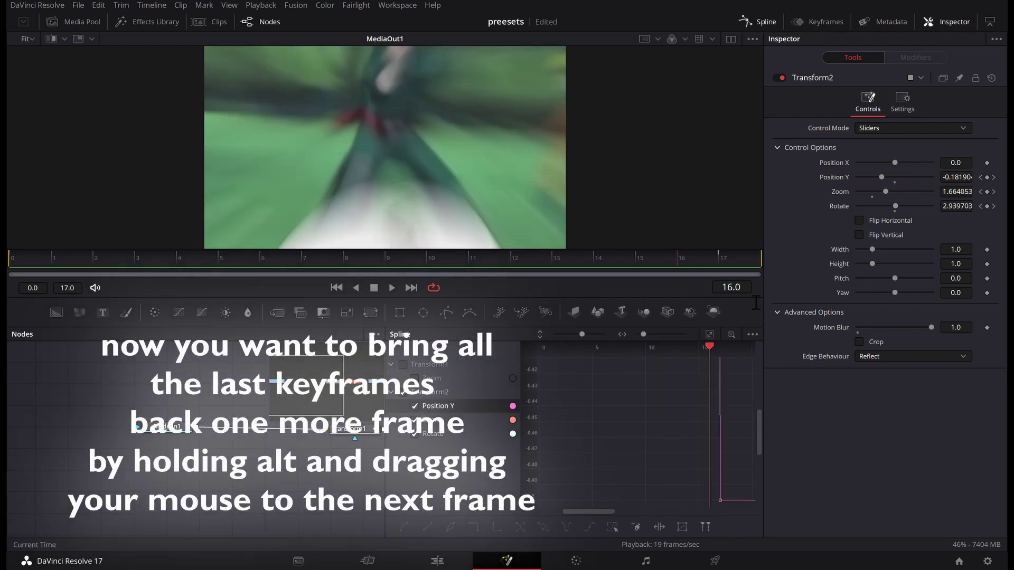
click(710, 334)
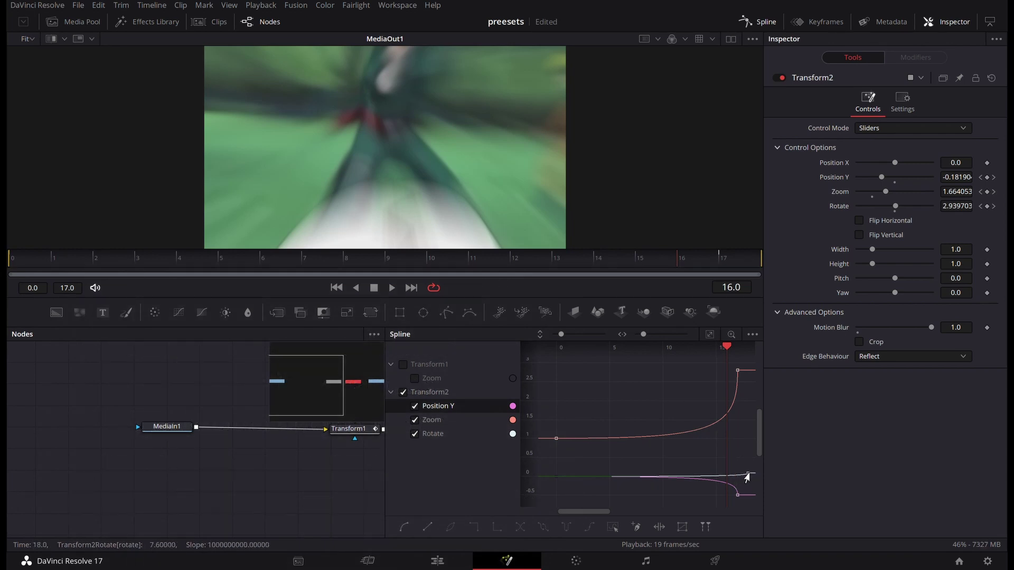
drag(746, 476, 746, 477)
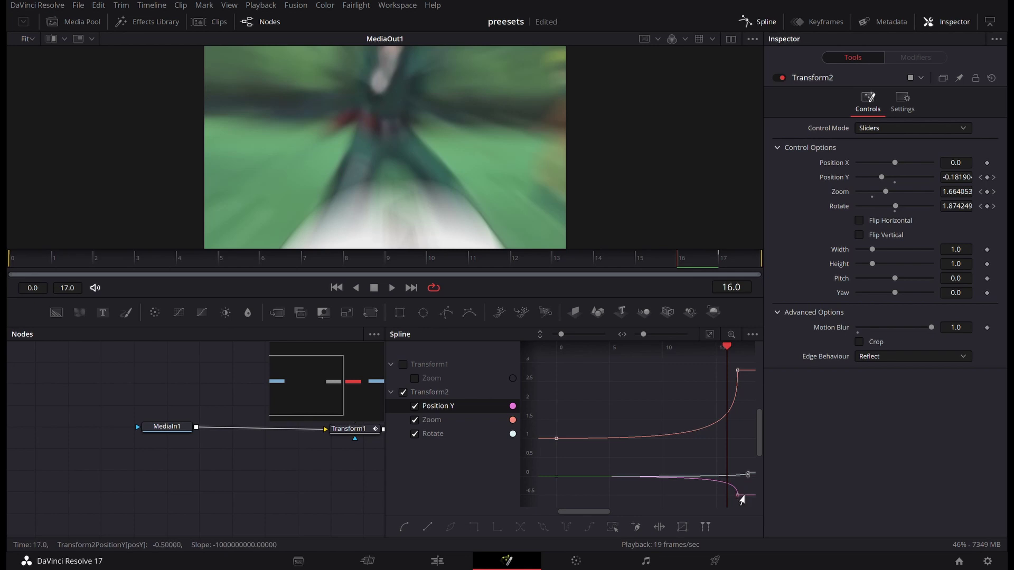
drag(743, 497, 749, 495)
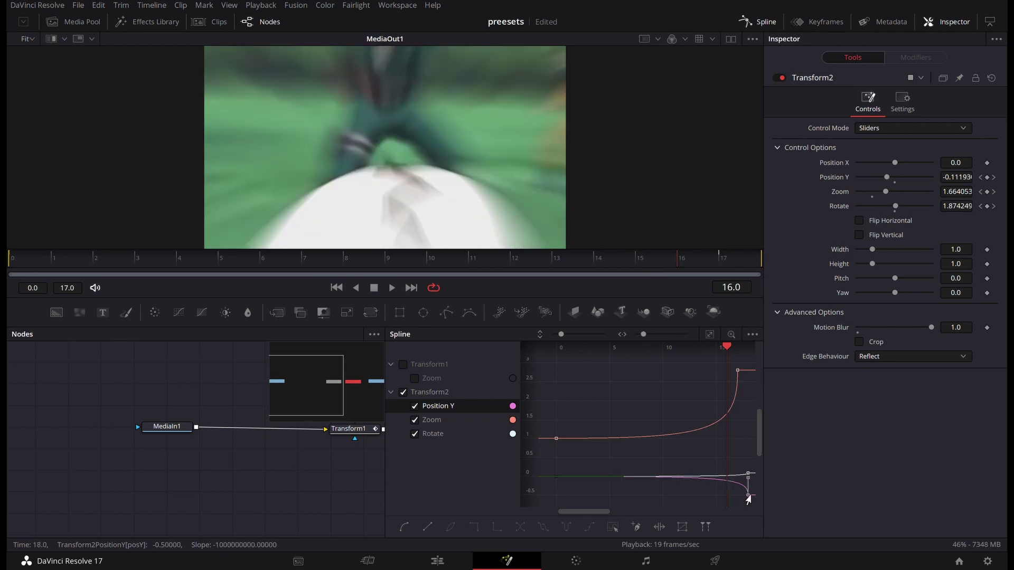
click(739, 371)
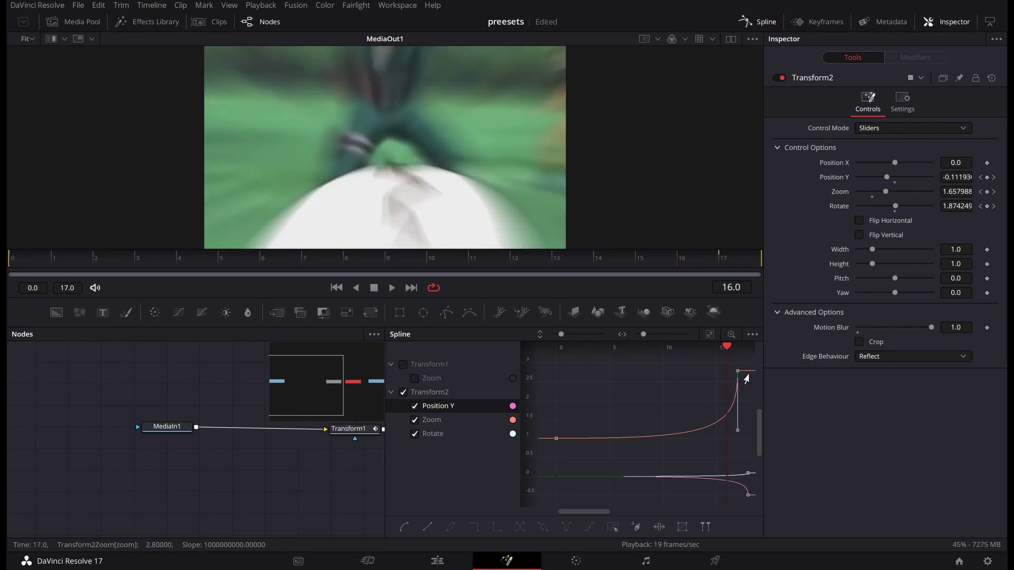
mouse_move(752, 379)
mouse_down()
mouse_move(618, 403)
mouse_move(673, 390)
mouse_up()
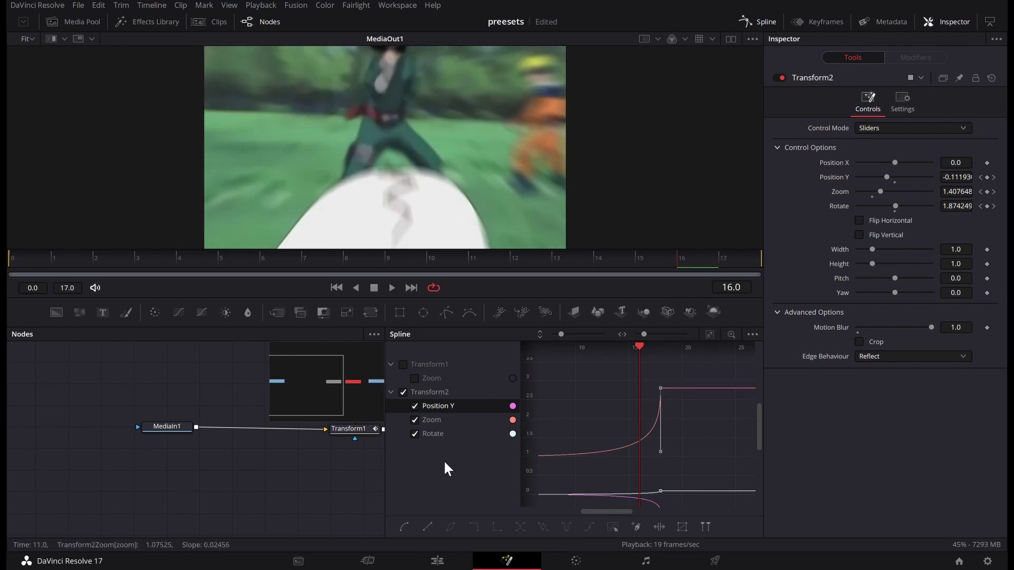
Isolate Transform2's Position Y curve and soften its drop into the last keyframe.
click(414, 420)
click(415, 433)
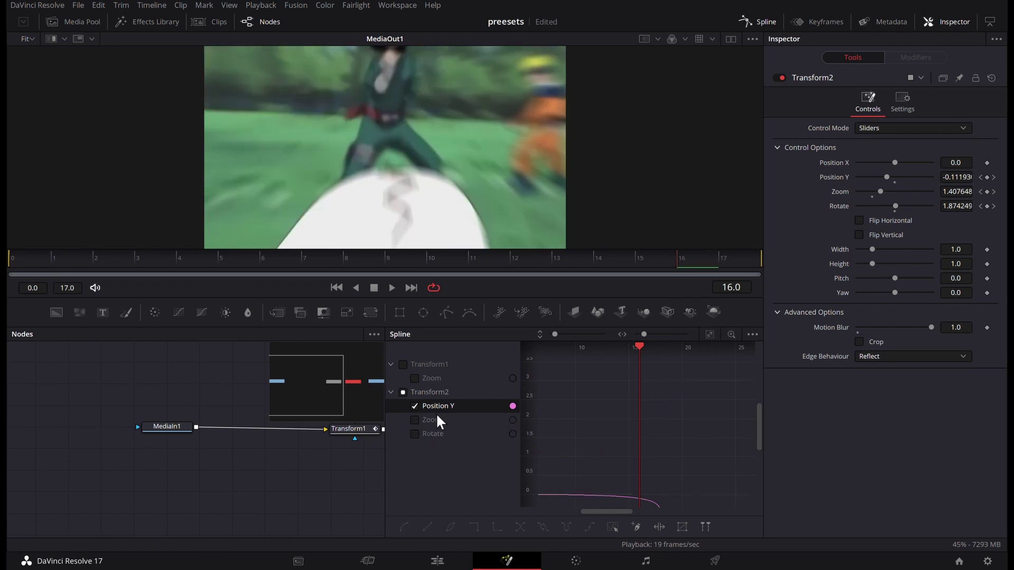
click(709, 334)
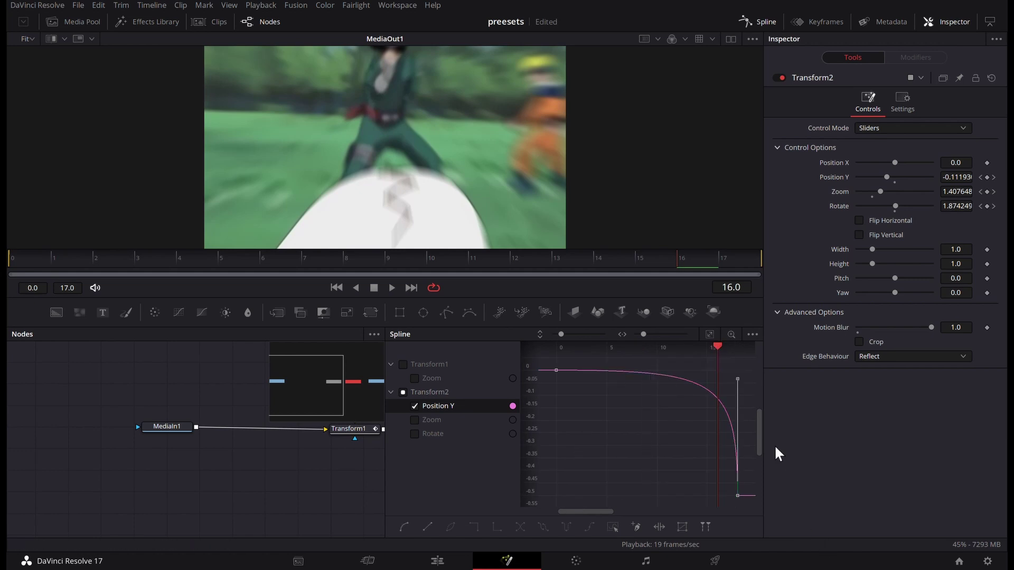
click(556, 370)
drag(738, 379, 744, 392)
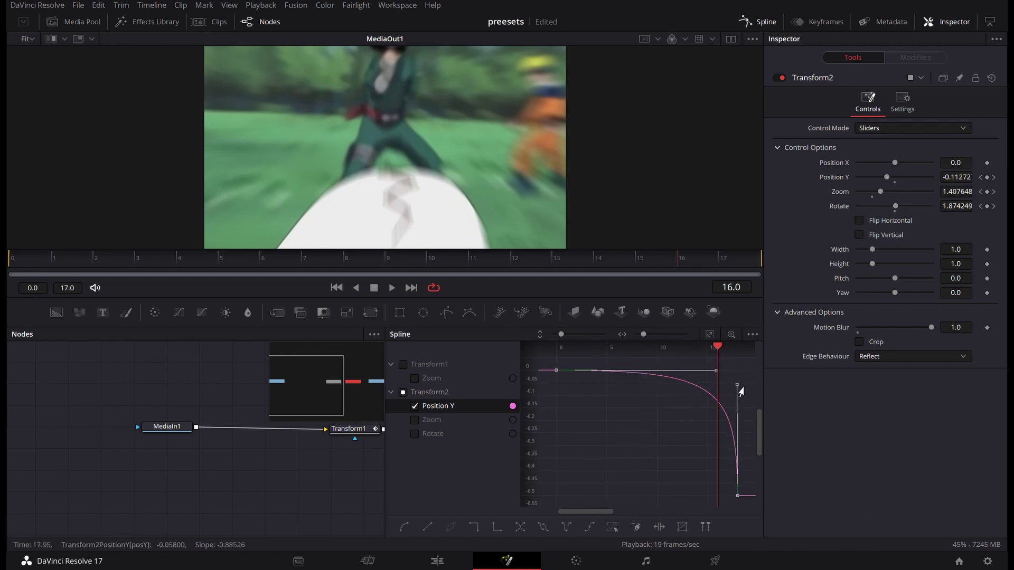
Ease the Zoom curve's ending more gently.
click(415, 418)
click(709, 335)
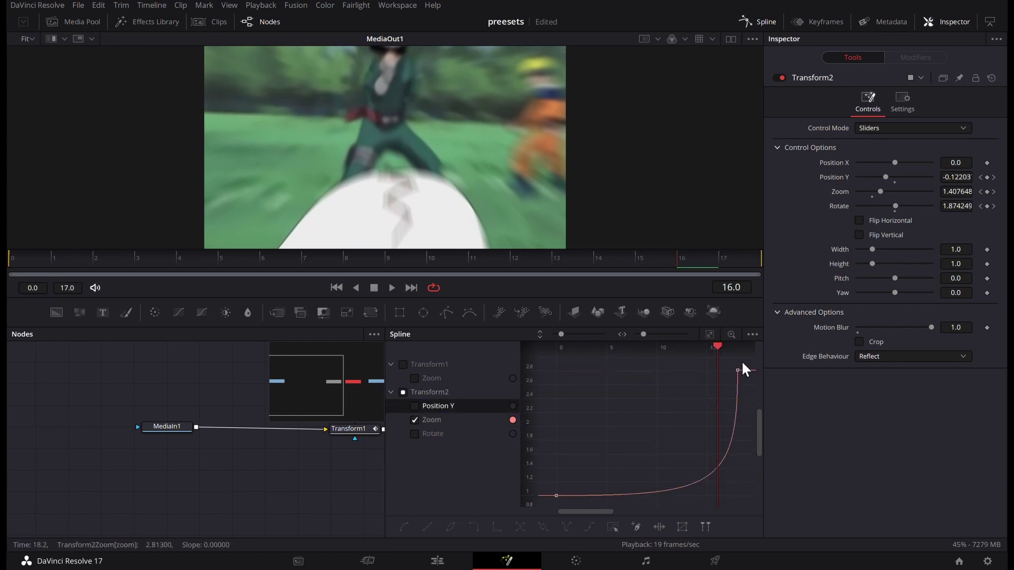
drag(745, 358, 539, 507)
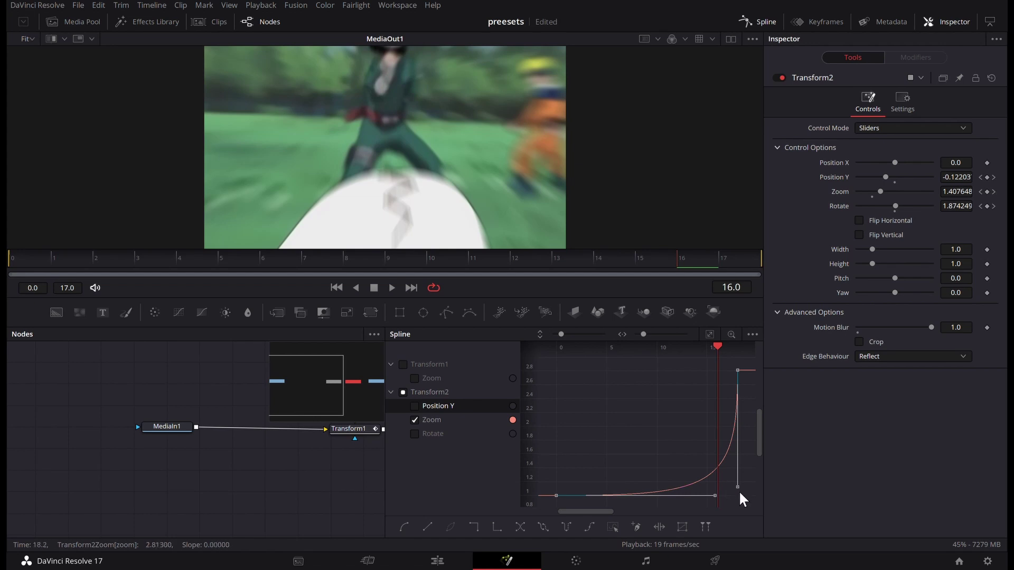
drag(739, 487, 737, 482)
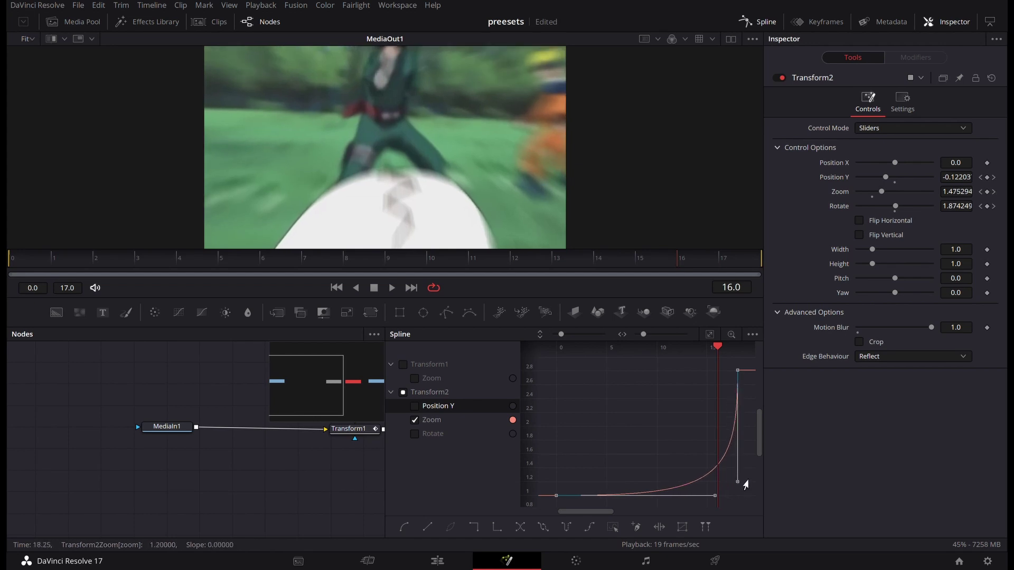
Smooth the Rotate keyframes into an ease, play back the animation, and return to the Edit page.
click(414, 433)
click(414, 420)
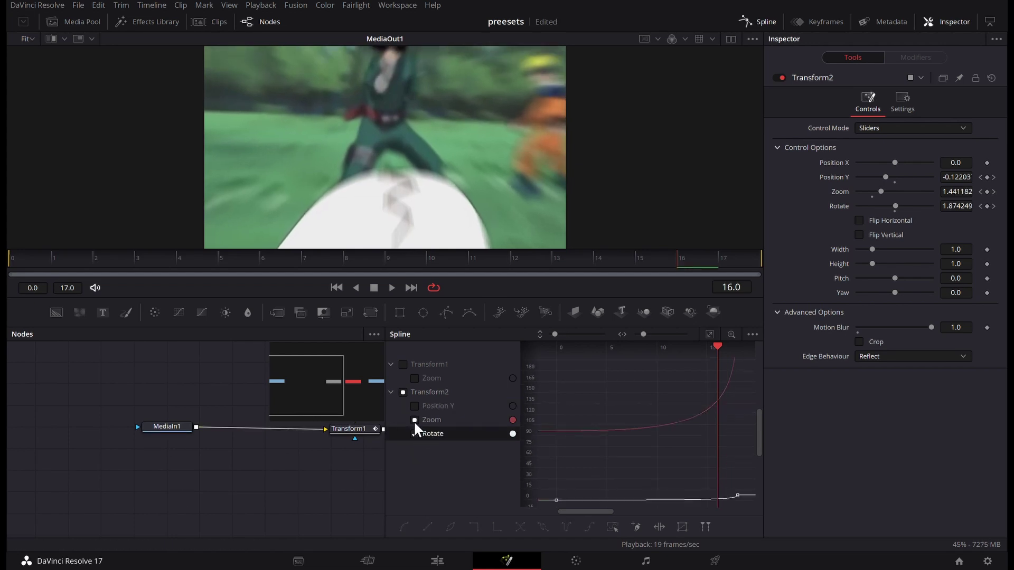
click(709, 334)
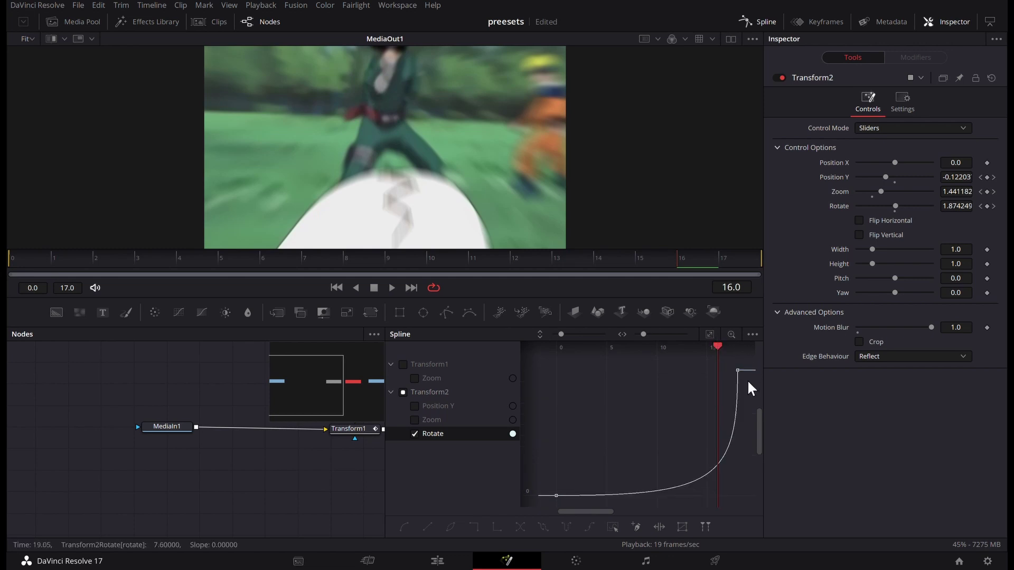
key(ctrl+a)
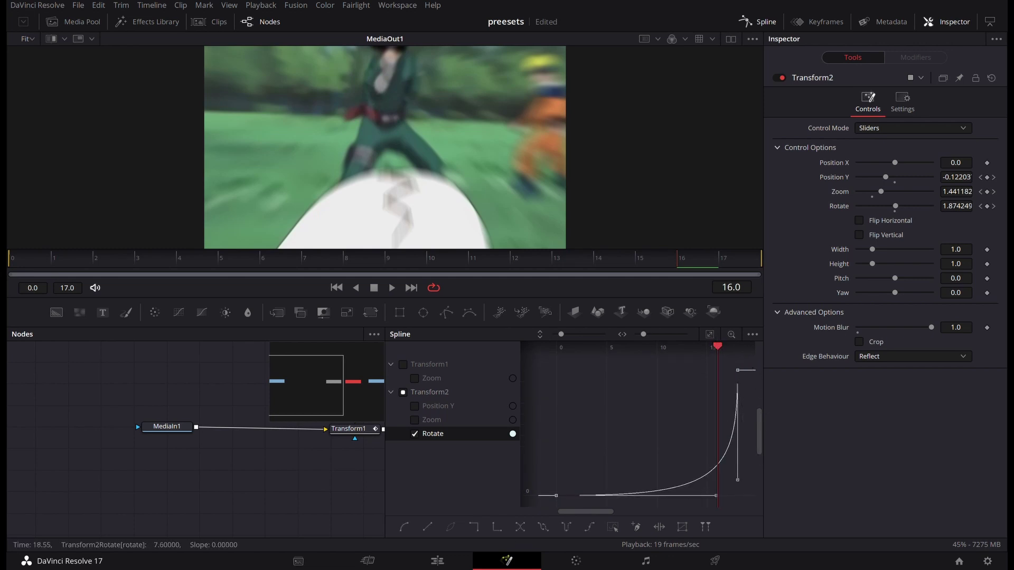
key(space)
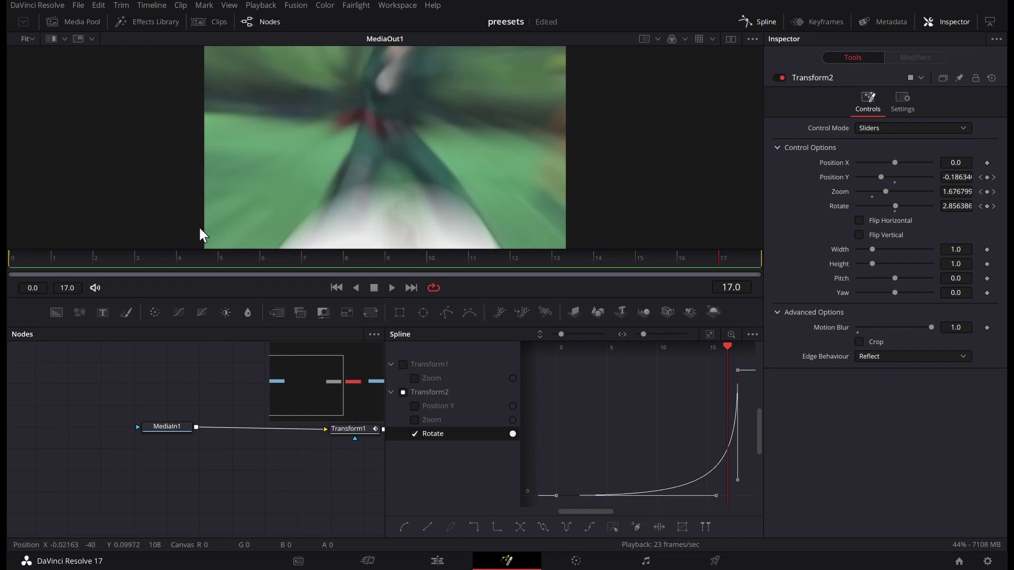
click(445, 562)
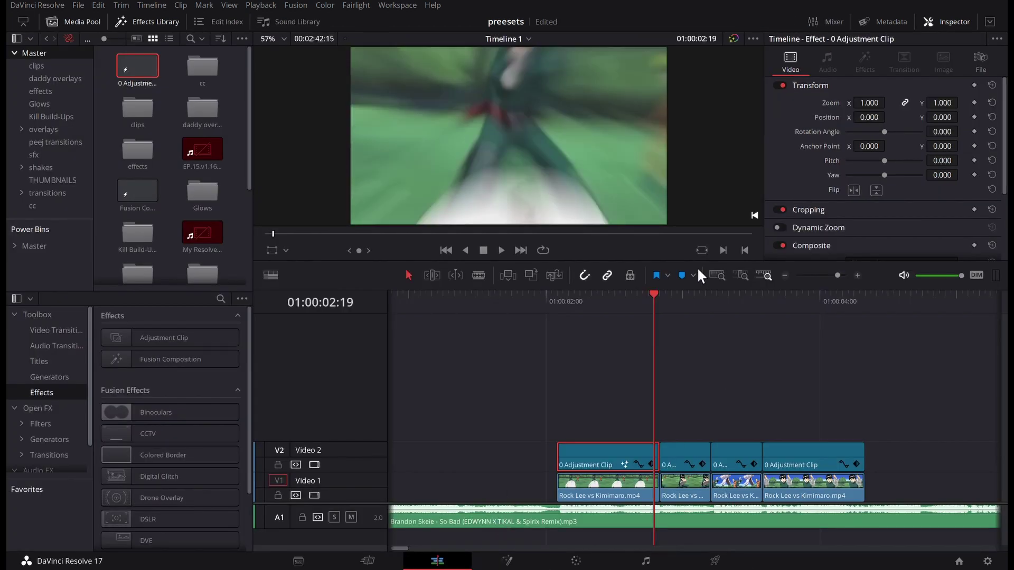
Select the second adjustment clip on V2, play the transition, and park the playhead at that clip's start.
click(661, 296)
click(677, 454)
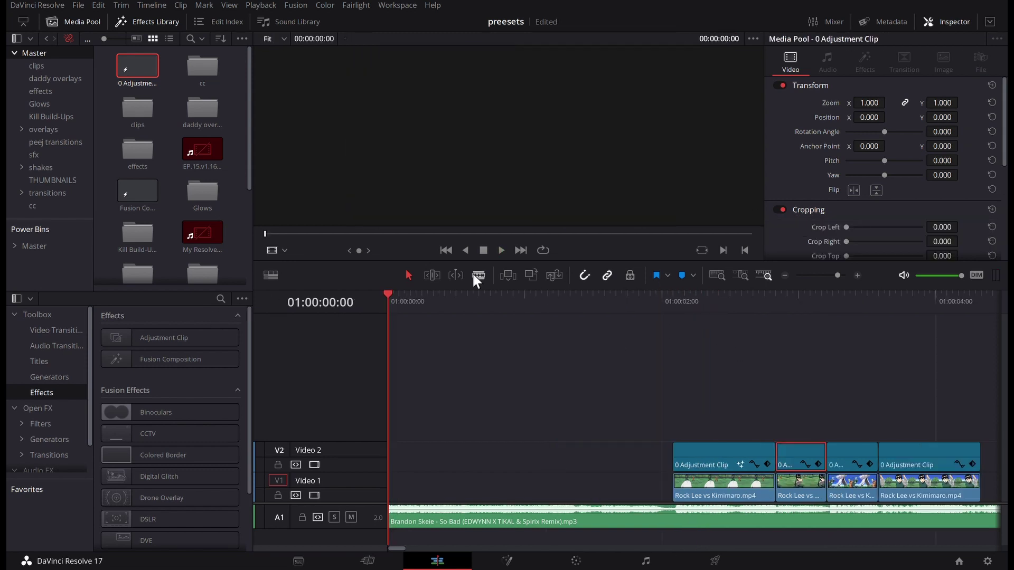
click(382, 299)
click(501, 251)
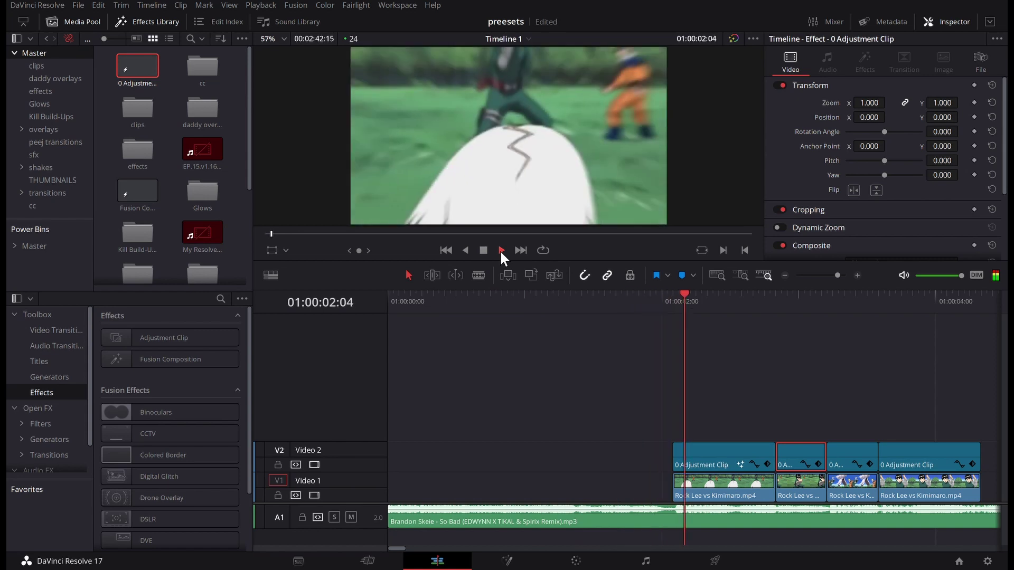
click(501, 249)
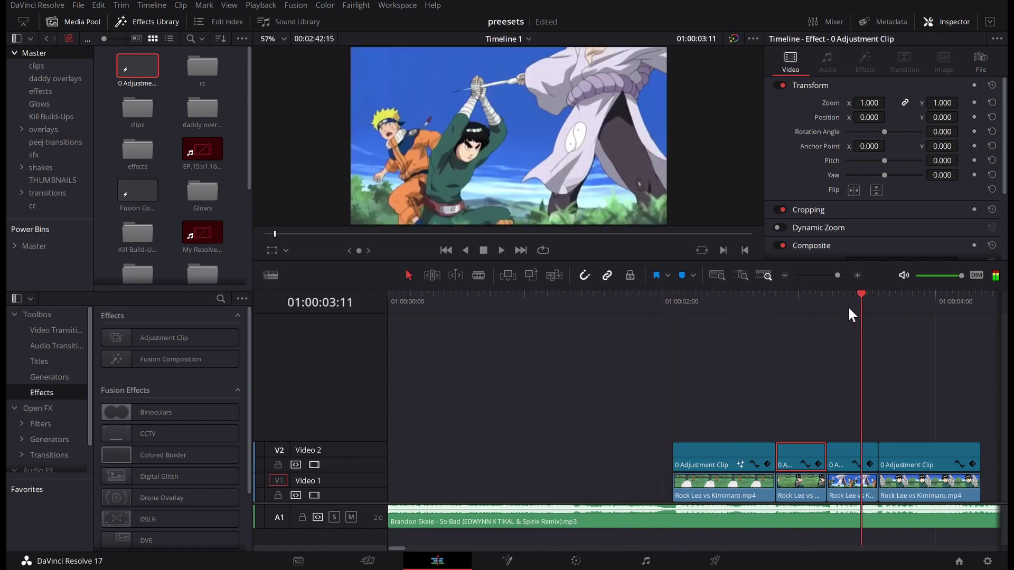
click(645, 317)
click(674, 313)
key(space)
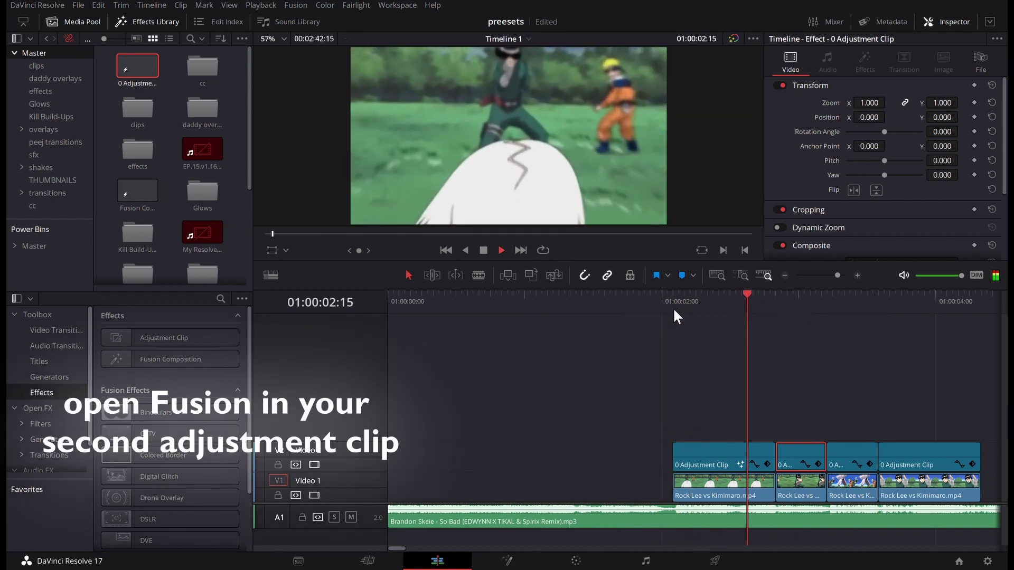
key(space)
click(776, 315)
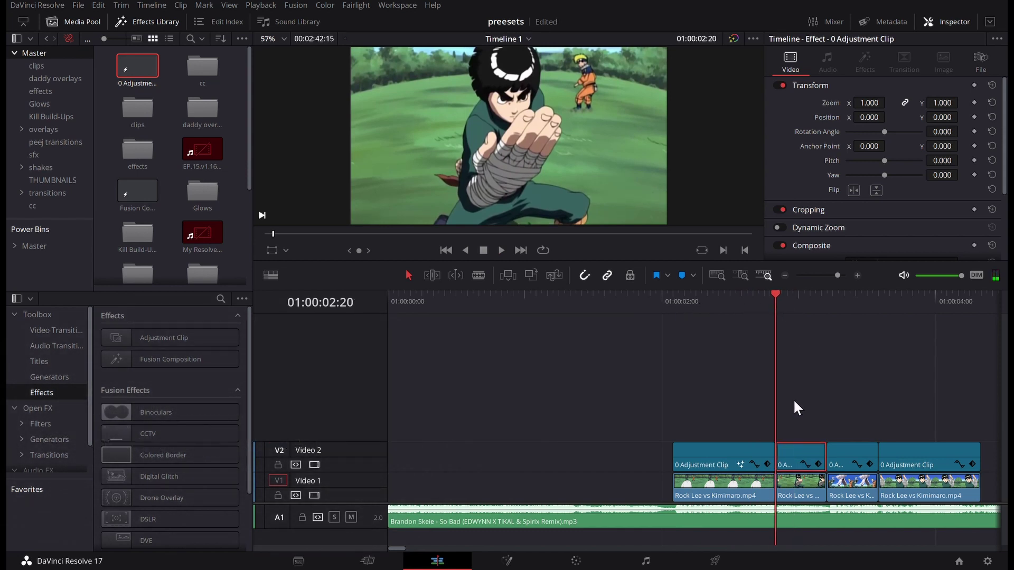
Open the second adjustment clip in Fusion and wire a fresh Transform1 node between MediaIn1 and MediaOut1.
key(shift+5)
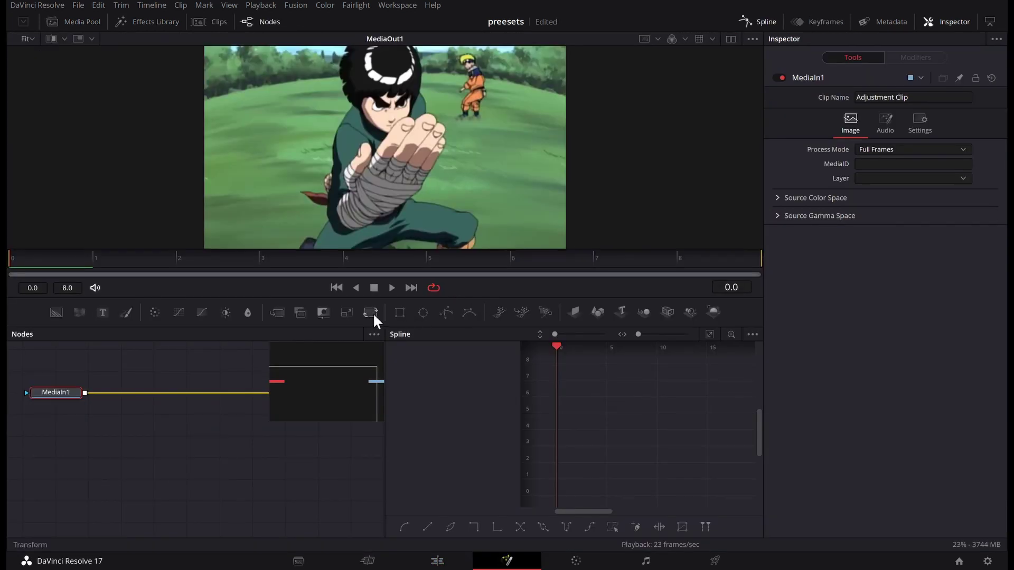
drag(243, 419, 254, 408)
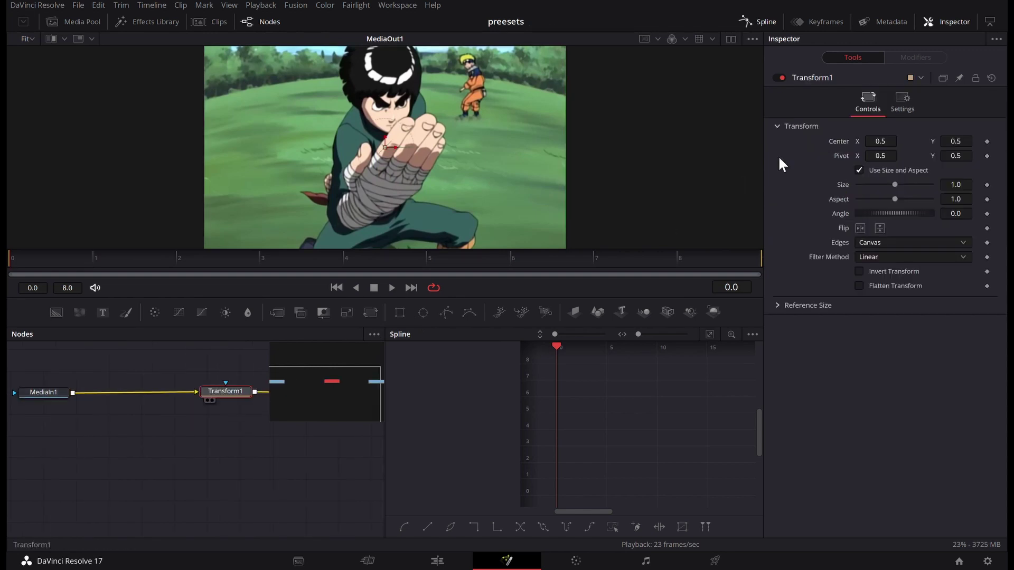
click(753, 19)
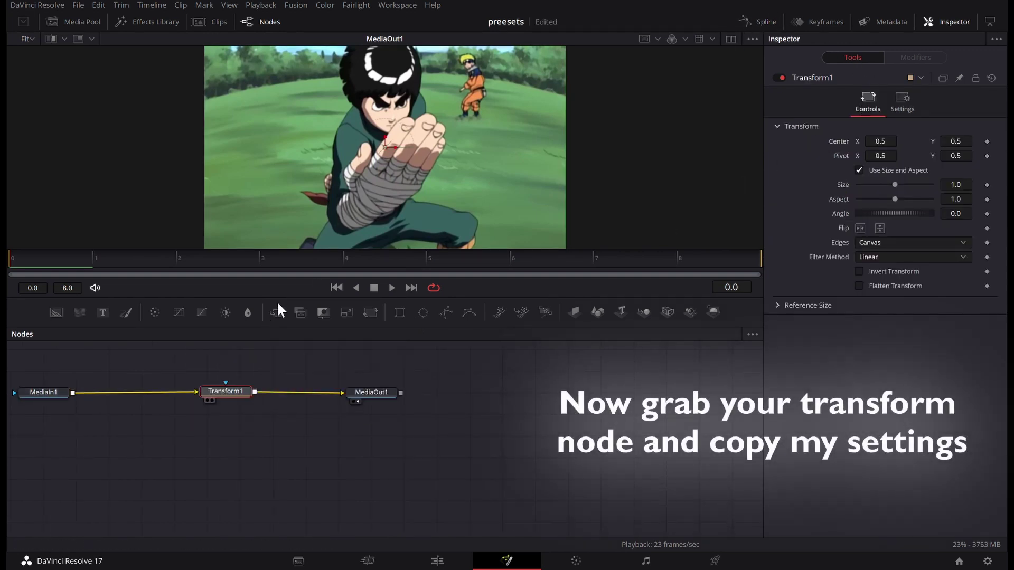
key(Delete)
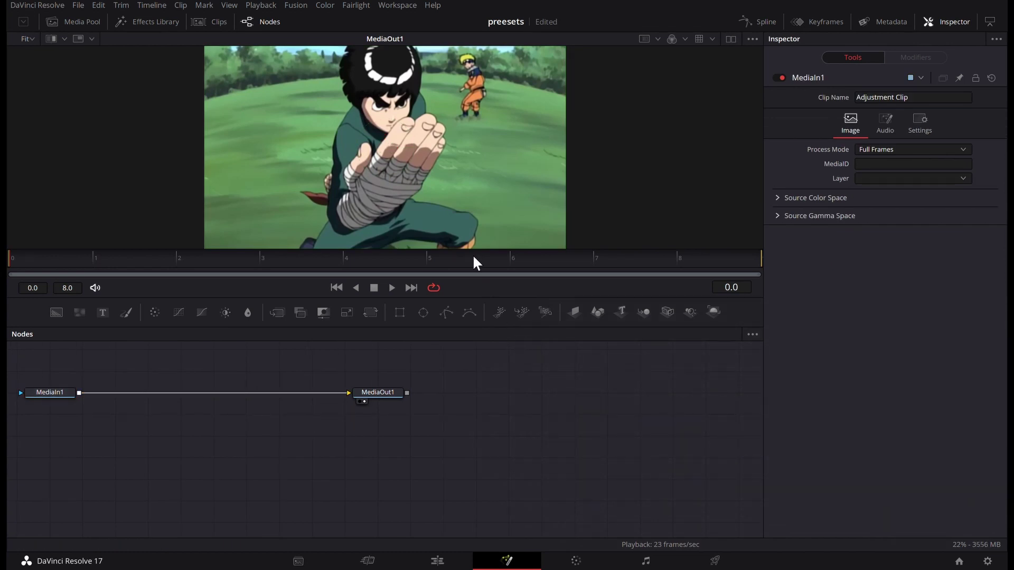
key(ctrl+v)
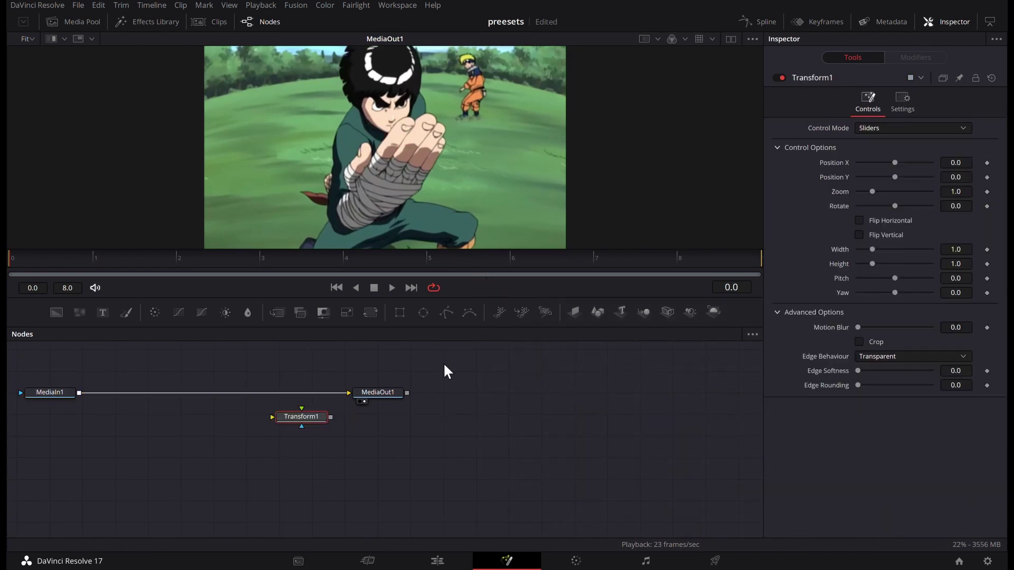
drag(300, 391, 295, 396)
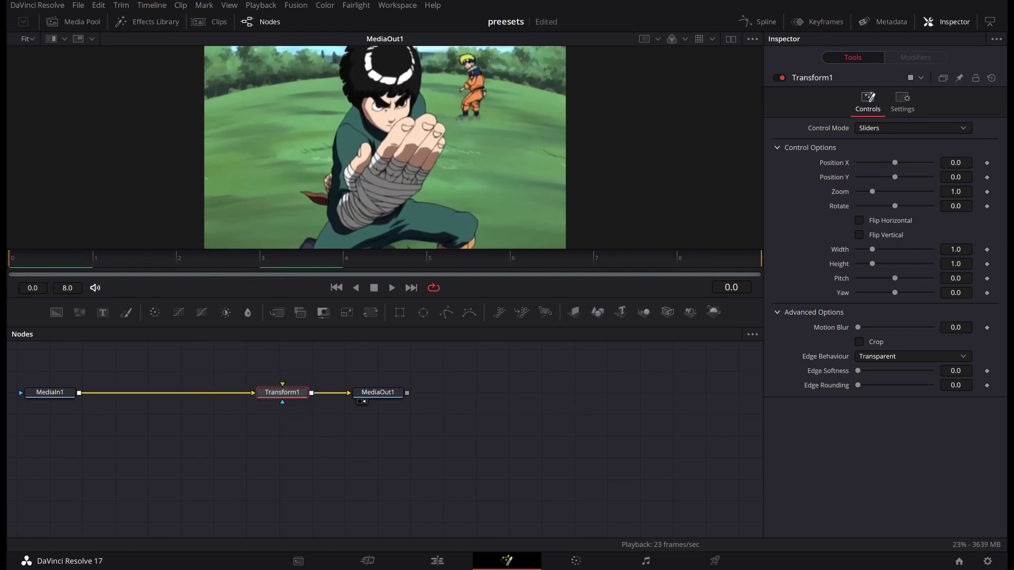
Keyframe Transform1's Zoom, Position Y and Rotate at both ends and set Motion Blur to 1.0.
click(987, 191)
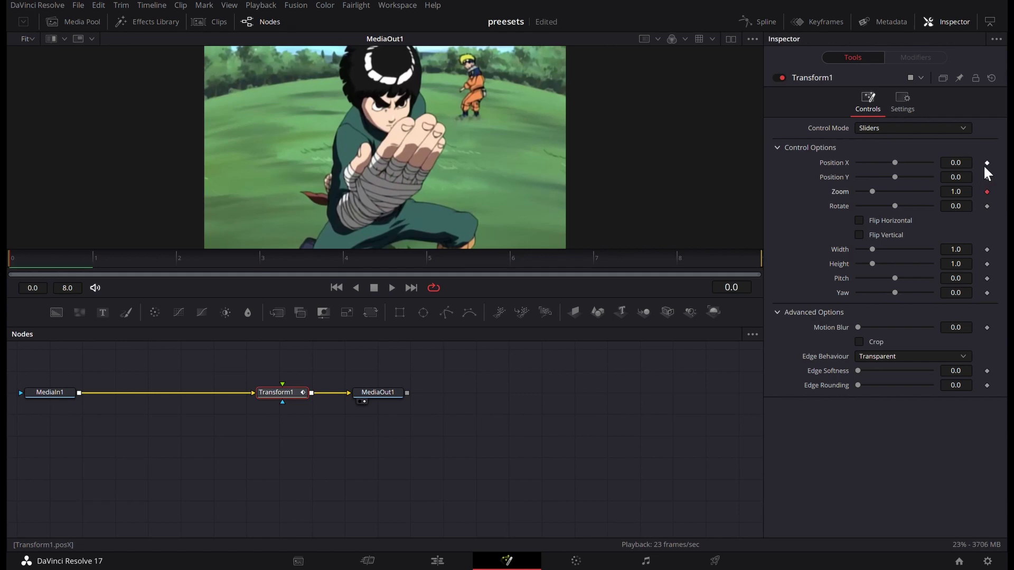
click(987, 177)
click(986, 206)
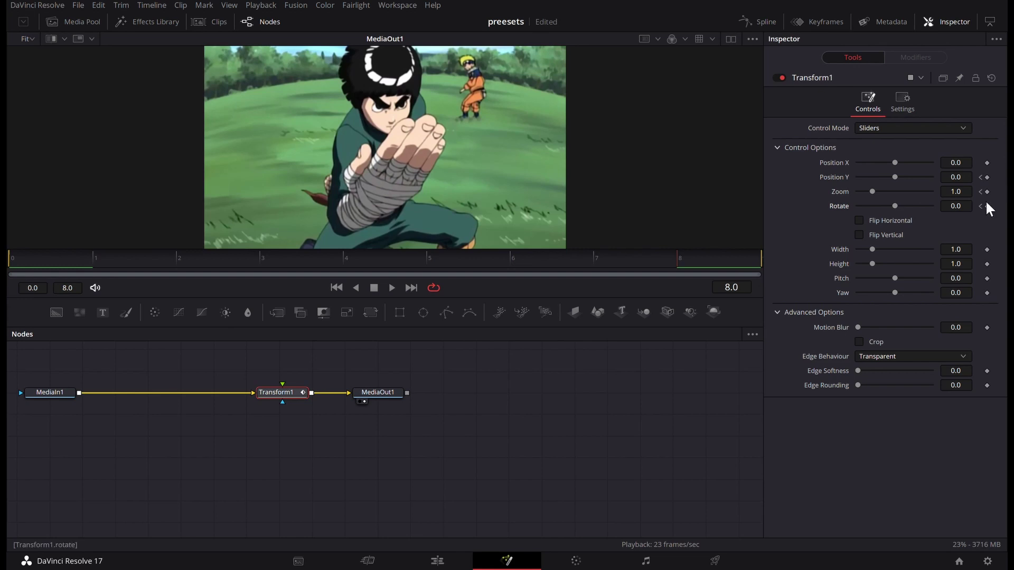
click(986, 206)
click(987, 191)
click(987, 177)
drag(860, 324, 931, 327)
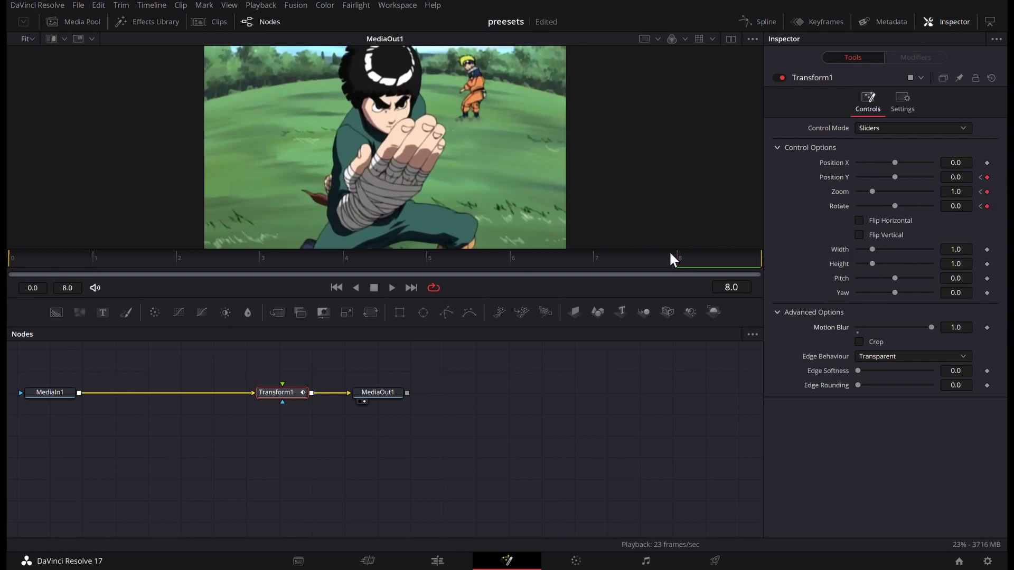
At frame 0, set Zoom 0.75, Position Y 0.085 and Rotate -10.7.
key(Home)
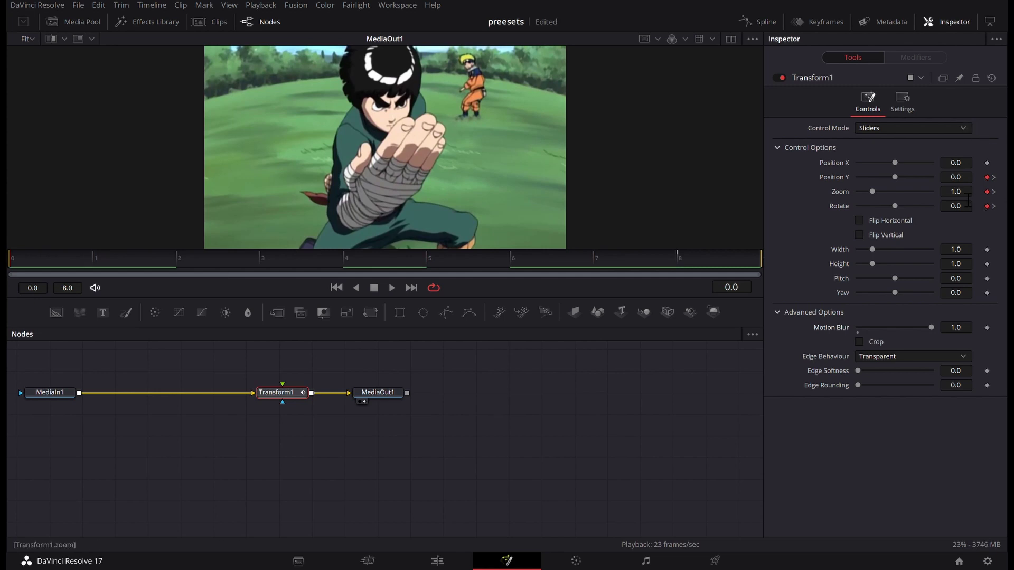
drag(968, 201, 967, 341)
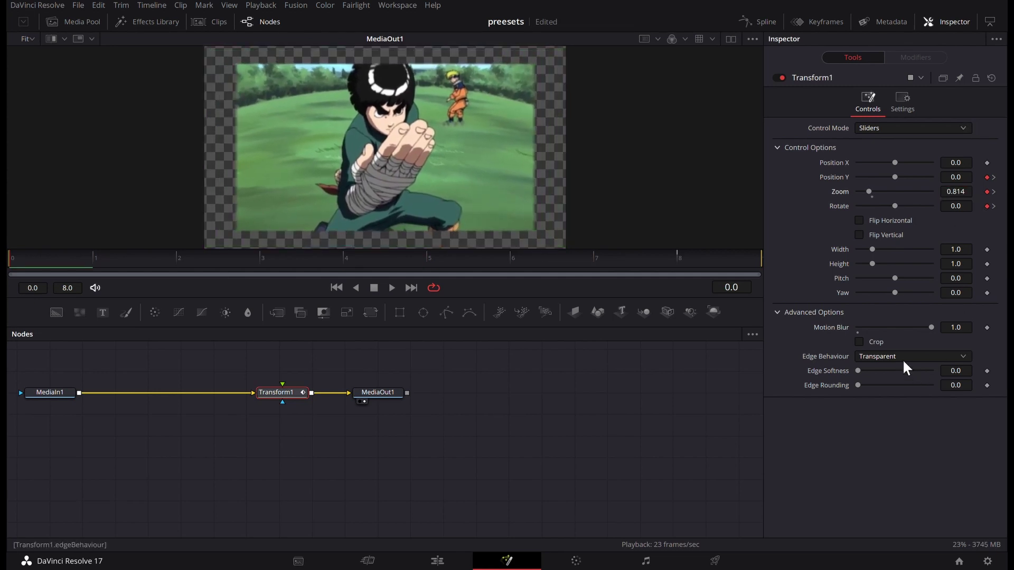
mouse_move(955, 192)
mouse_down()
mouse_move(940, 192)
mouse_move(958, 177)
mouse_move(927, 182)
mouse_up()
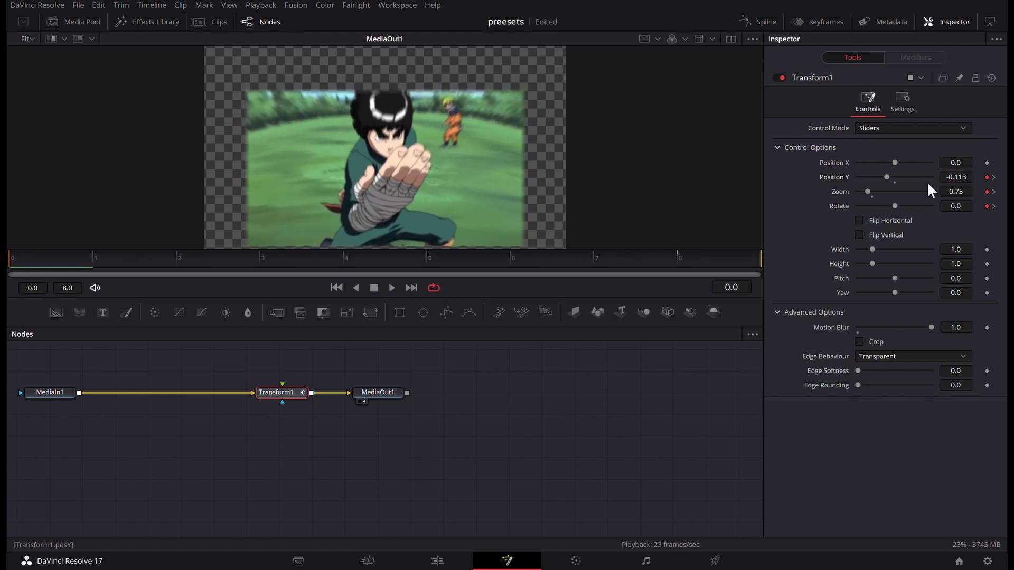
drag(75, 260, 312, 267)
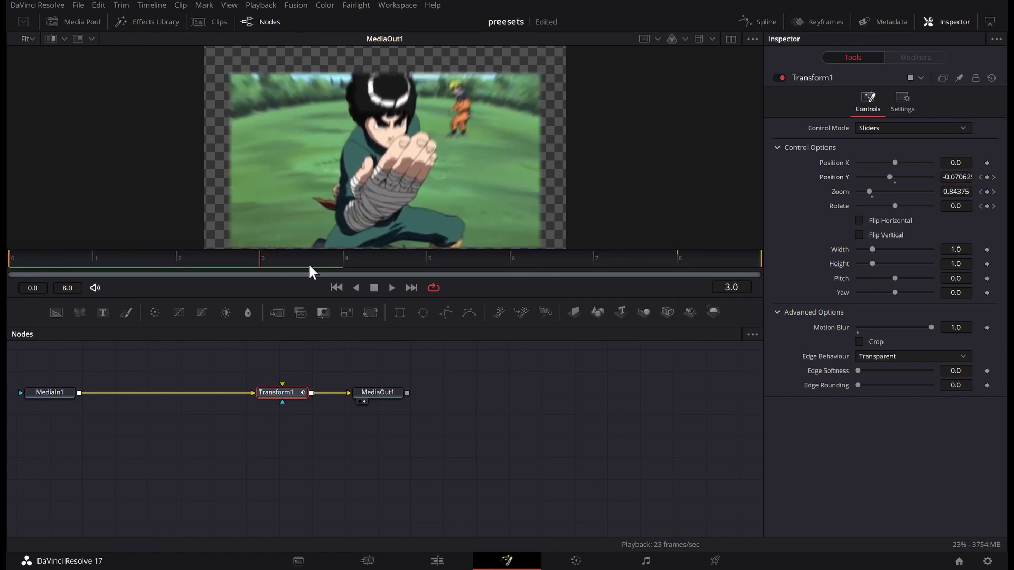
click(956, 177)
text(0.113)
key(Return)
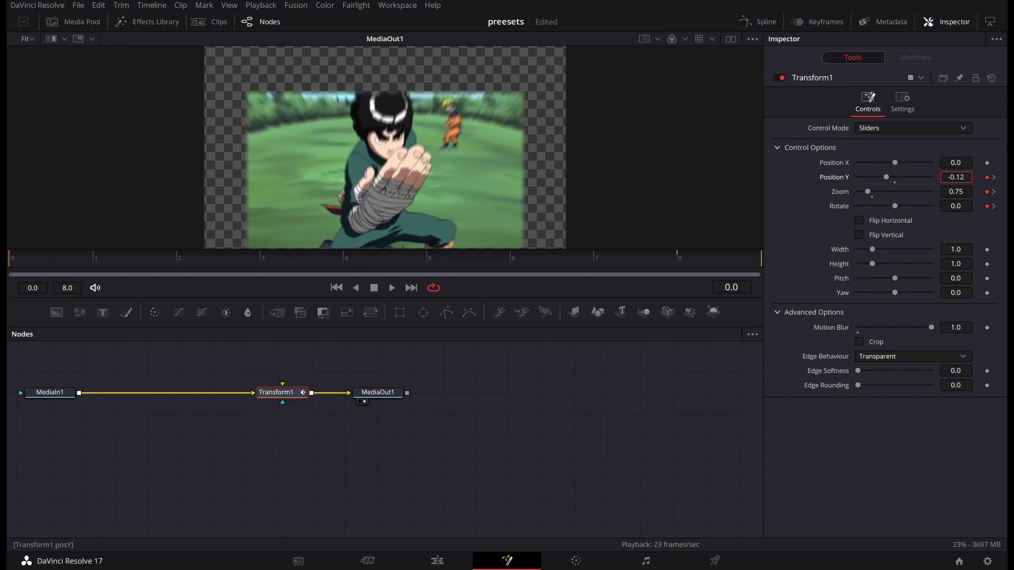
scroll(956, 177, down, 5)
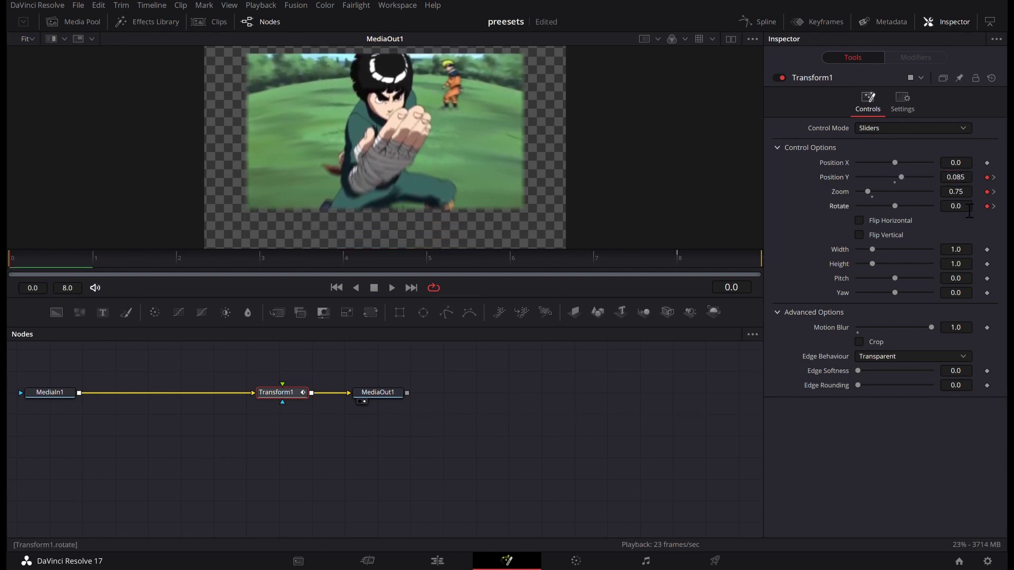
scroll(970, 210, up, 6)
scroll(970, 210, up, 7)
scroll(970, 210, up, 6)
scroll(969, 210, up, 6)
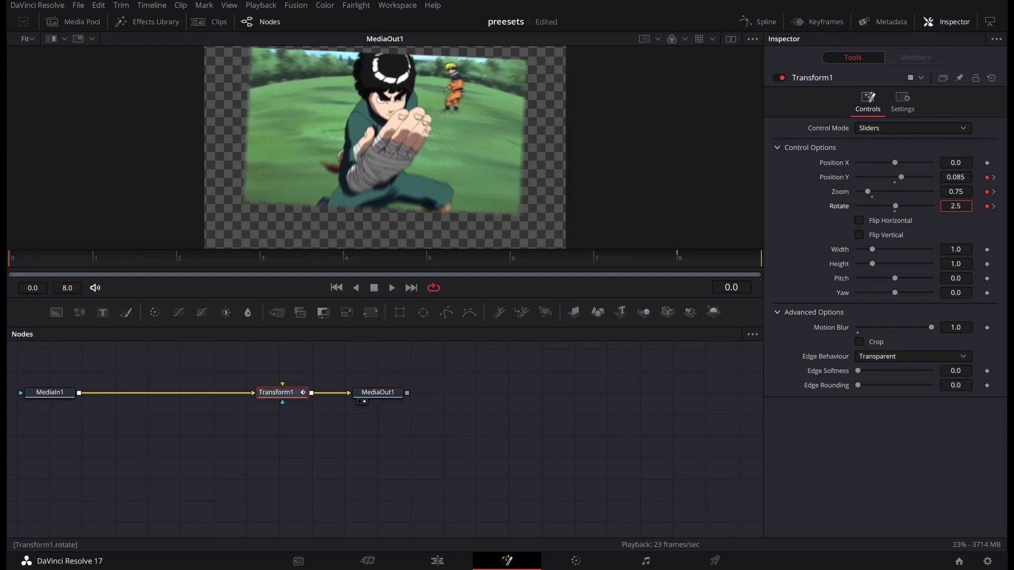
scroll(955, 206, down, 10)
scroll(955, 206, down, 10)
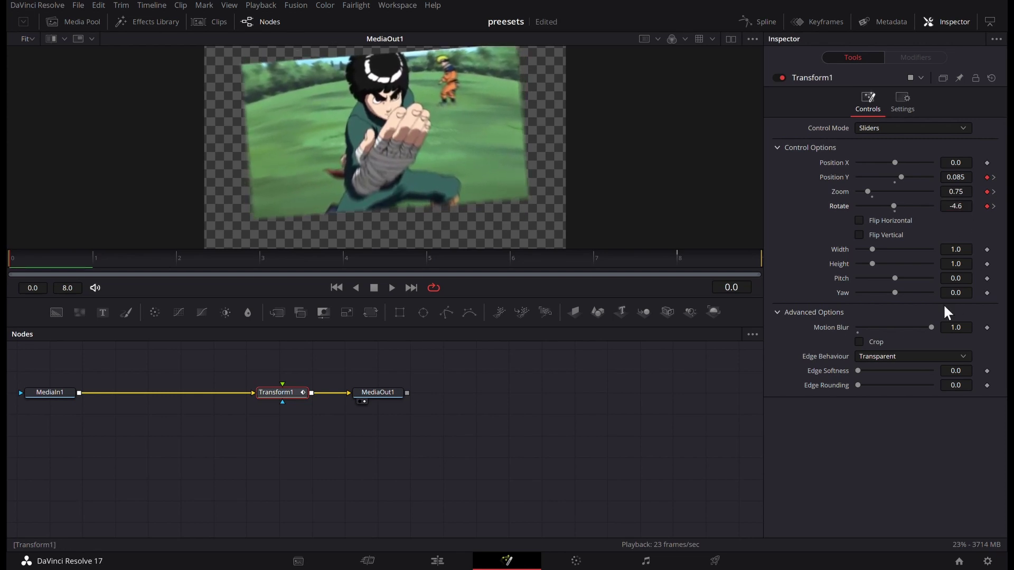
scroll(956, 205, down, 5)
scroll(956, 205, down, 5)
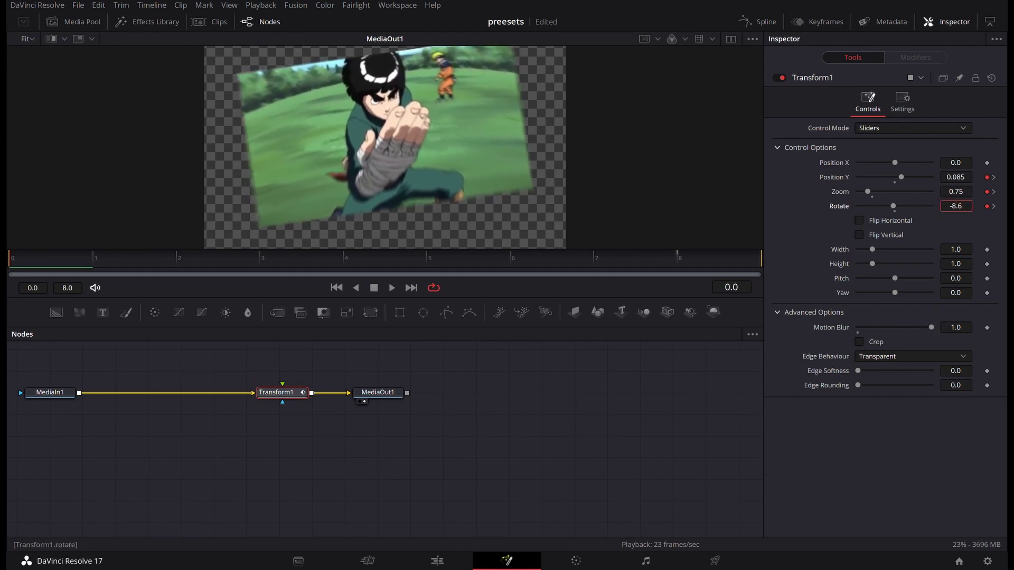
scroll(955, 206, down, 4)
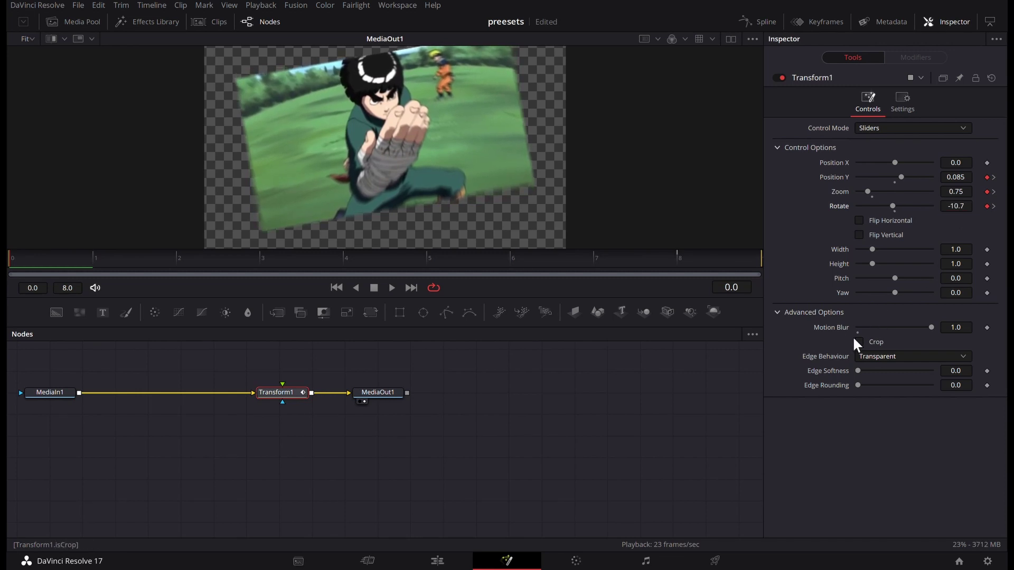
Set Edge Behaviour to Reflect and scrub through the animation back to the start.
click(874, 386)
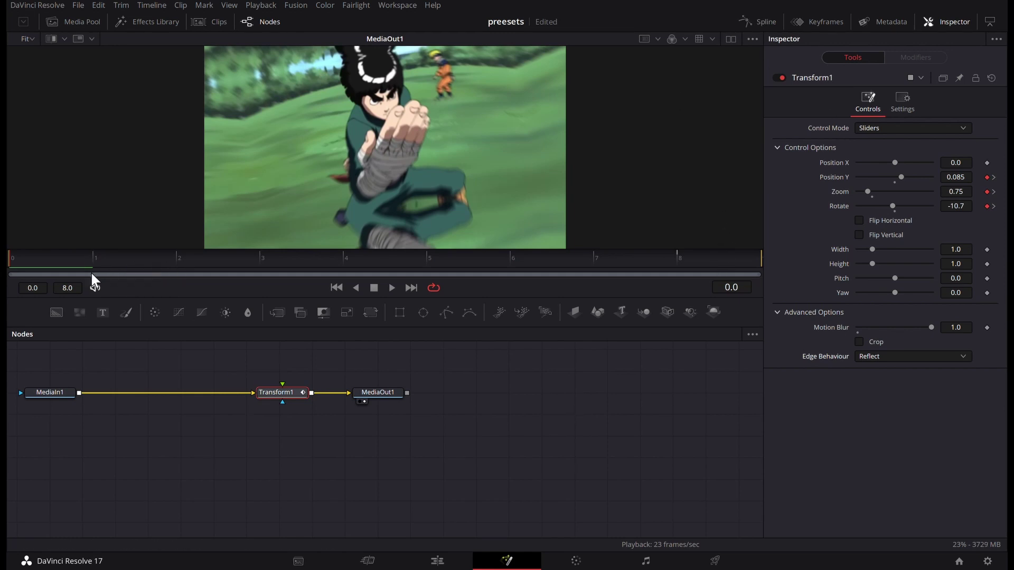
drag(96, 262, 322, 258)
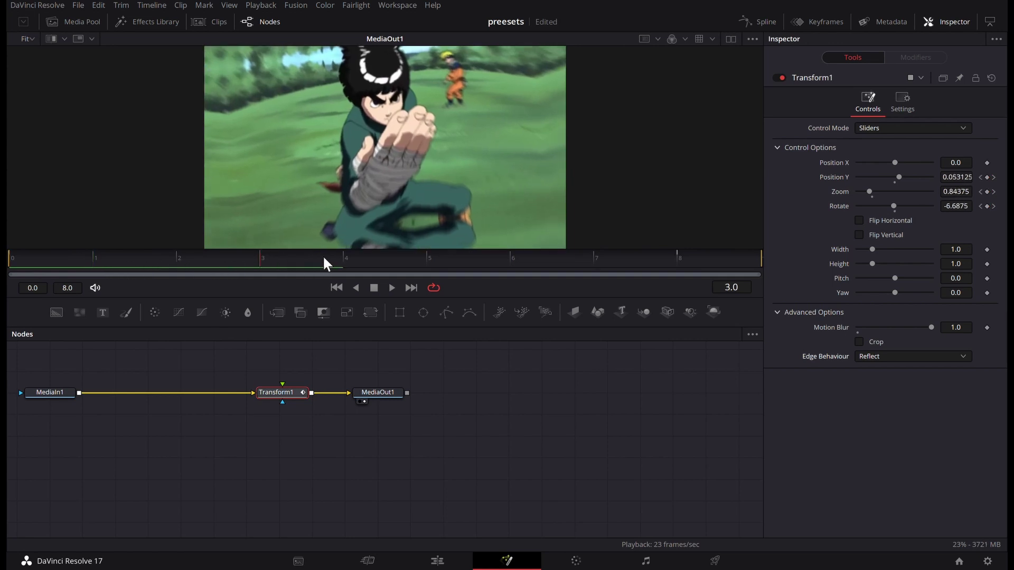
click(374, 287)
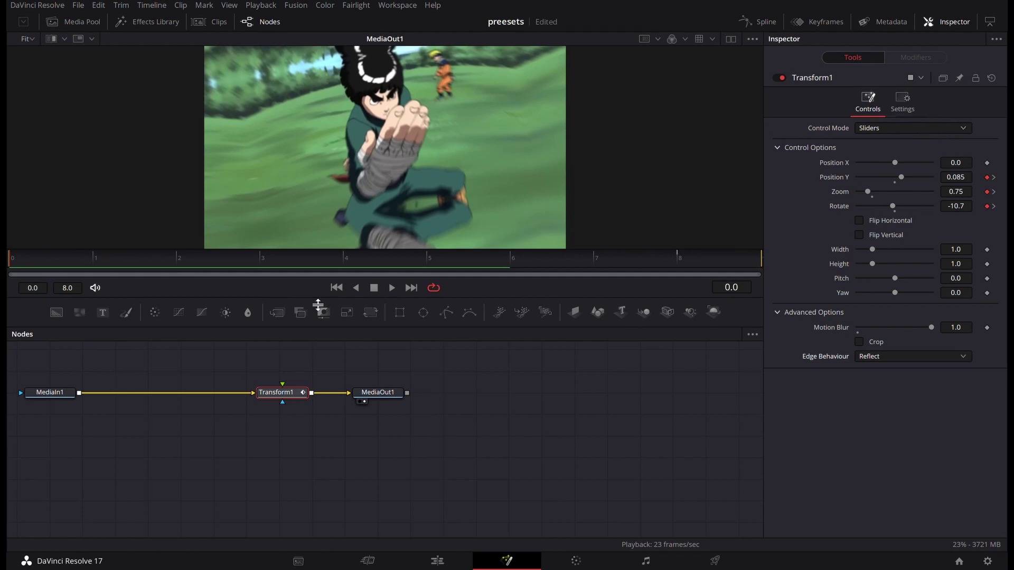
Smooth both Transform1 Zoom keyframes so zoom rises steeply from 0.75 and settles gently at 1.0.
click(761, 24)
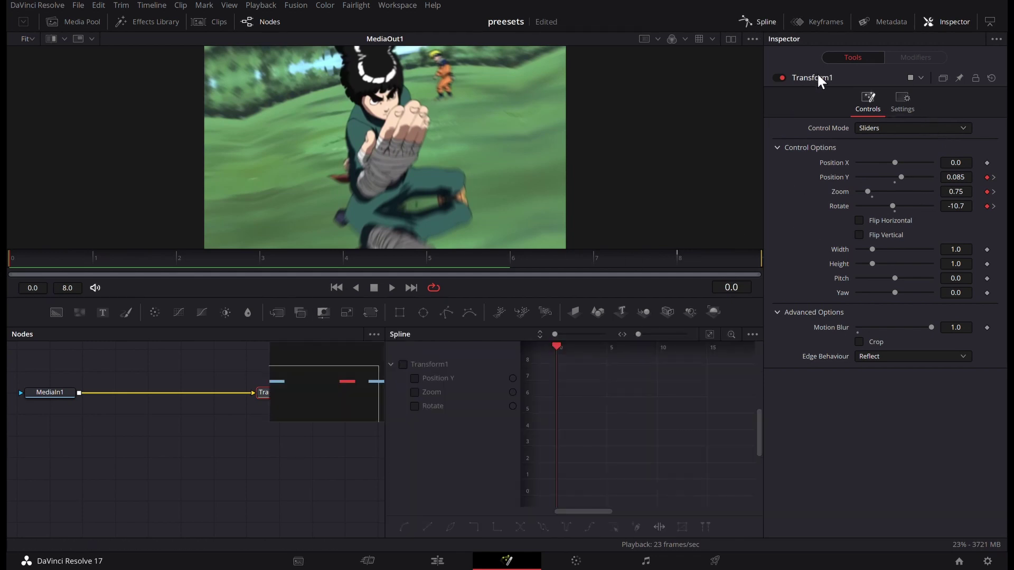
click(415, 391)
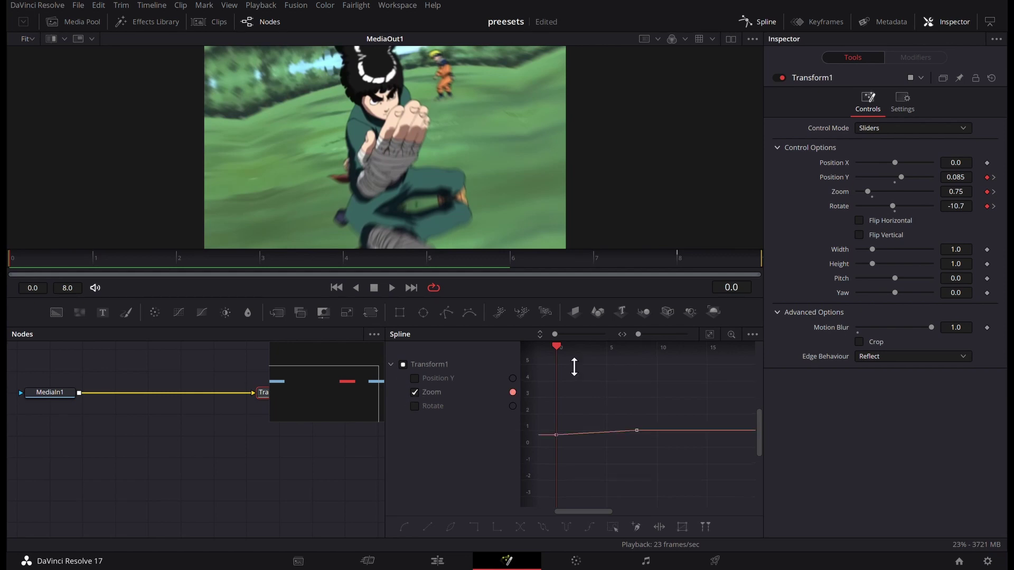
click(711, 336)
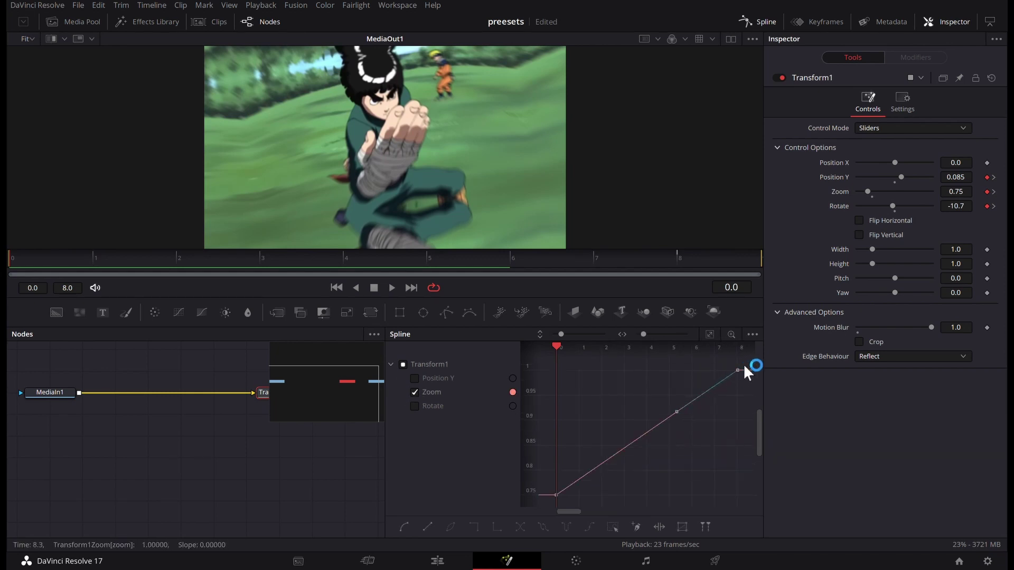
drag(744, 365, 593, 471)
key(s)
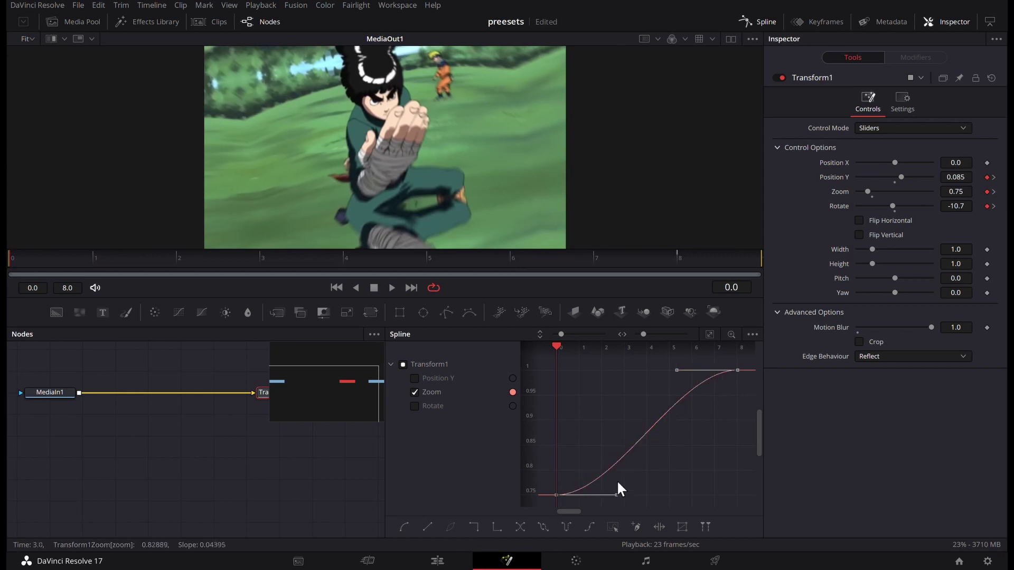
mouse_move(617, 495)
mouse_down()
mouse_move(579, 396)
mouse_move(556, 398)
mouse_up()
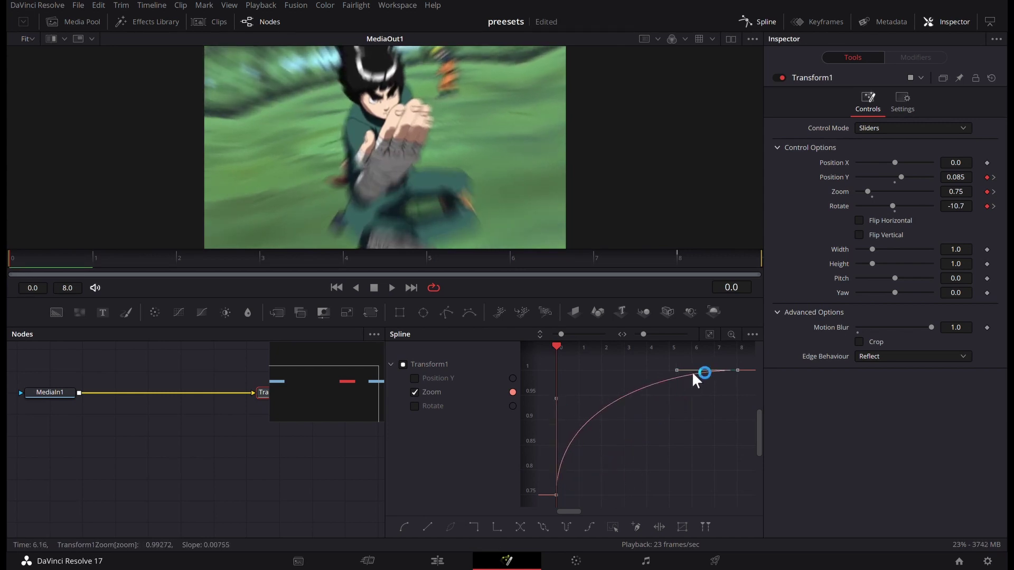
drag(677, 370, 583, 371)
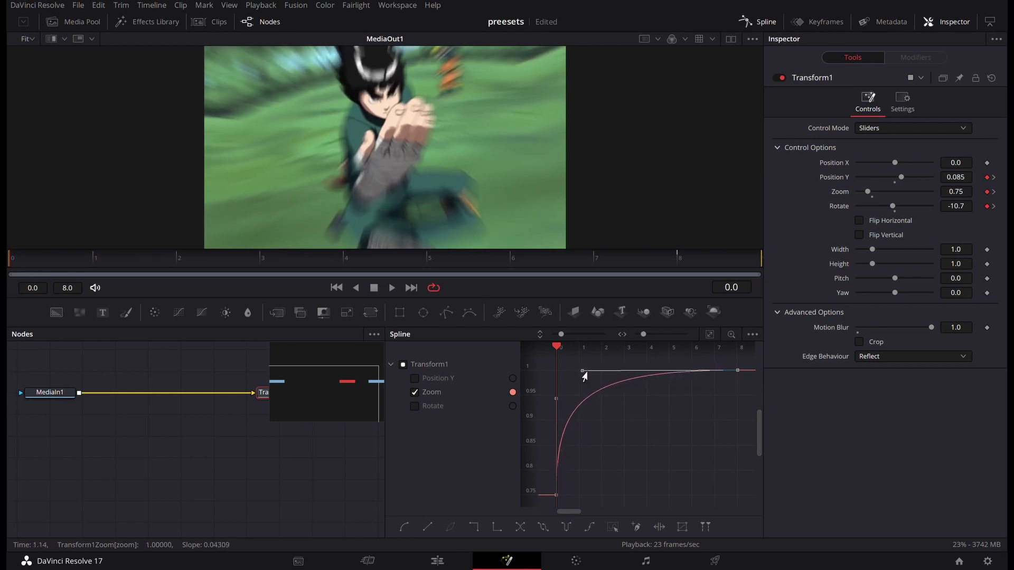
Smooth the Rotate keyframes and shape handles so rotation changes steeply at the start, easing into the end.
click(414, 405)
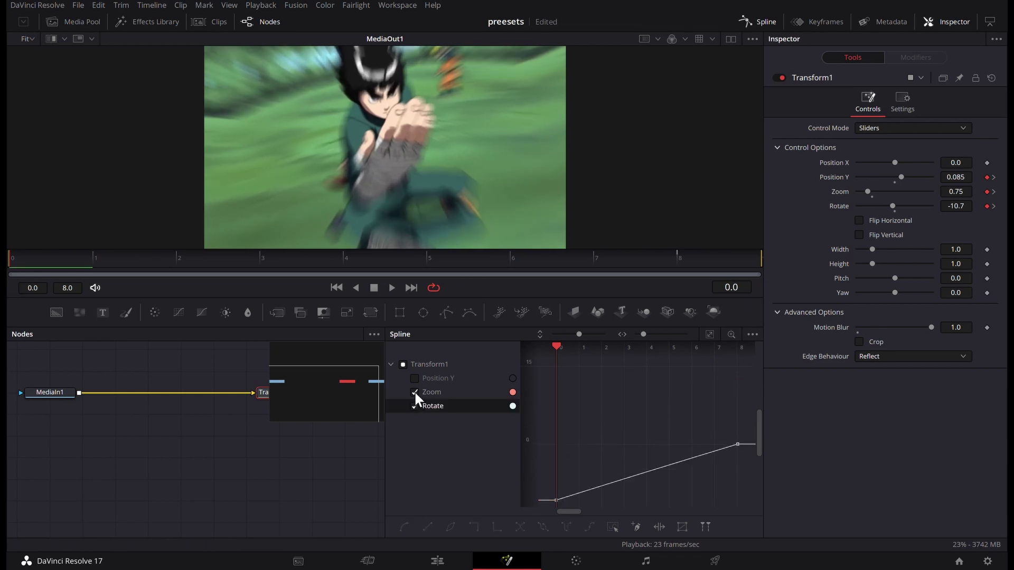
click(414, 391)
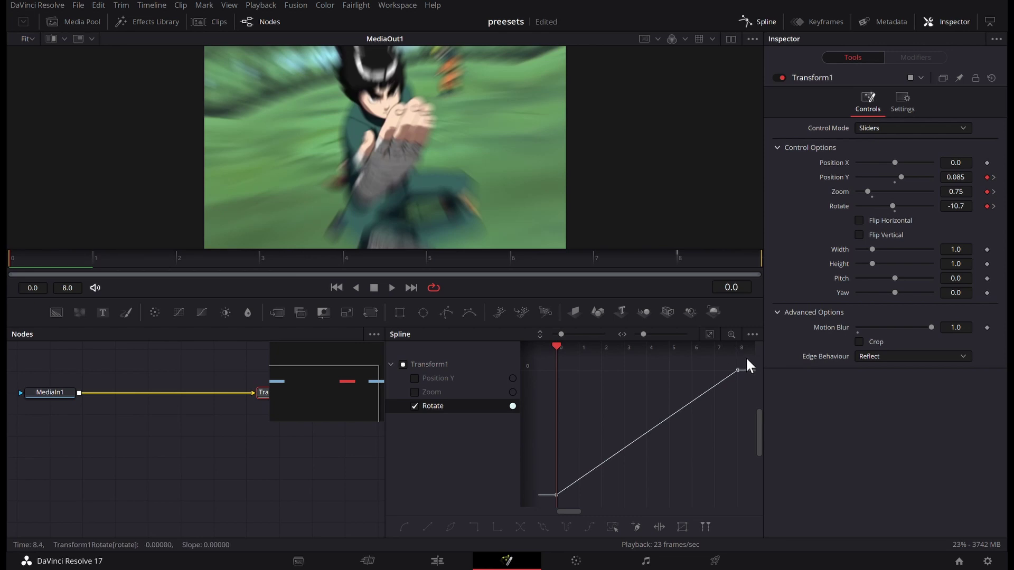
drag(727, 349, 749, 409)
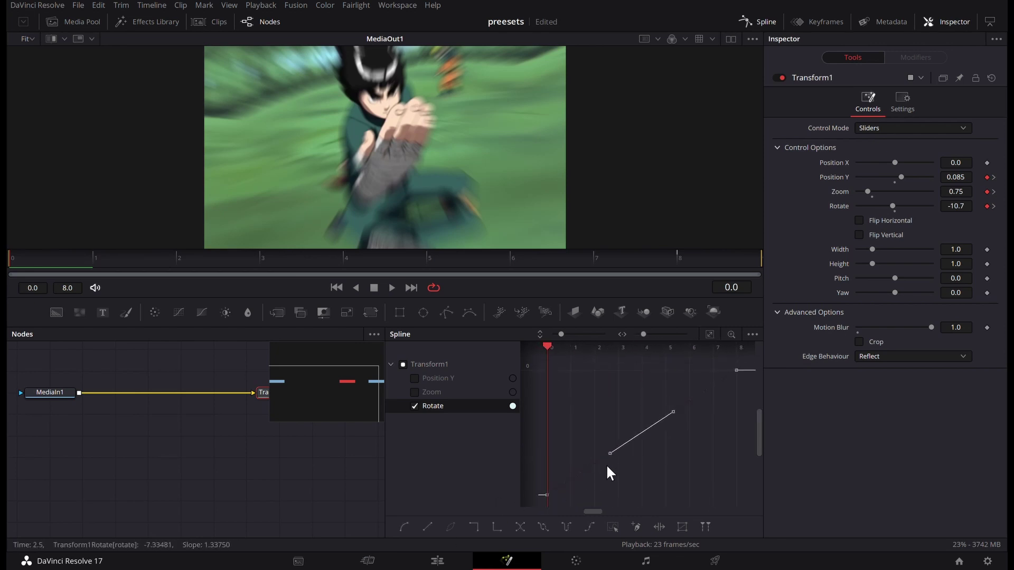
key(s)
click(612, 497)
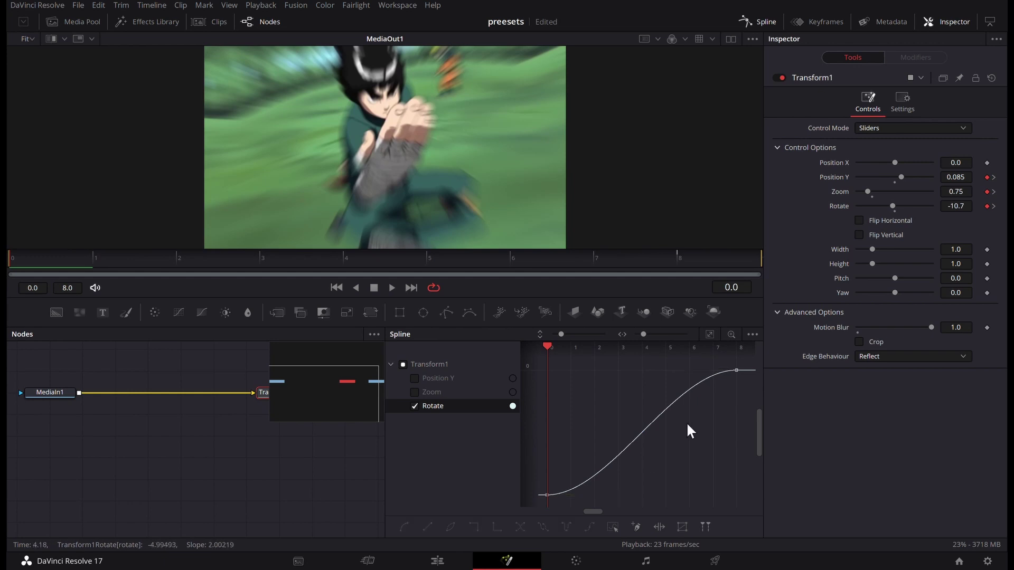
drag(750, 360, 538, 507)
drag(611, 495, 546, 388)
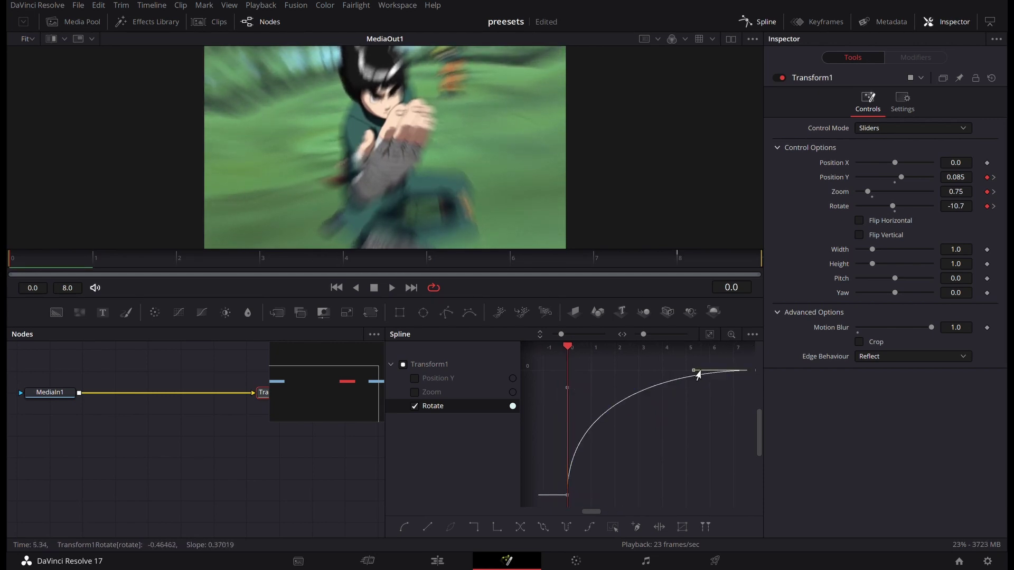
drag(698, 371, 595, 372)
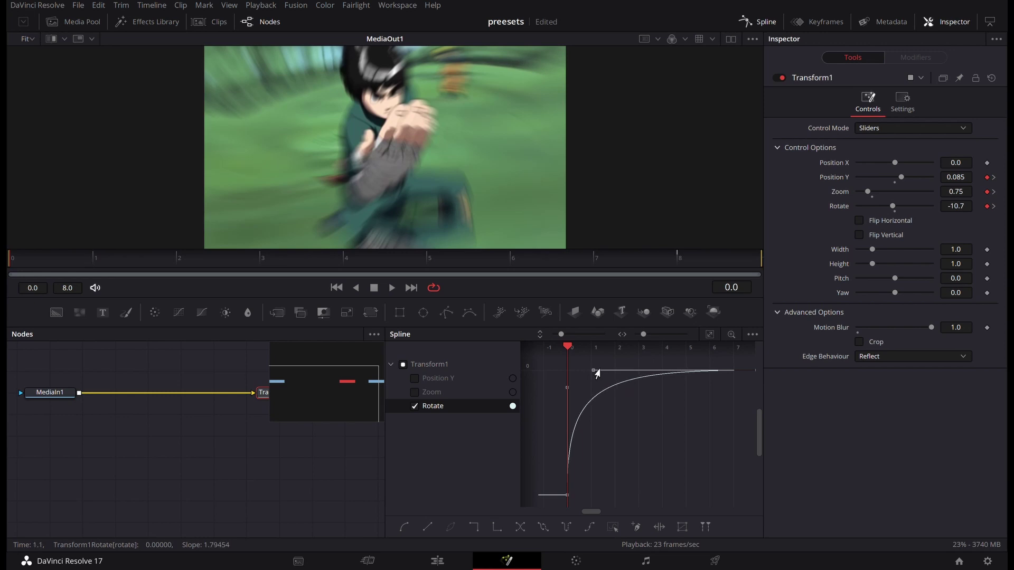
Ease Position Y to plunge steeply from 0.085 and settle gently at 0, then play the animation.
click(414, 378)
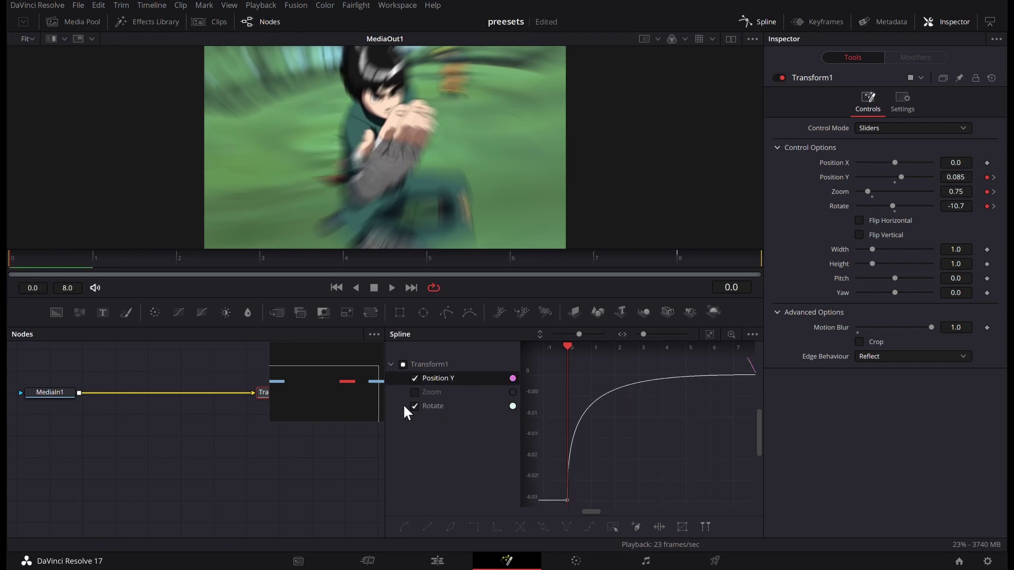
click(413, 404)
click(705, 334)
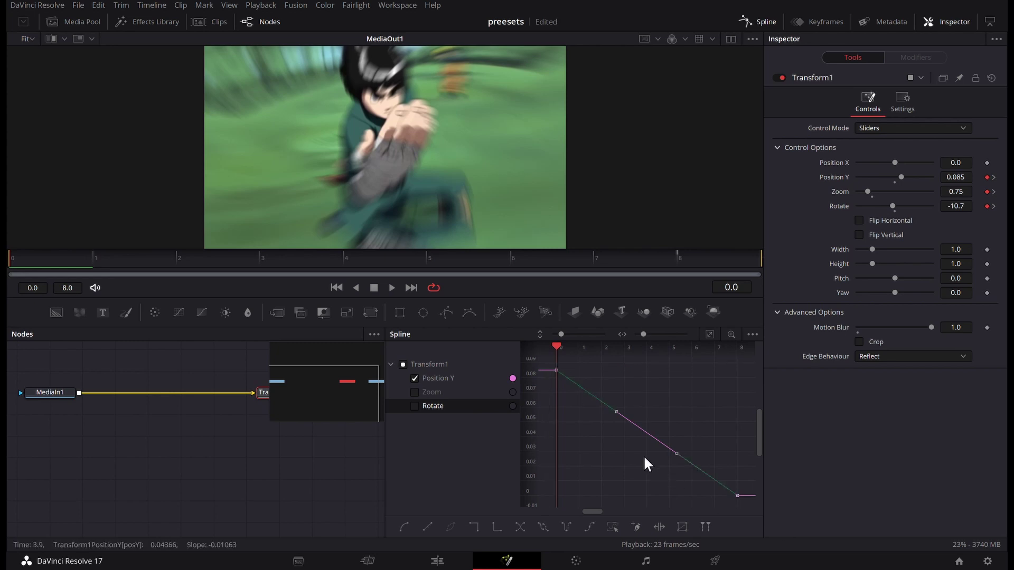
key(s)
drag(620, 372, 556, 480)
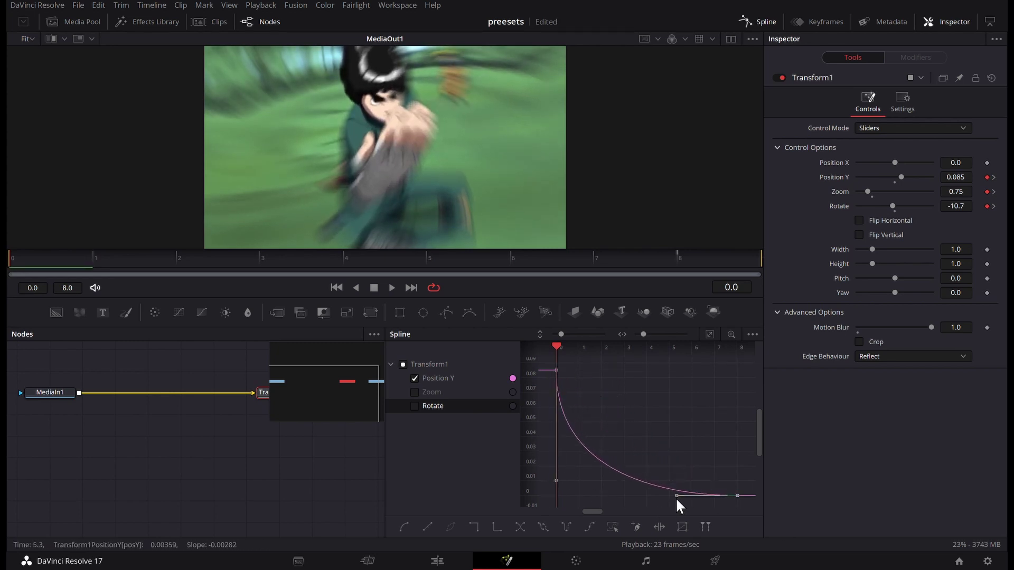
drag(676, 496, 578, 498)
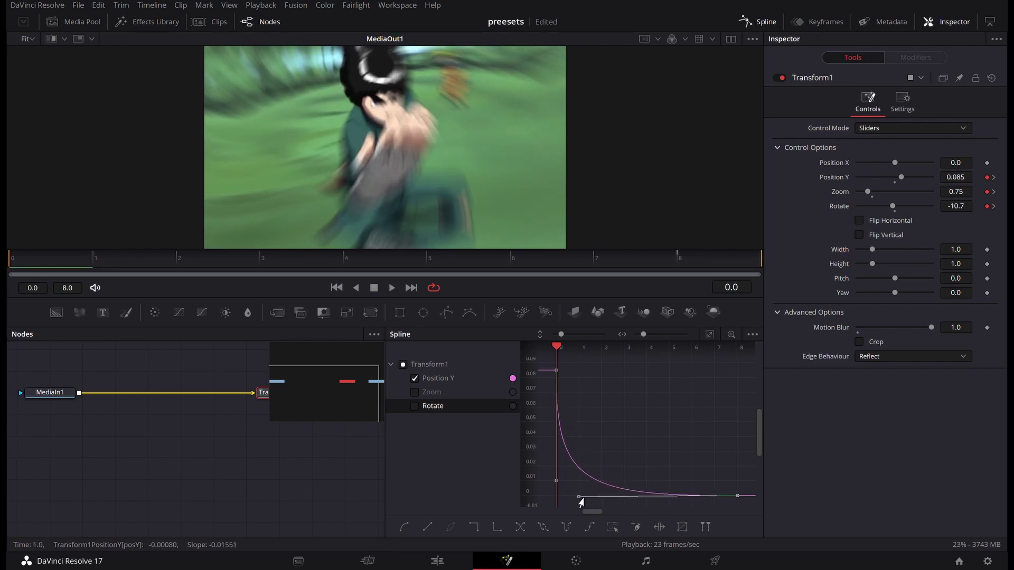
key(Right)
key(space)
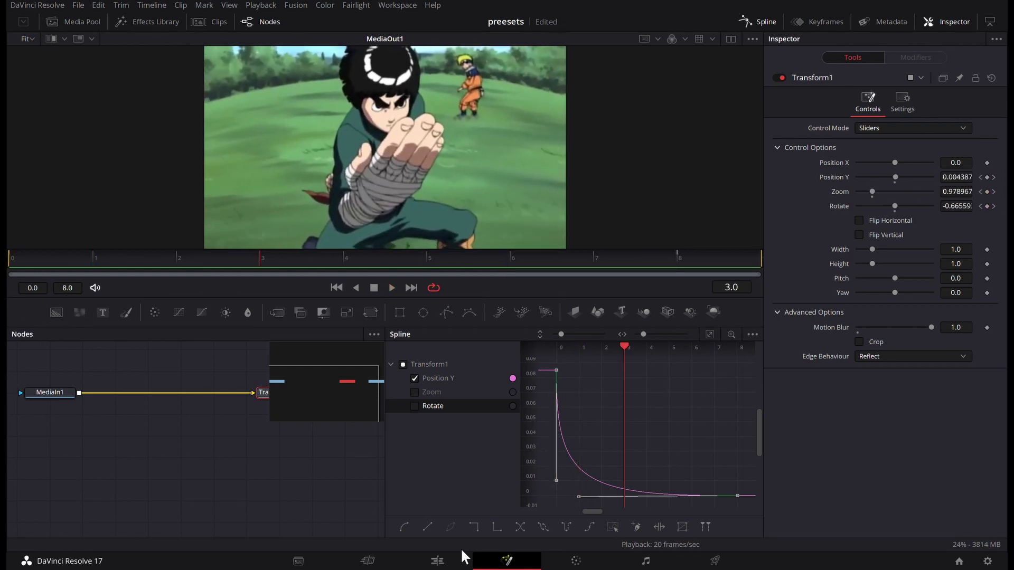
On the Edit page, play the second adjustment clip's zoom-and-spin transition and enlarge the viewer.
click(437, 561)
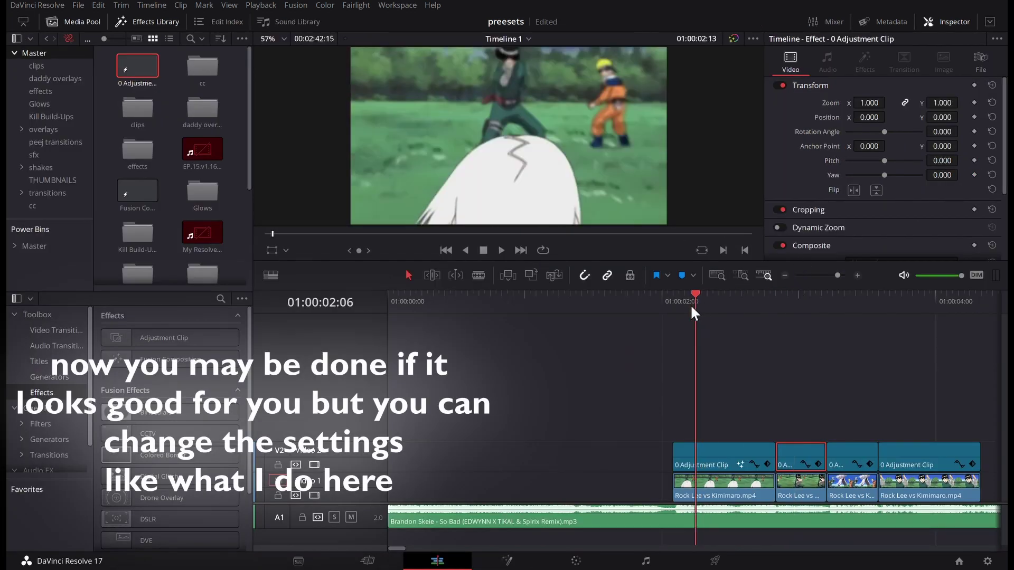
drag(804, 297, 671, 295)
key(space)
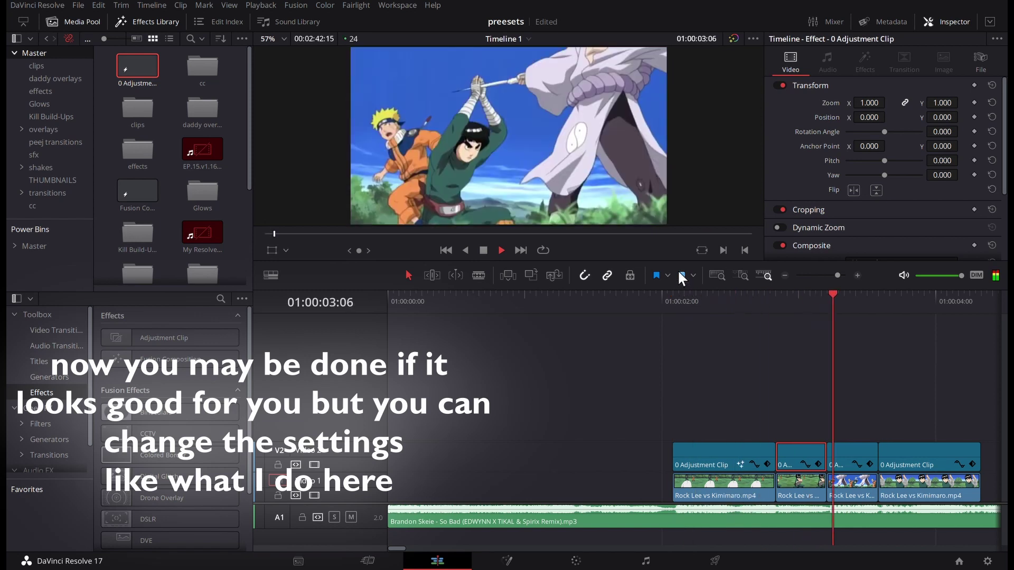
key(space)
mouse_move(888, 295)
mouse_down()
mouse_move(888, 319)
mouse_move(663, 372)
mouse_move(762, 374)
mouse_up()
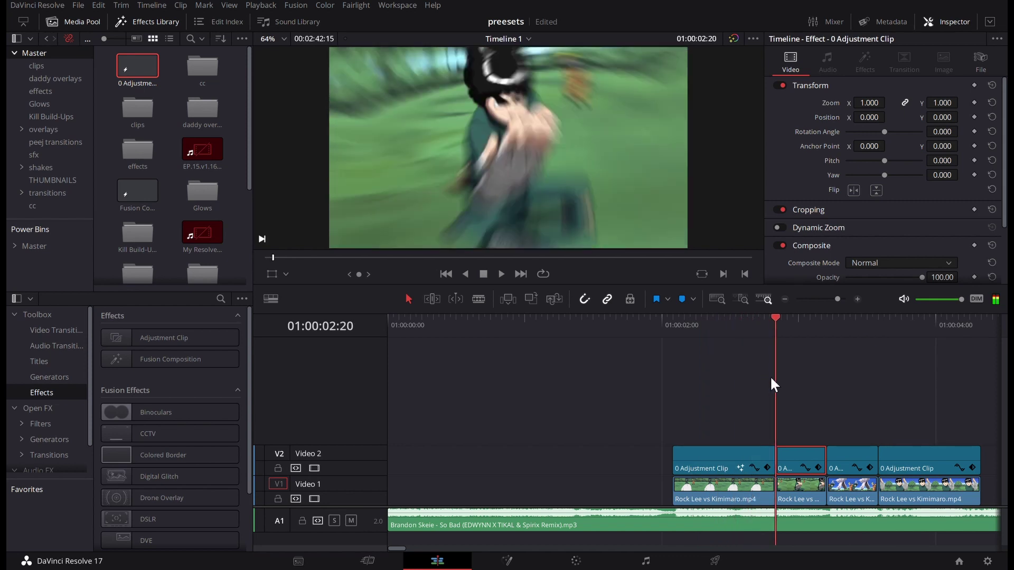
In Fusion, change Transform1's starting Rotate from -10.7 to -6.3 and show only its Rotate curve.
key(shift+5)
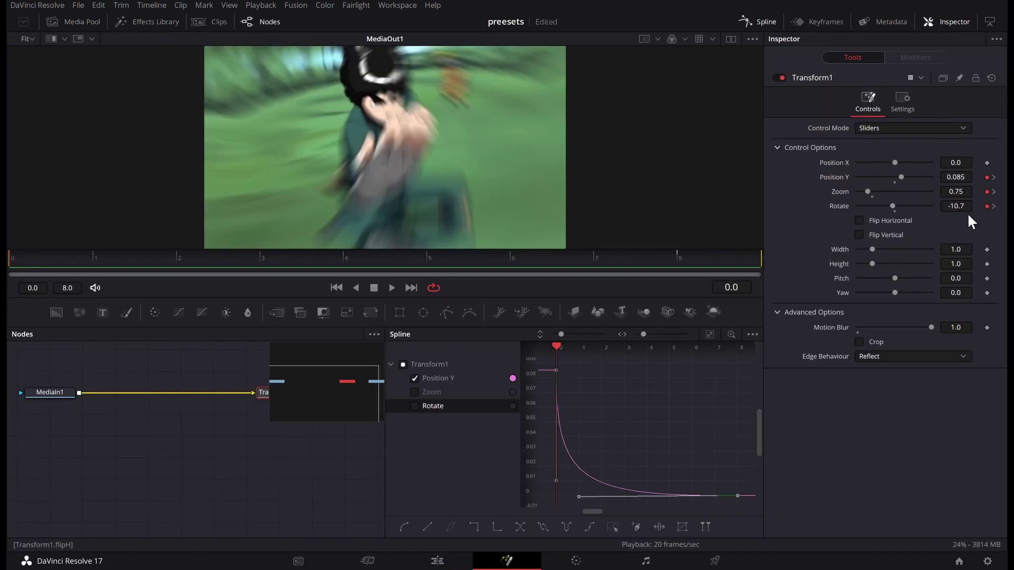
click(955, 206)
text(-7.2)
key(Return)
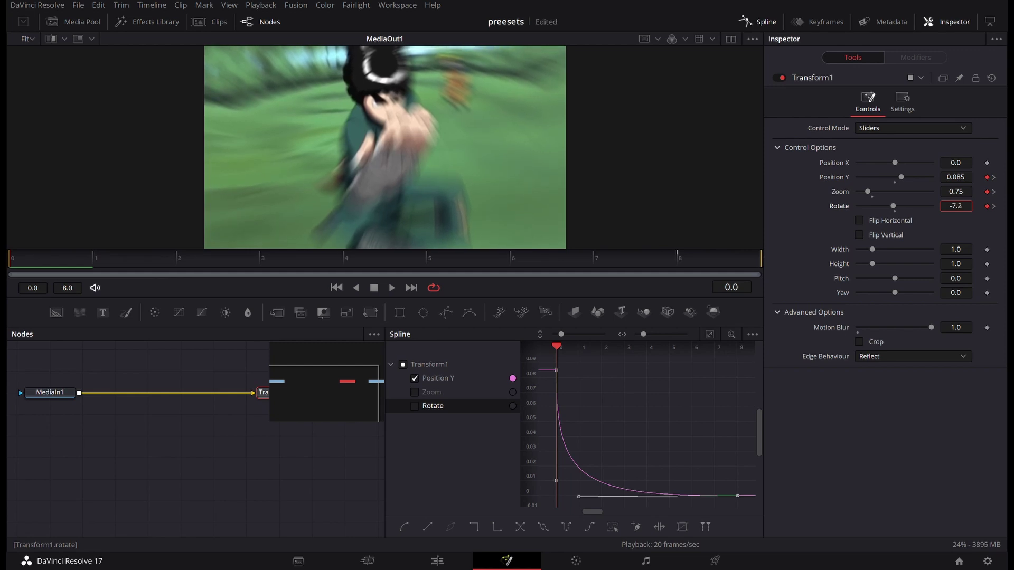
key(BackSpace)
text(3)
key(Return)
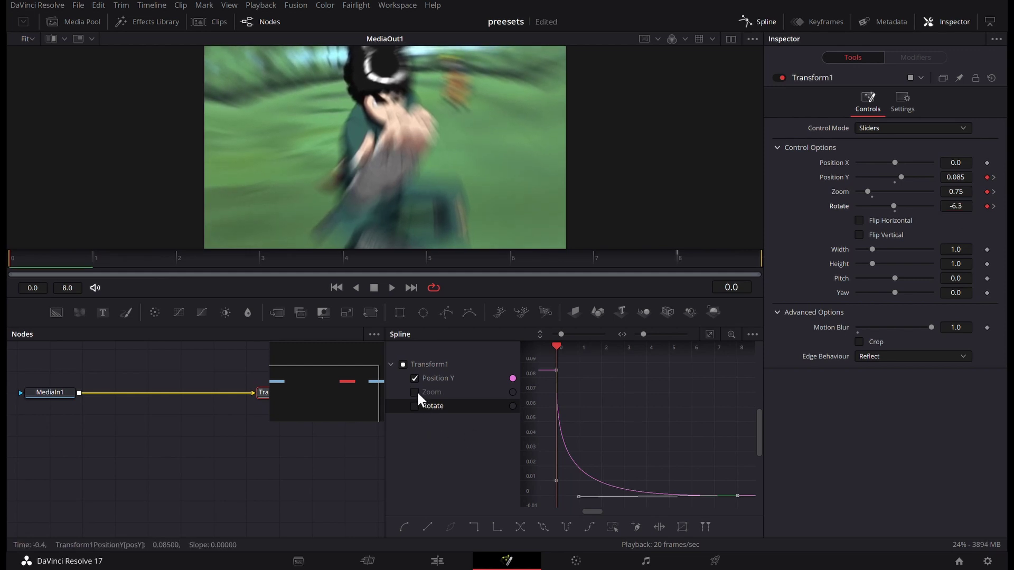
click(414, 406)
click(414, 378)
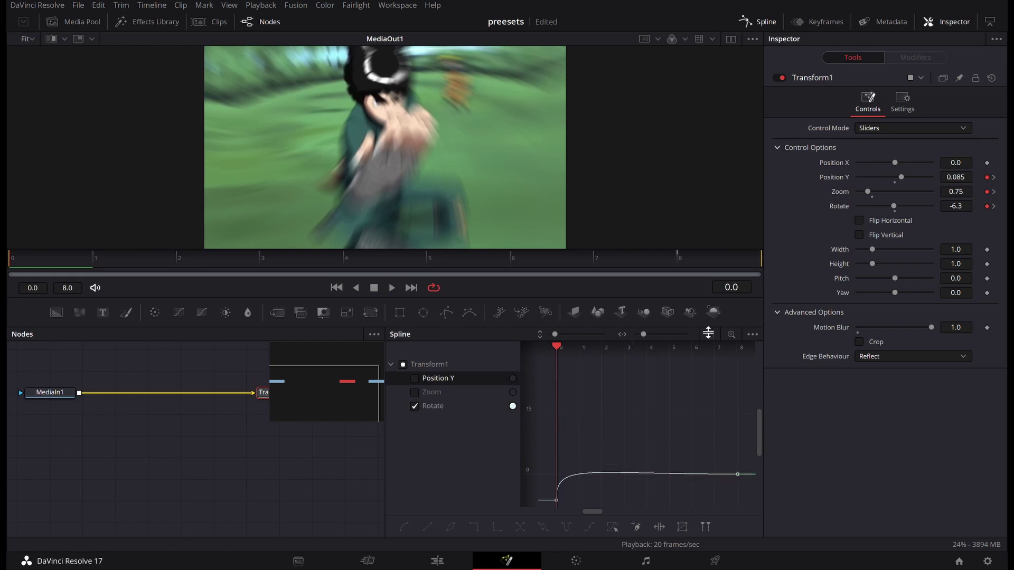
Reshape Transform1's Rotate keyframes into a steep ease-out from -6.3 to 0, then play it back.
click(711, 338)
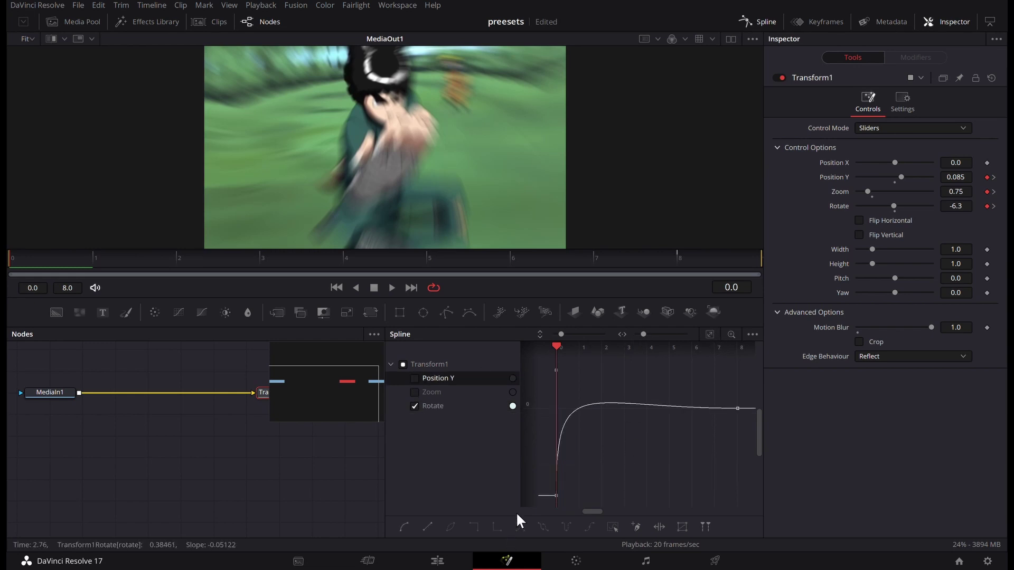
drag(546, 373, 758, 507)
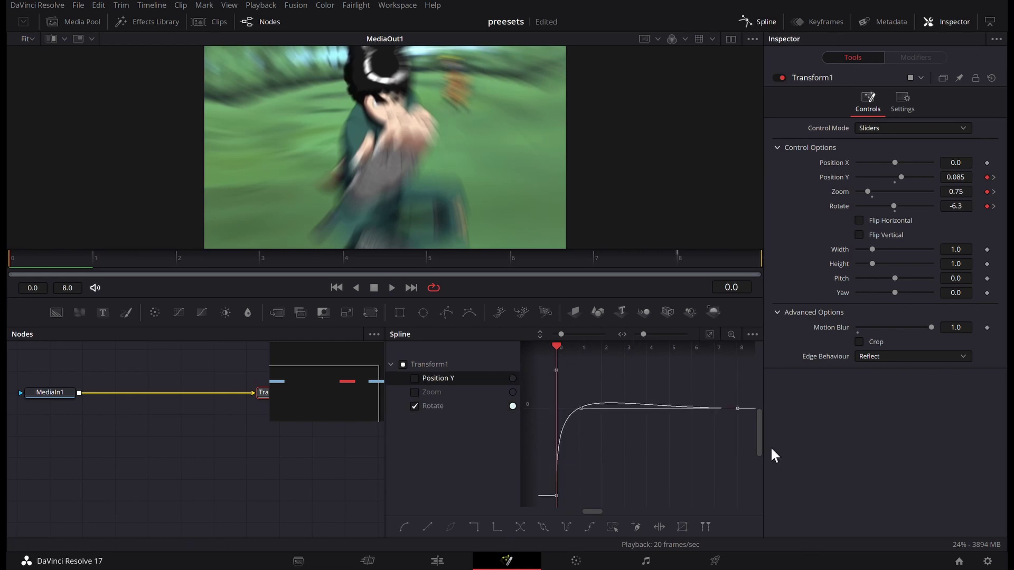
mouse_move(556, 370)
mouse_down()
mouse_move(565, 408)
mouse_move(556, 428)
mouse_up()
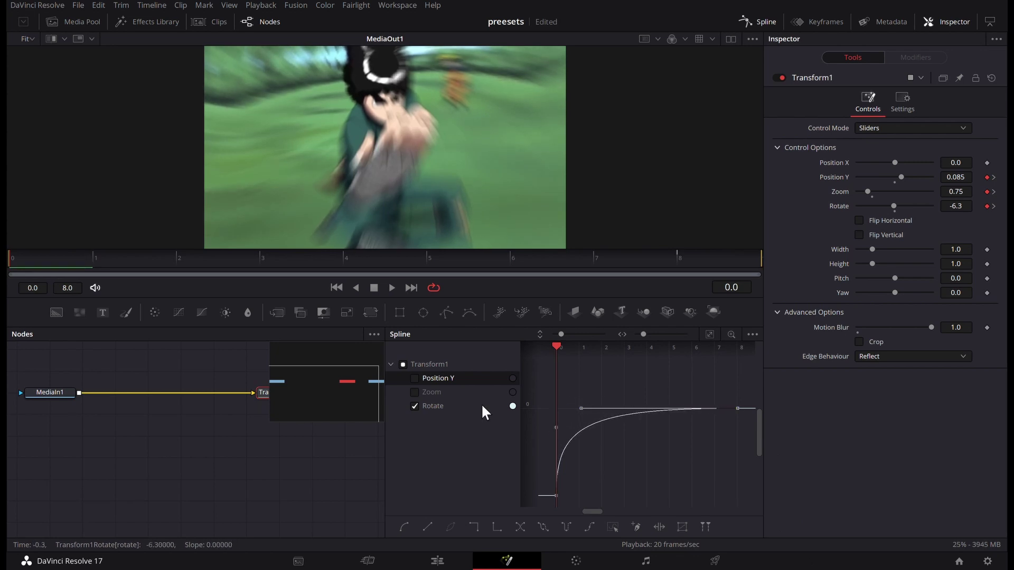
key(space)
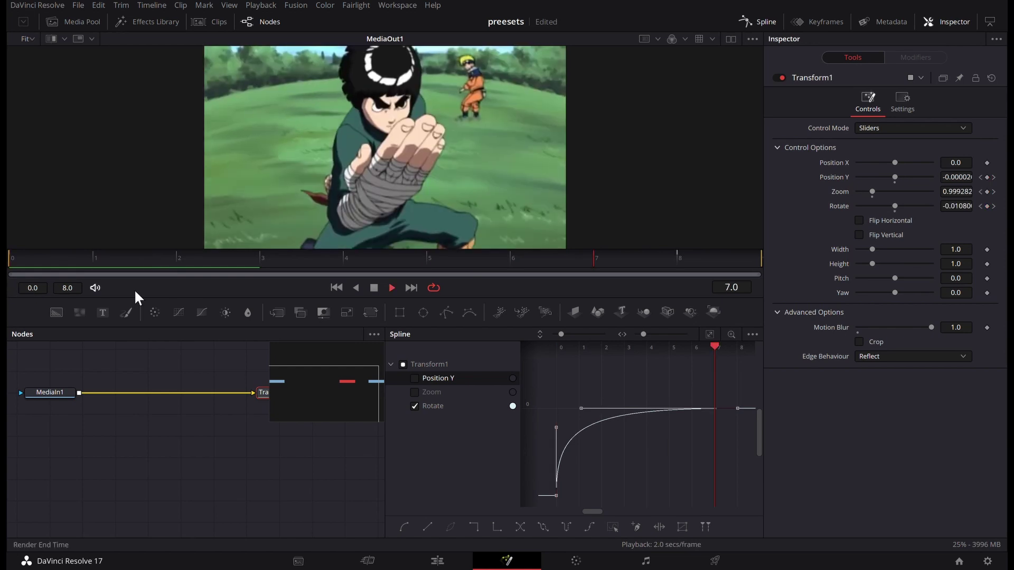
drag(208, 324, 208, 354)
Set Transform1's starting Zoom to 0.579 and steepen the curve so it settles quickly into 1.0.
key(space)
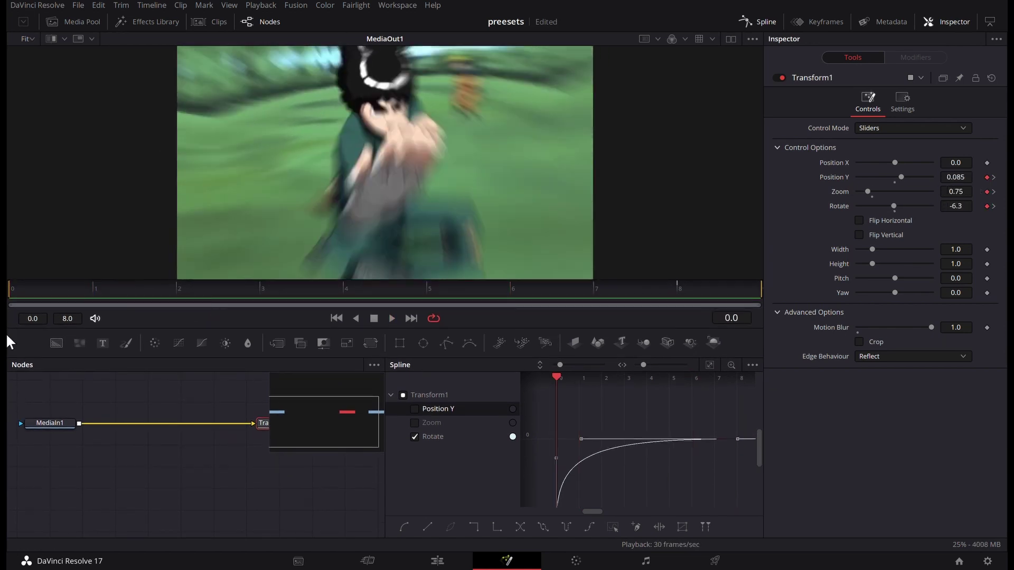
mouse_move(955, 191)
mouse_down()
mouse_move(945, 191)
mouse_move(957, 191)
mouse_up()
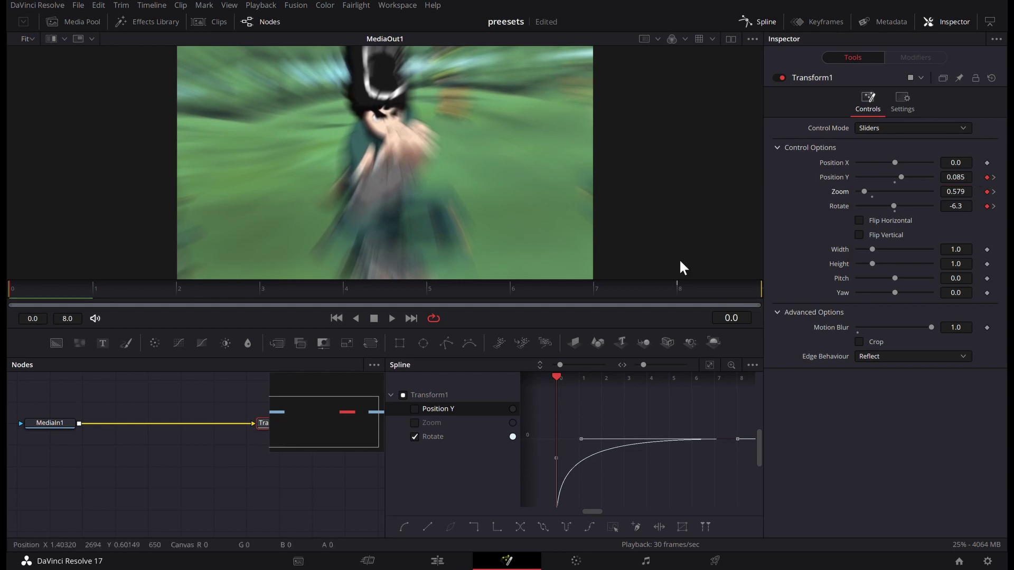
click(415, 422)
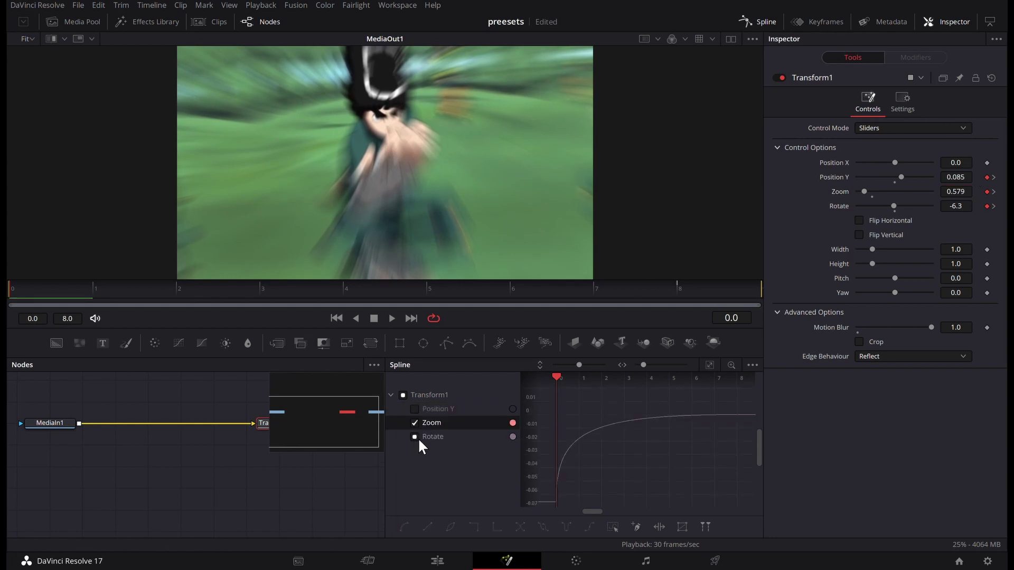
click(708, 363)
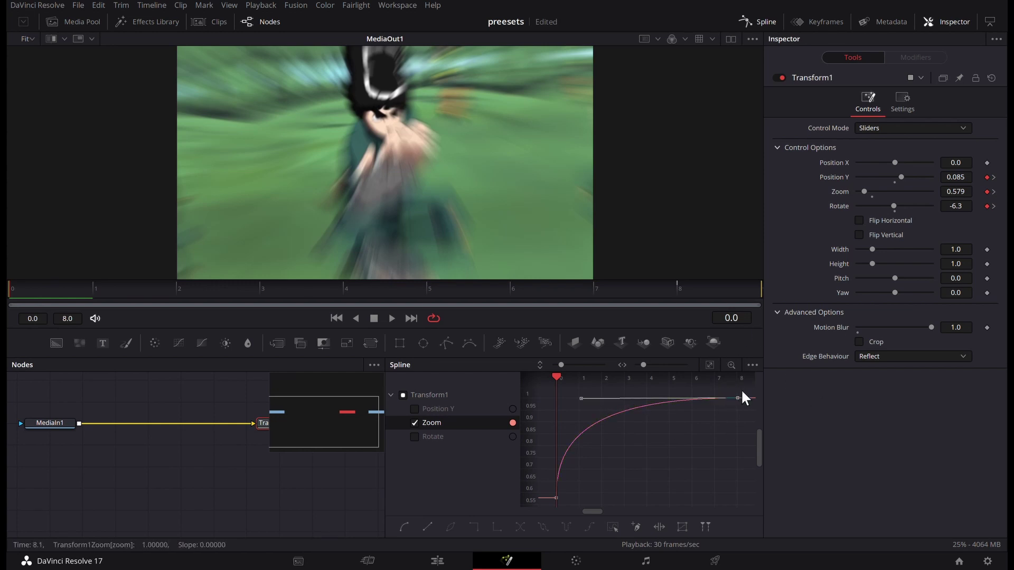
scroll(759, 387, down, 1)
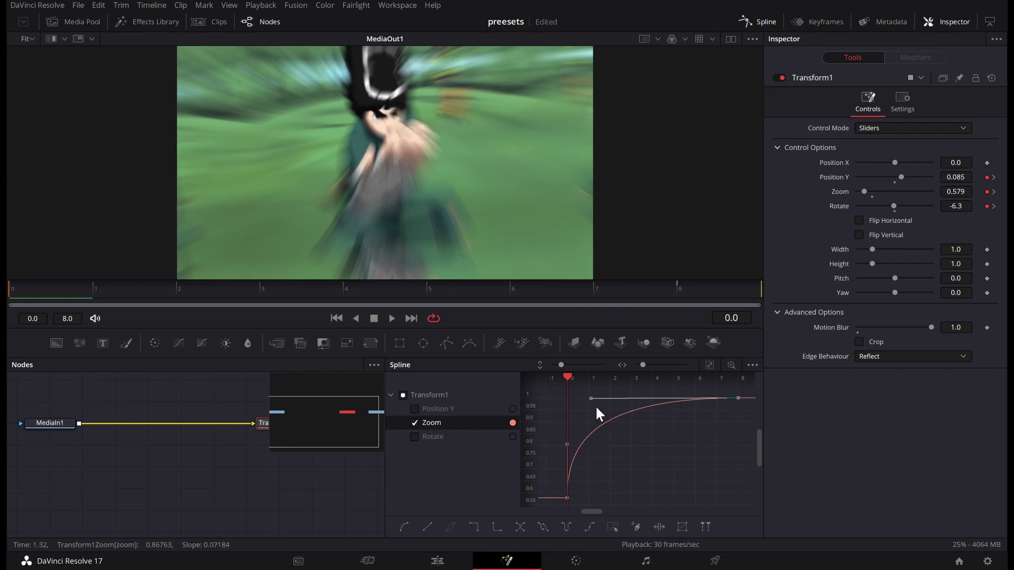
drag(568, 445, 567, 410)
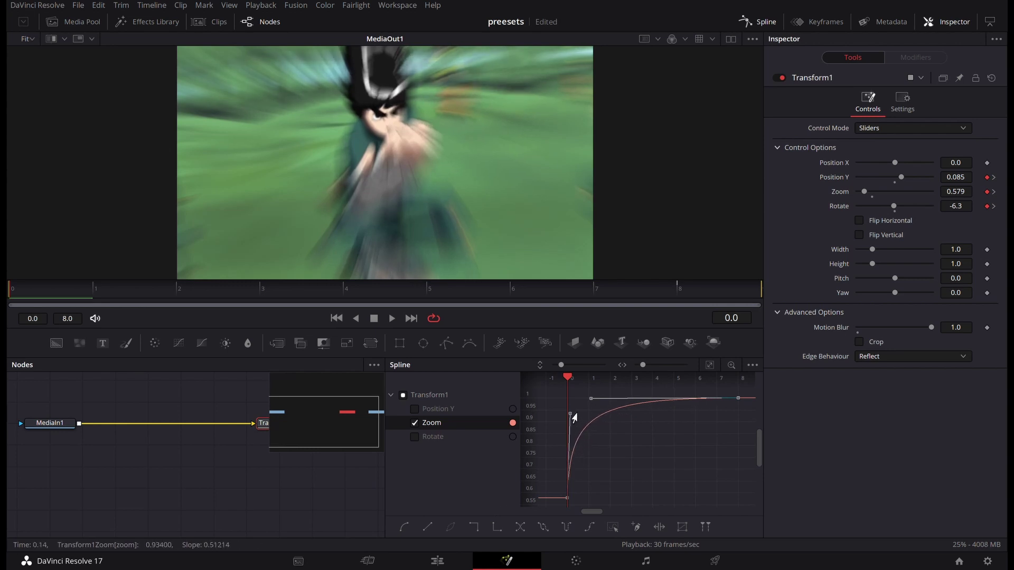
key(space)
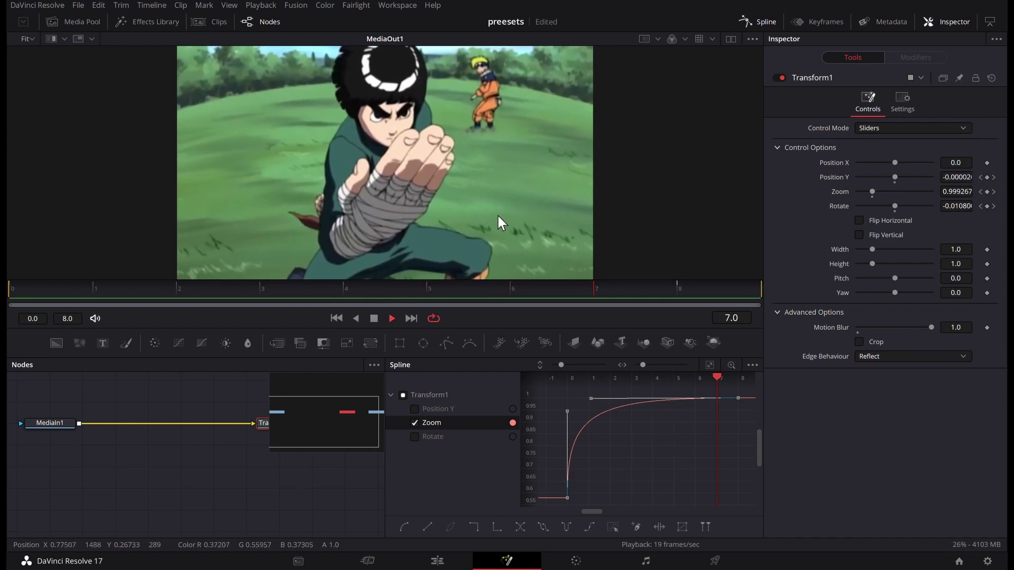
key(space)
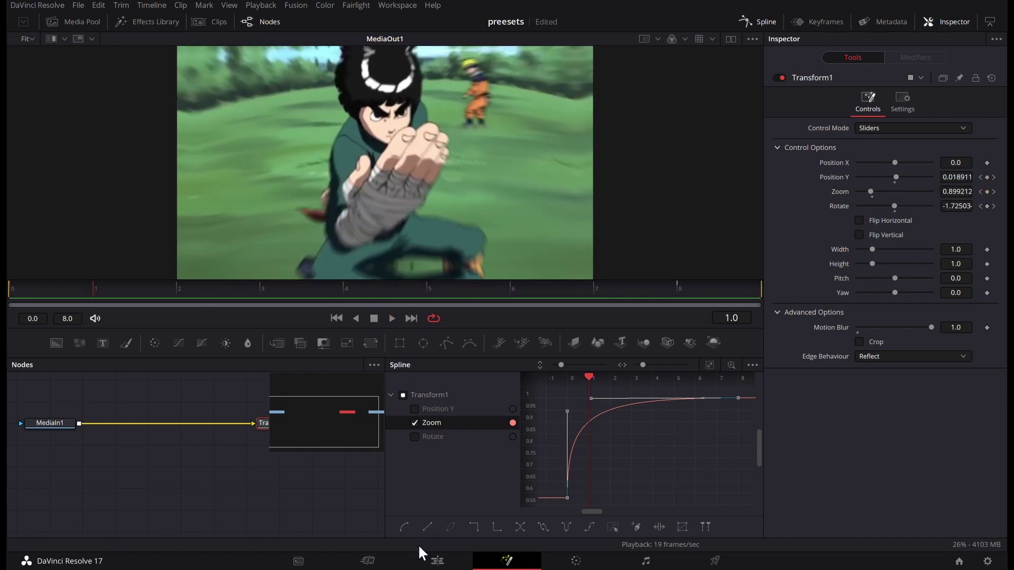
click(439, 561)
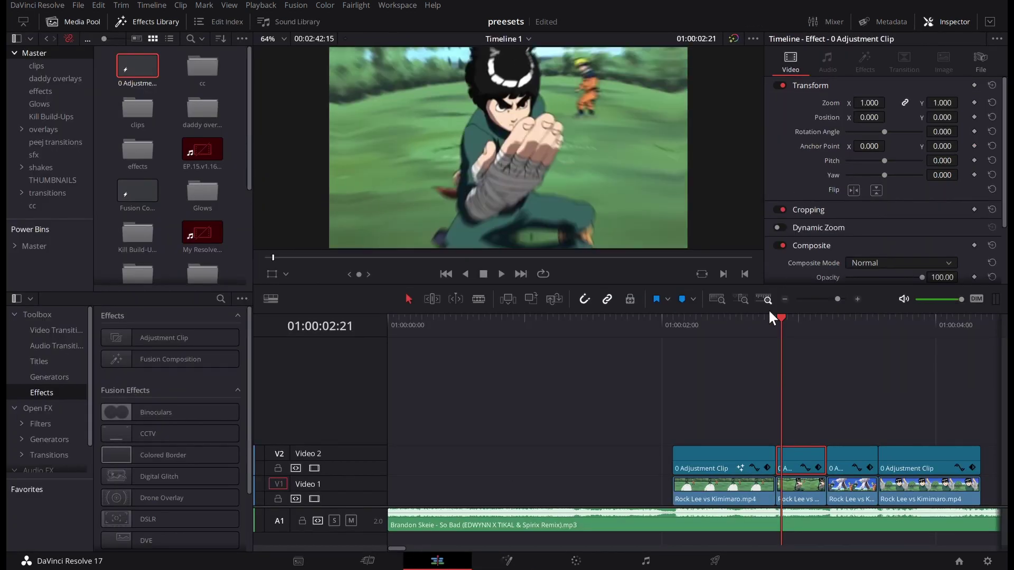
key(Home)
key(space)
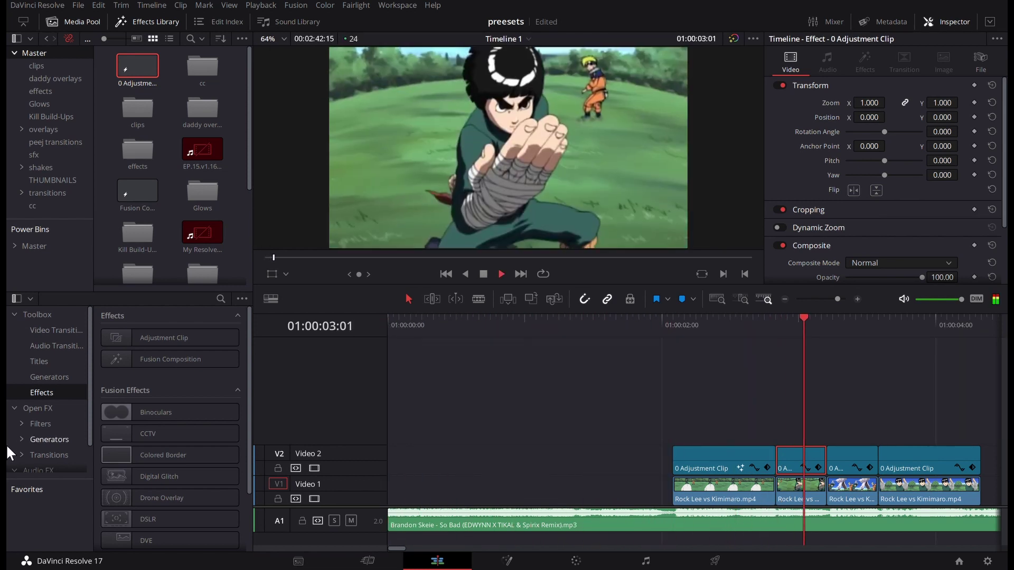
key(space)
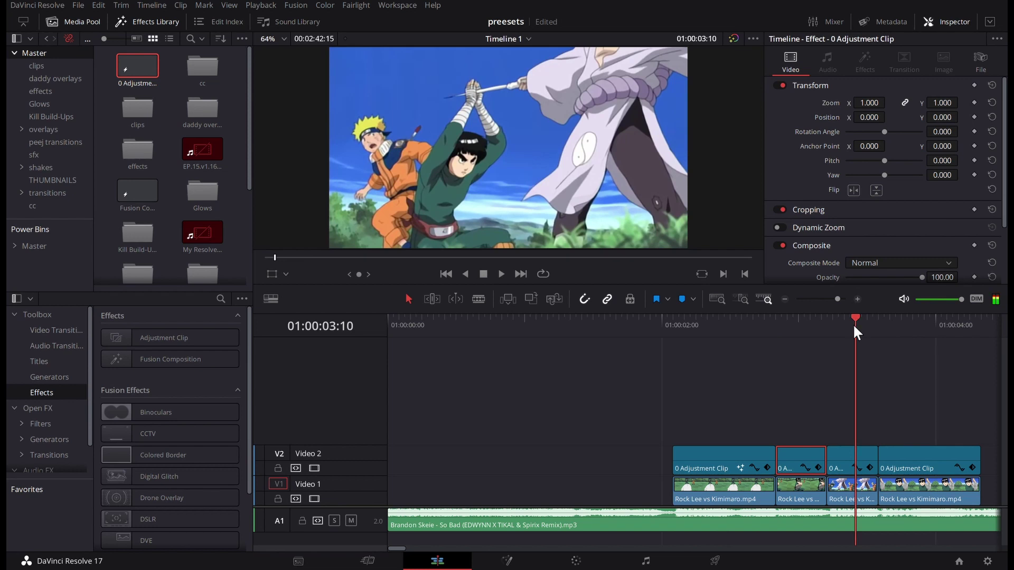
drag(854, 326, 797, 368)
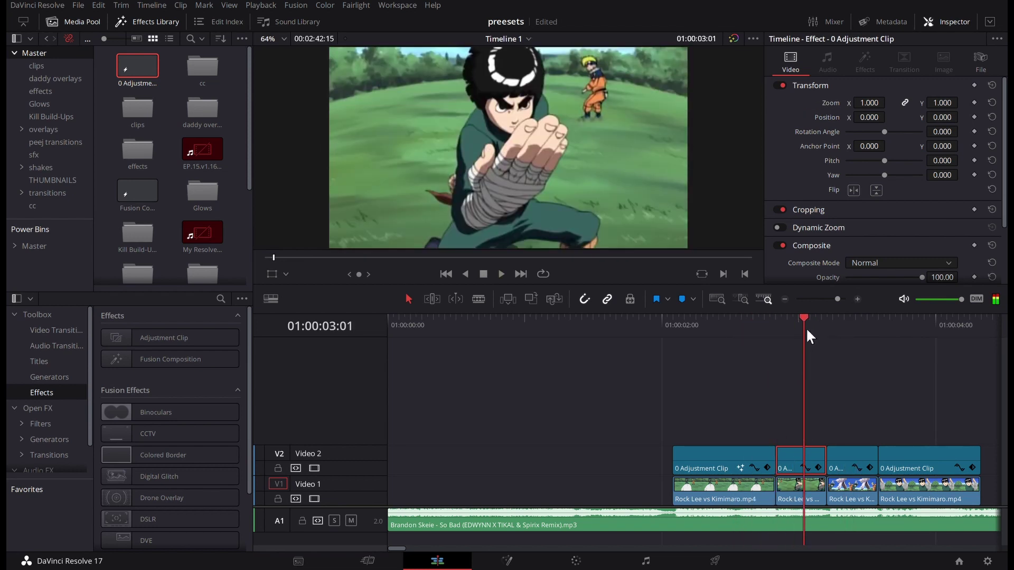
drag(807, 331, 669, 364)
key(space)
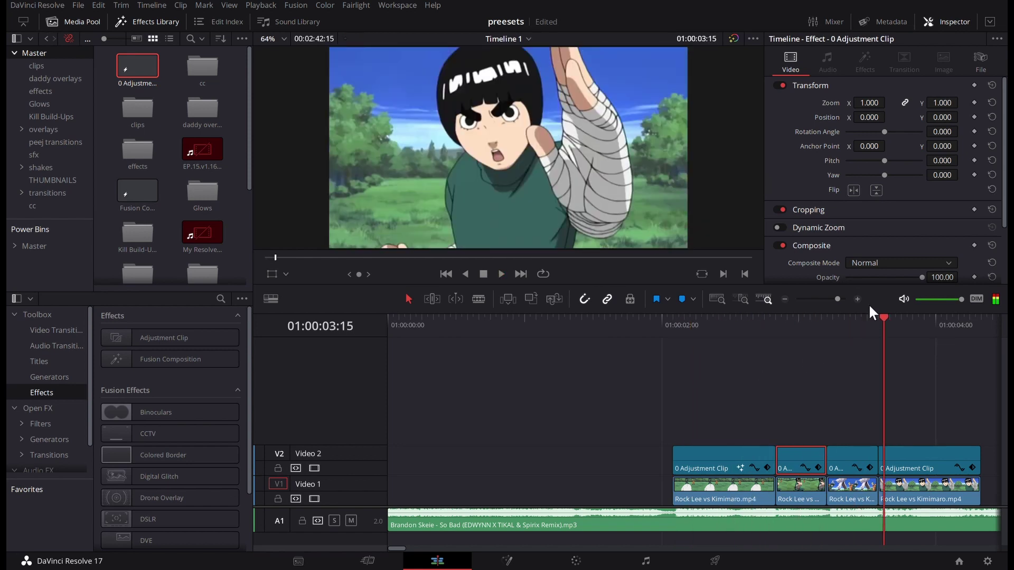
key(j)
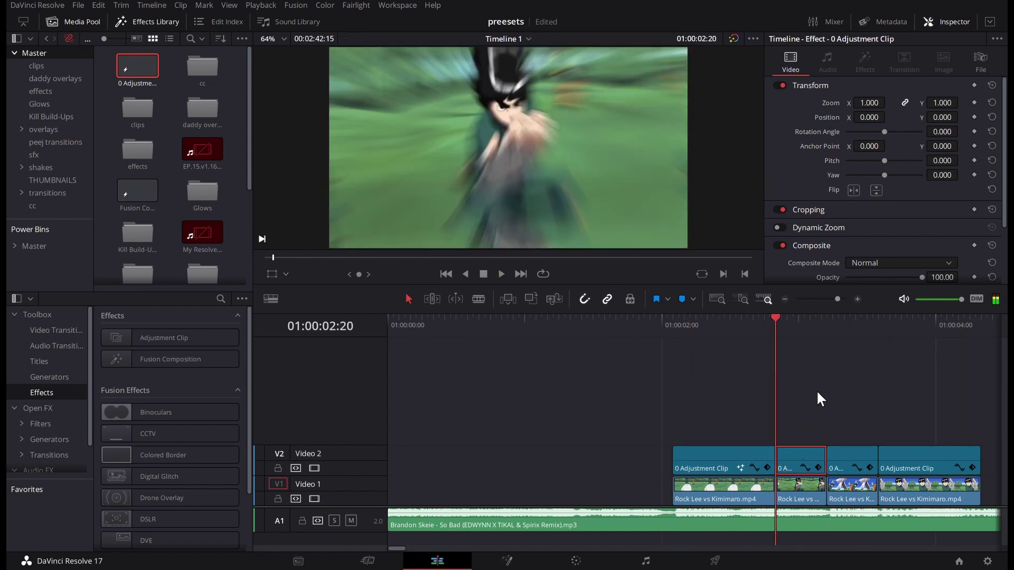
click(755, 357)
key(space)
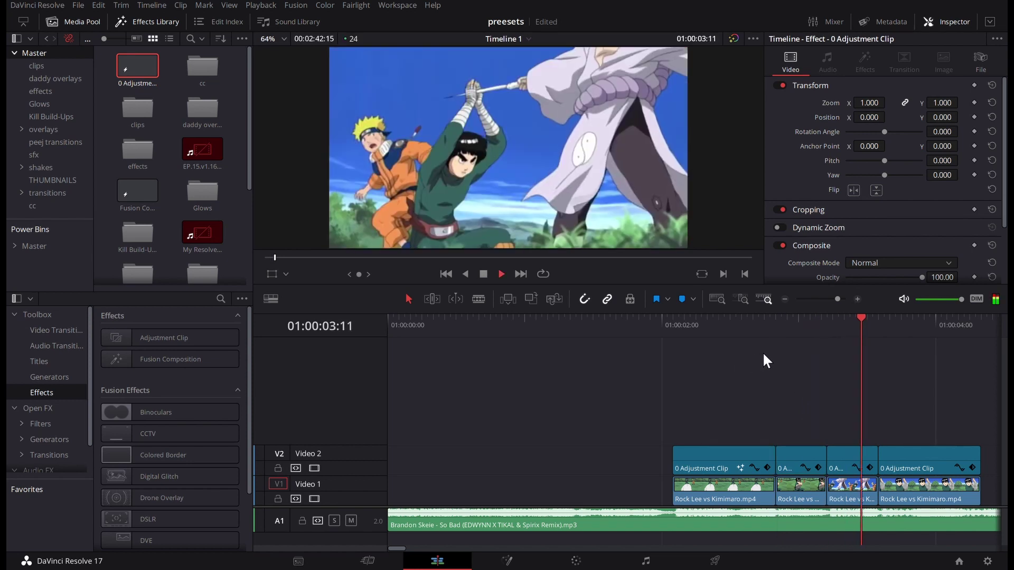
drag(808, 346, 791, 360)
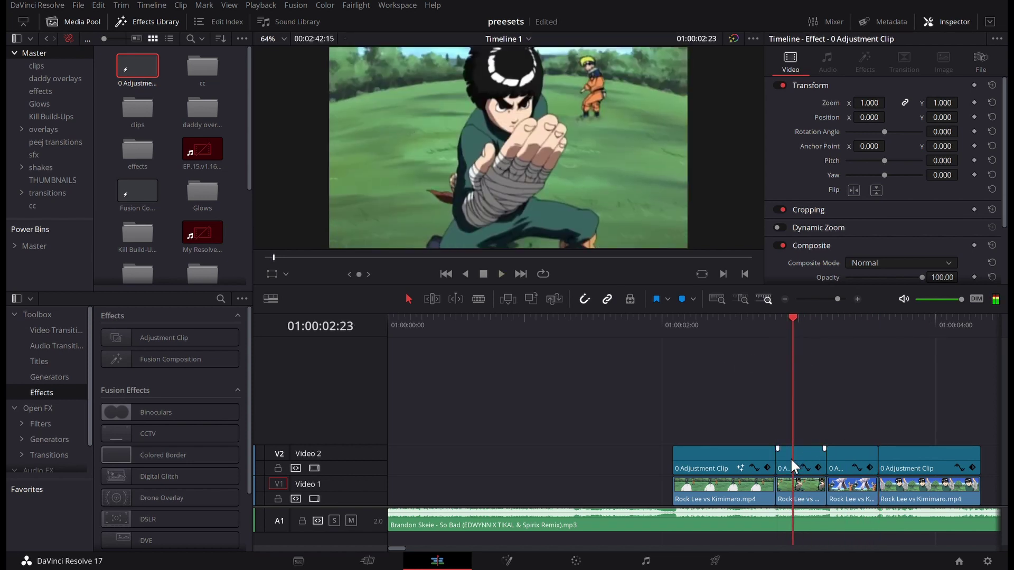
key(shift+5)
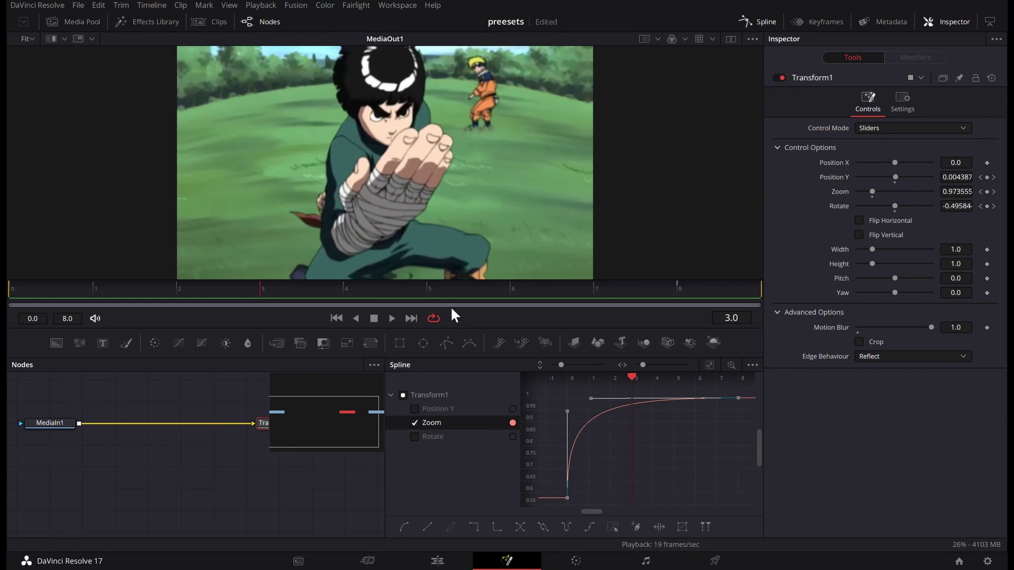
At frame 0, insert a Transform2 node between Transform1 and MediaOut1.
key(Home)
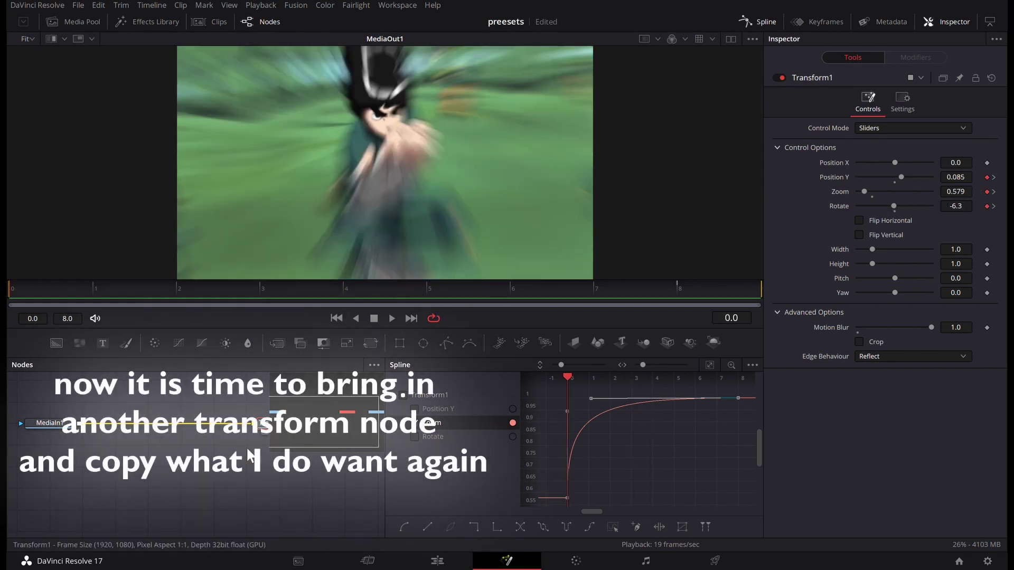
click(762, 23)
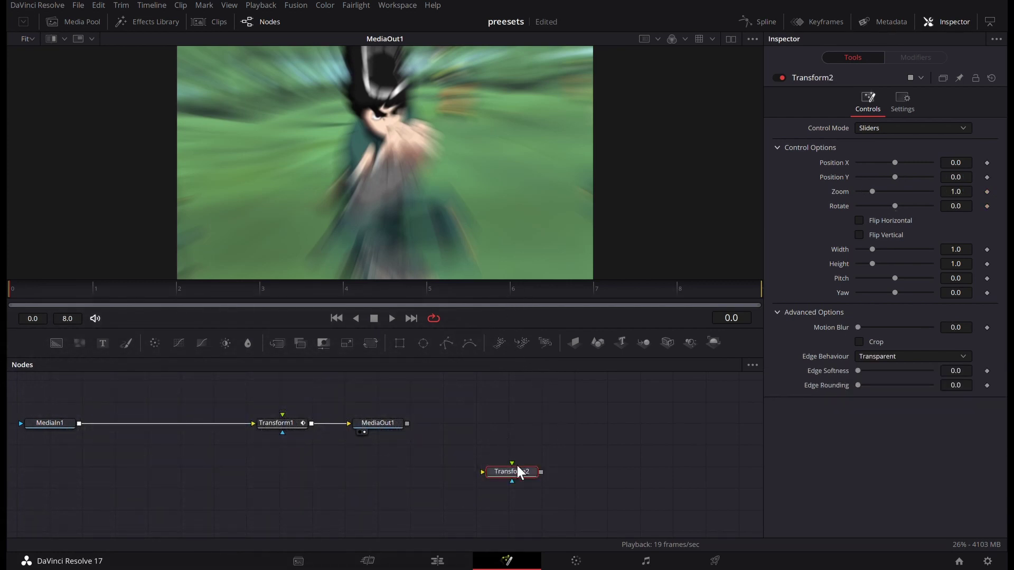
drag(367, 423, 702, 438)
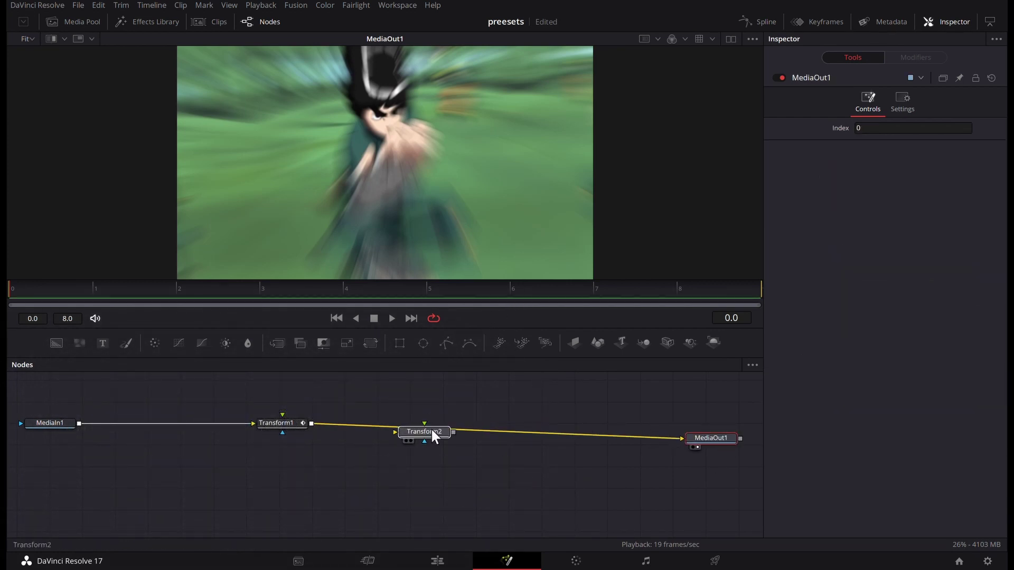
drag(395, 425, 394, 425)
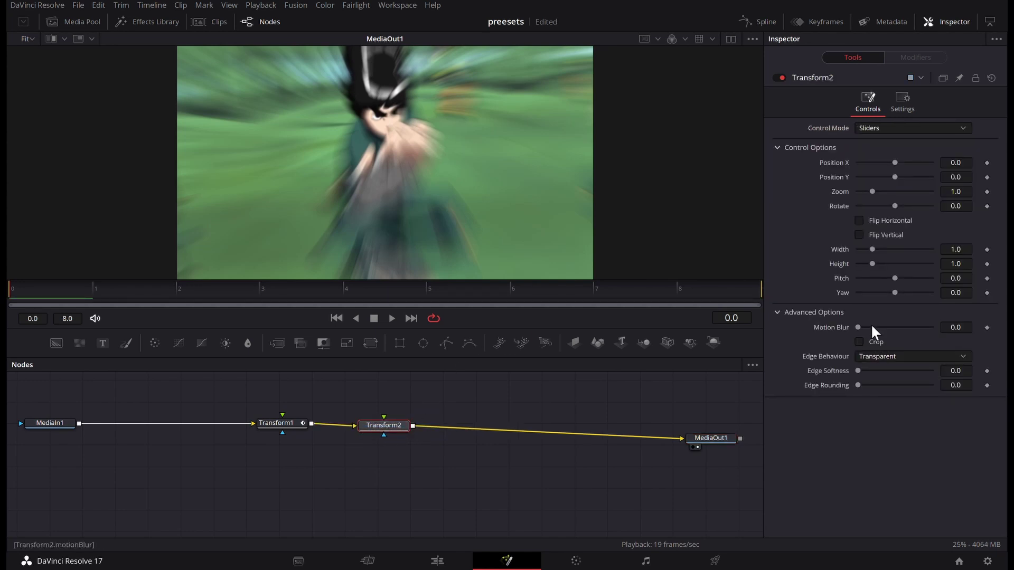
Give Transform2 motion blur 1.0 and starting keyframes on Position Y, Rotate and Zoom.
drag(858, 327, 931, 328)
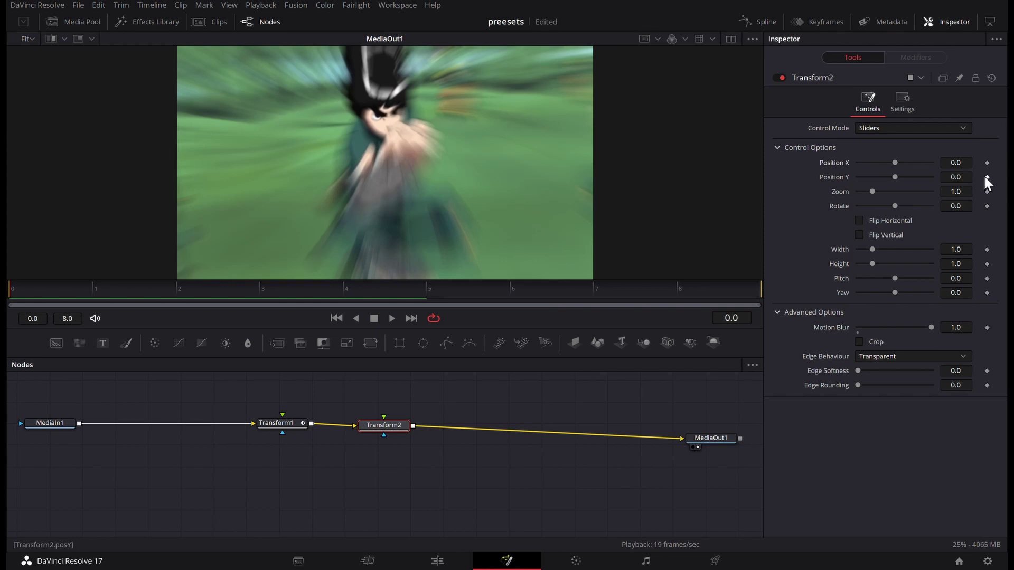
click(986, 176)
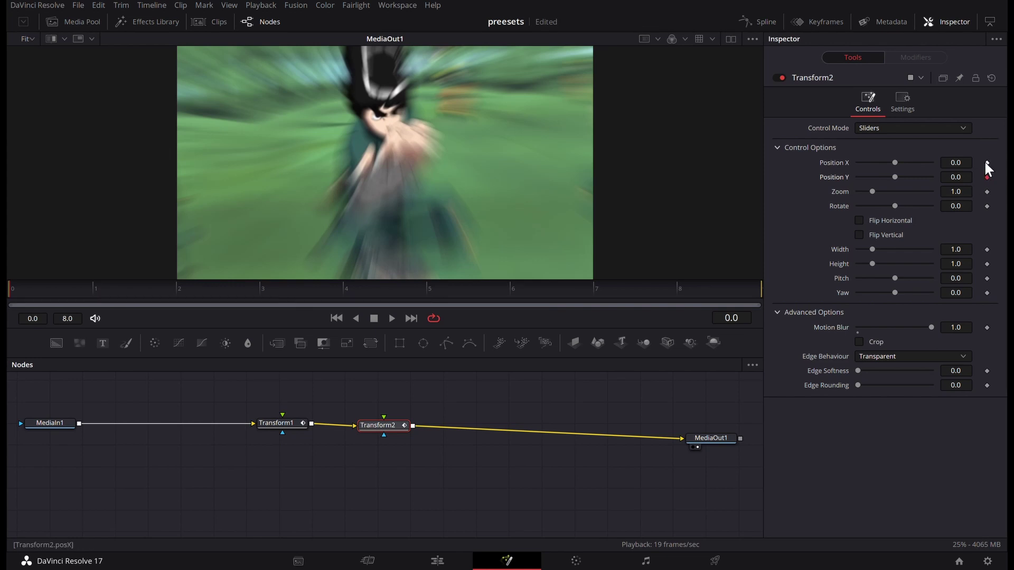
click(987, 206)
click(987, 191)
At the last frame, key Transform2's Rotate and Zoom, shift the image right and up, and tilt it slightly.
key(End)
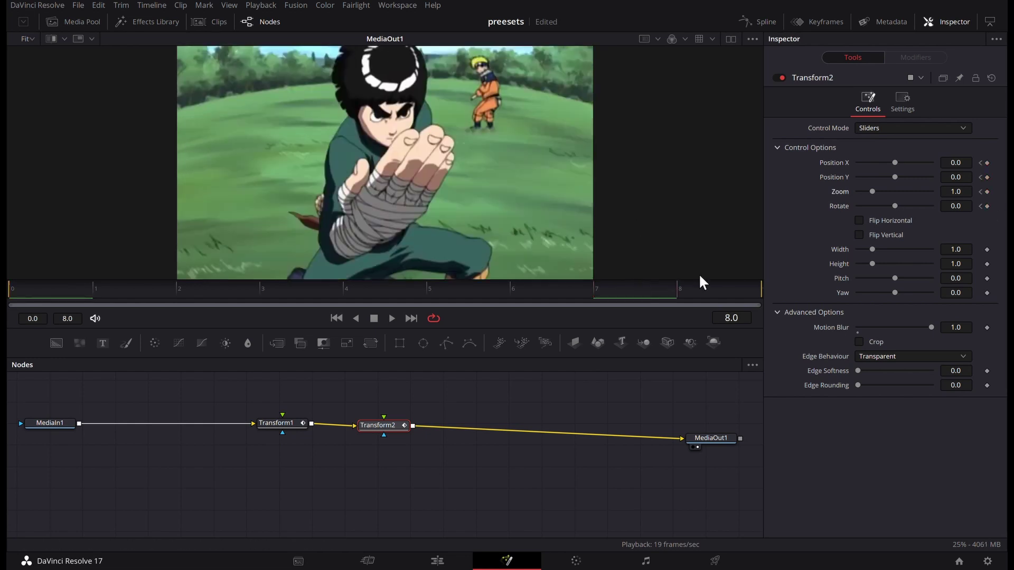
click(985, 206)
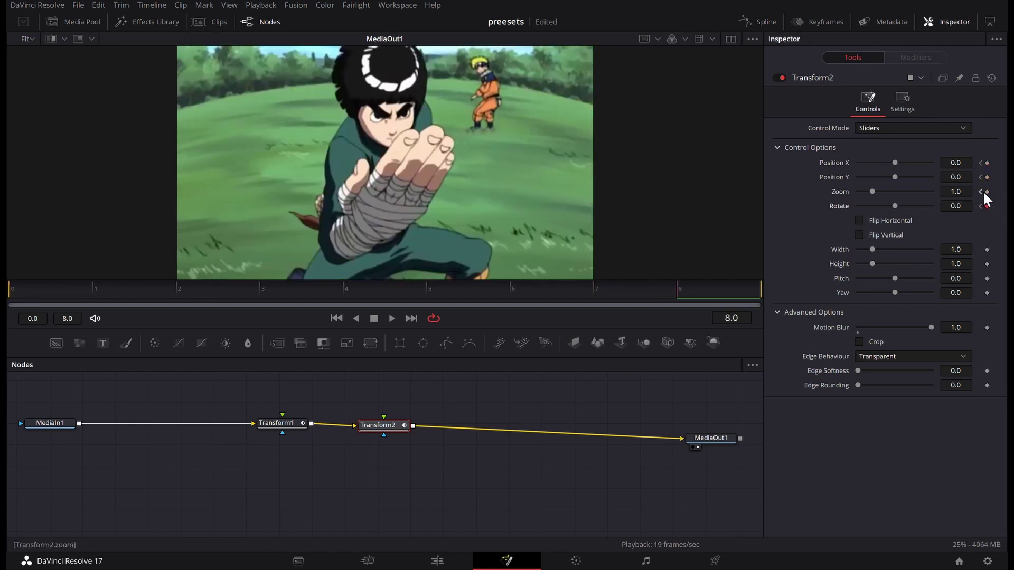
click(986, 192)
mouse_move(967, 168)
mouse_down()
mouse_move(938, 173)
mouse_move(974, 171)
mouse_move(971, 184)
mouse_move(972, 170)
mouse_up()
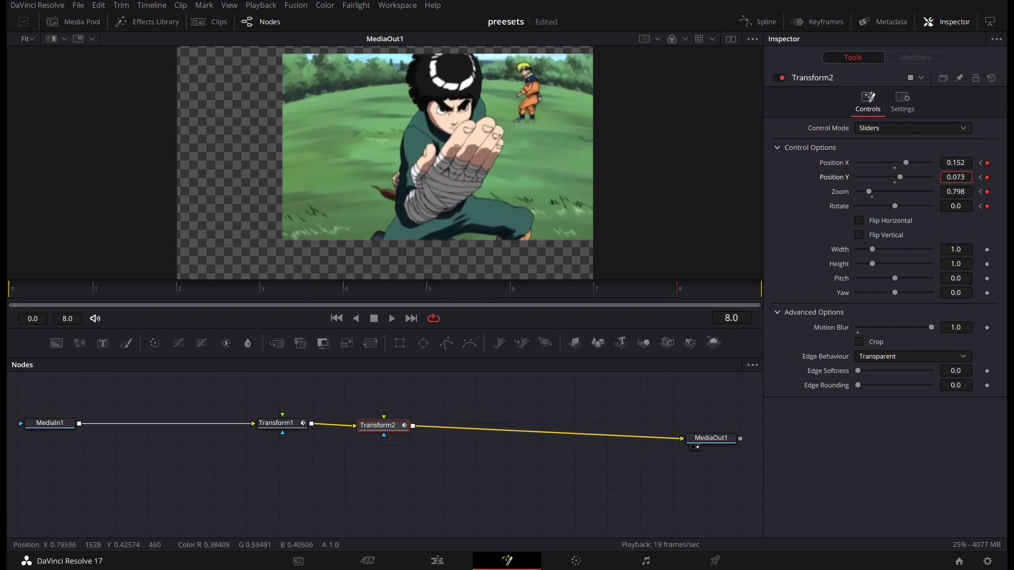
mouse_move(956, 177)
mouse_down()
mouse_move(968, 227)
mouse_move(978, 181)
mouse_move(967, 178)
mouse_move(964, 158)
mouse_up()
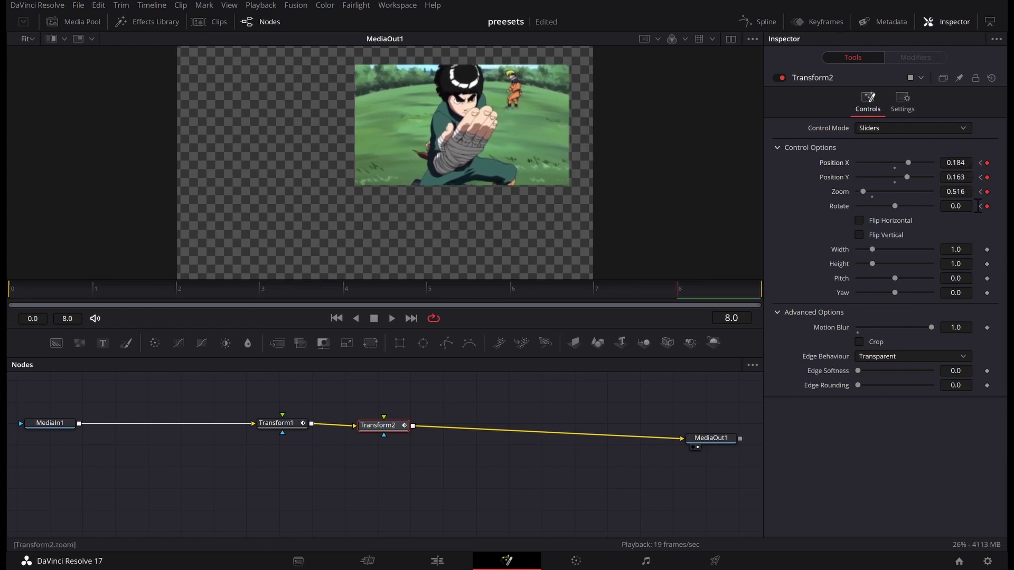
drag(956, 206, 962, 205)
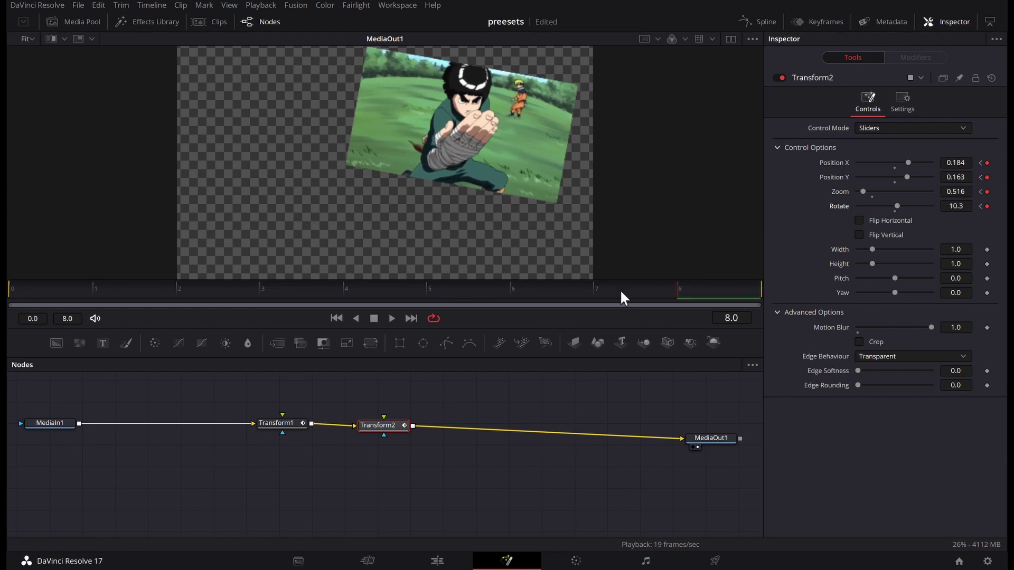
mouse_move(623, 299)
mouse_down()
mouse_move(8, 359)
mouse_move(717, 331)
mouse_up()
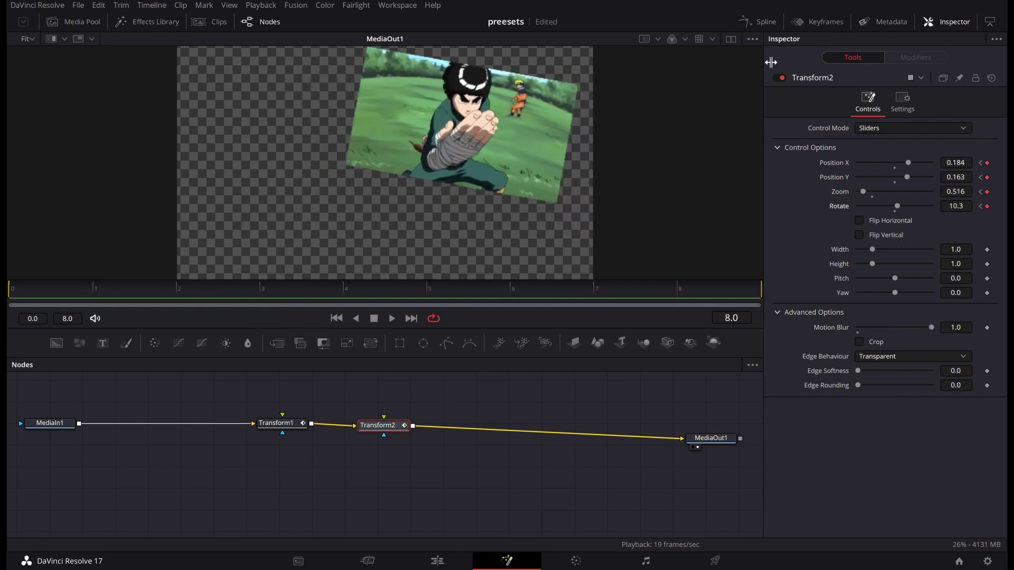
Save, set Transform2's edges to Reflect, and enter Zoom 0.523 and a new Rotate value.
key(ctrl+s)
click(876, 391)
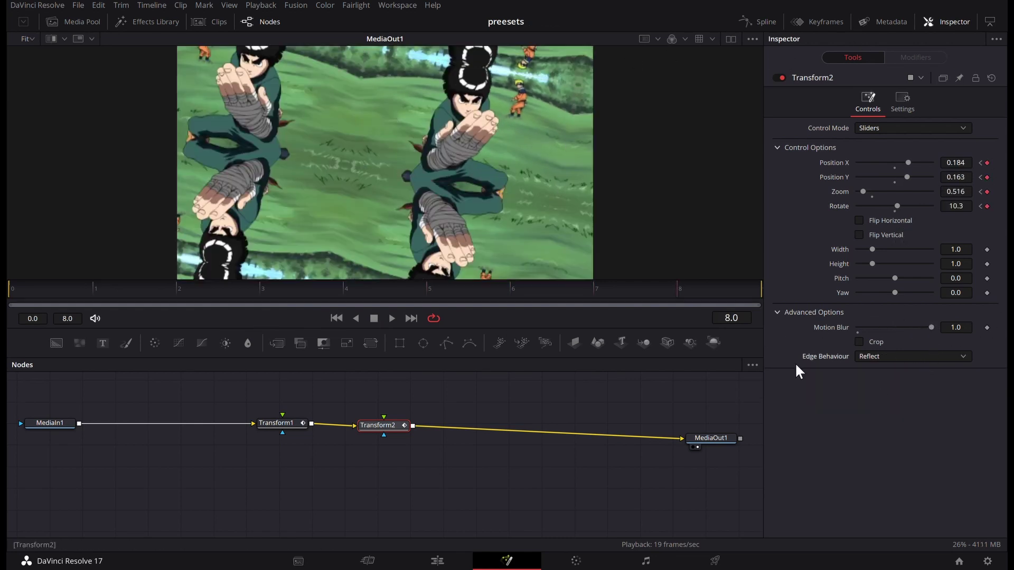
click(956, 192)
text(0.513)
key(Return)
text(0.523)
key(Return)
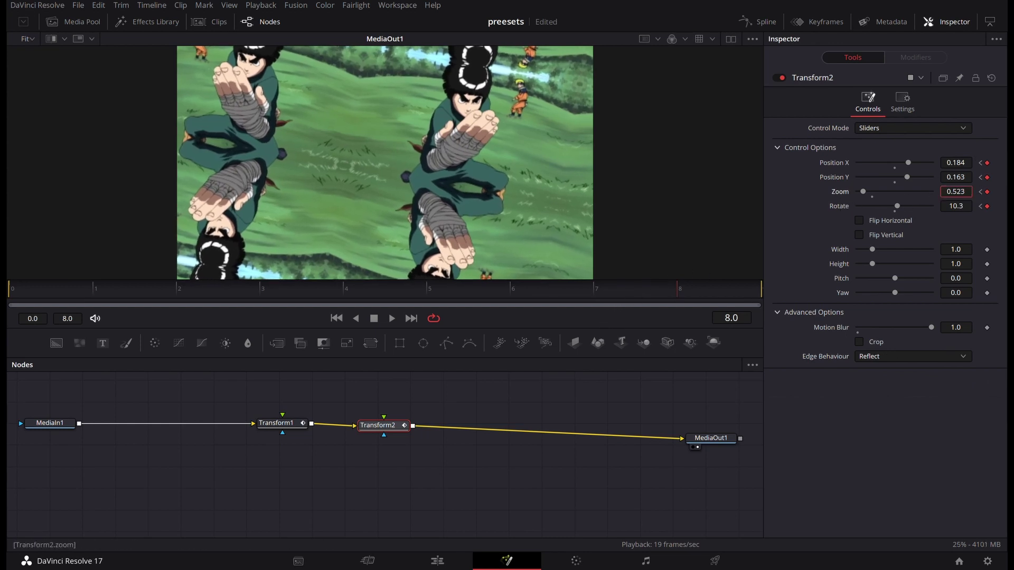
click(955, 206)
text(2.5)
key(Return)
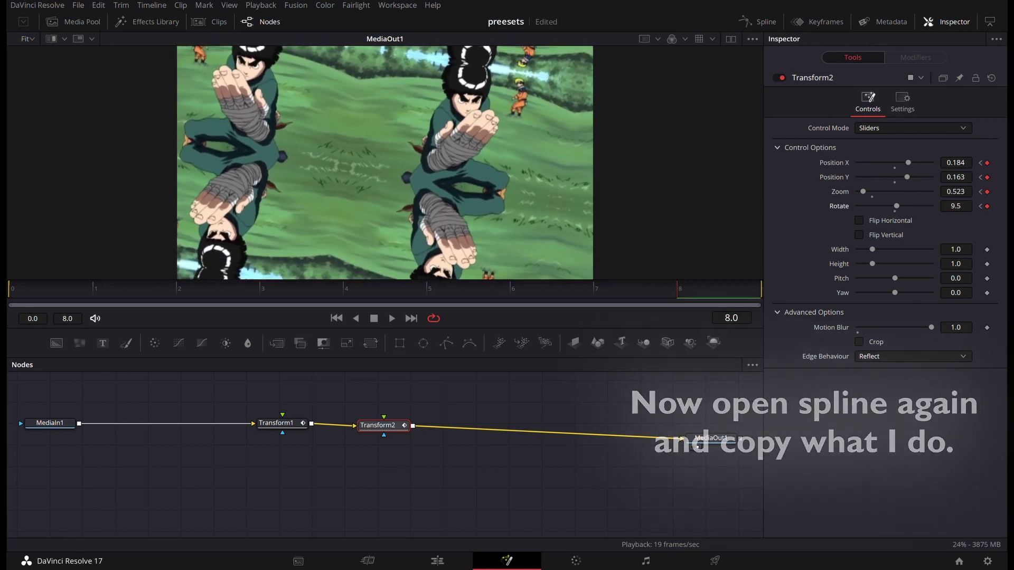
Isolate Transform2's Zoom curve in the spline editor and adjust its end keyframe tail.
click(763, 24)
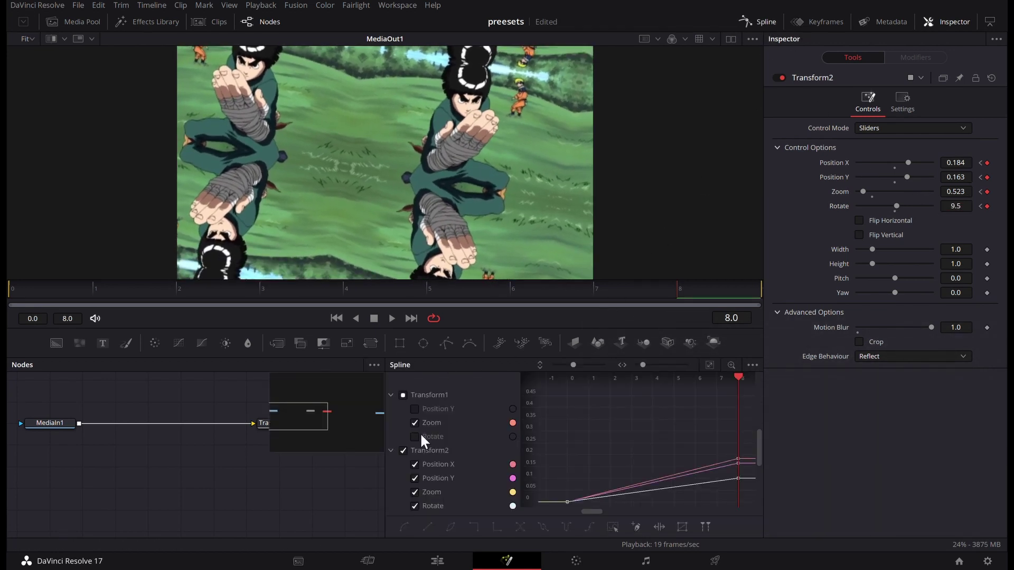
click(414, 463)
click(414, 479)
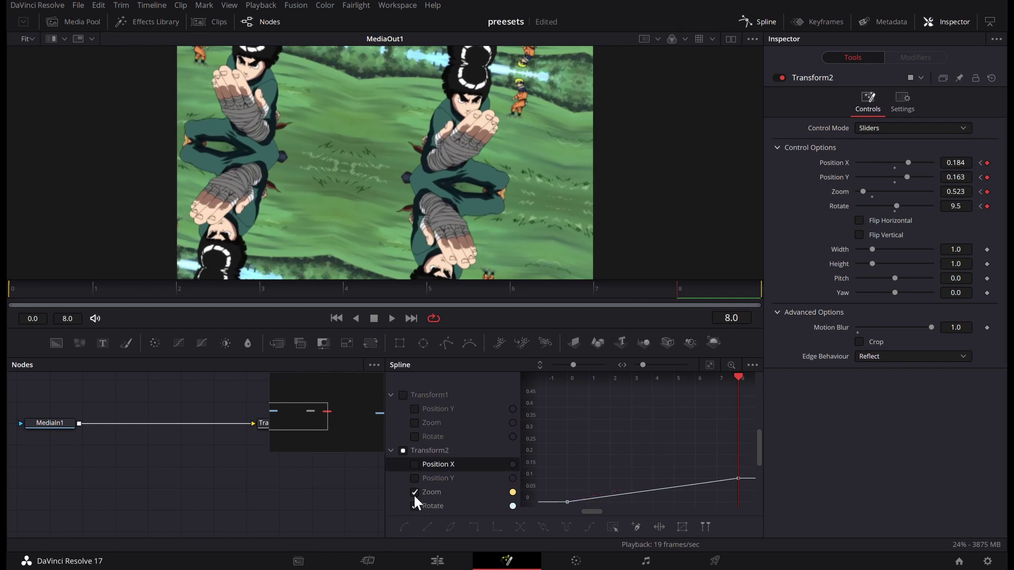
click(414, 506)
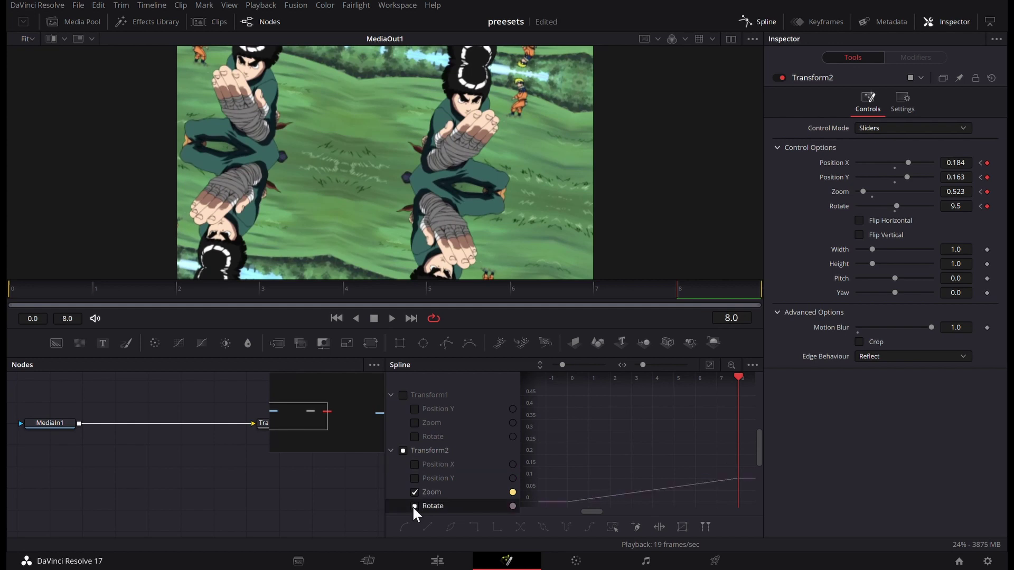
click(710, 365)
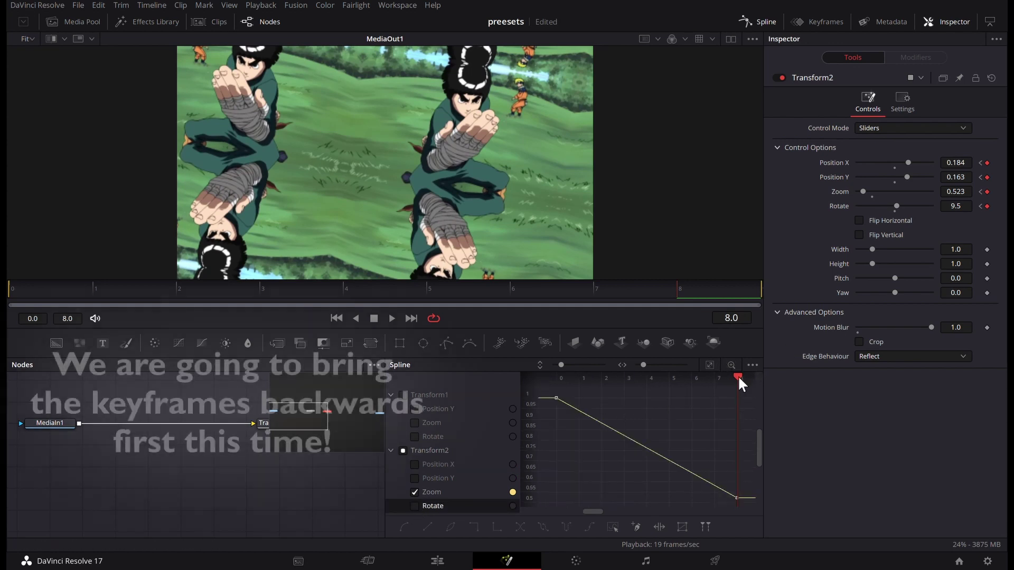
drag(737, 376, 694, 378)
click(737, 497)
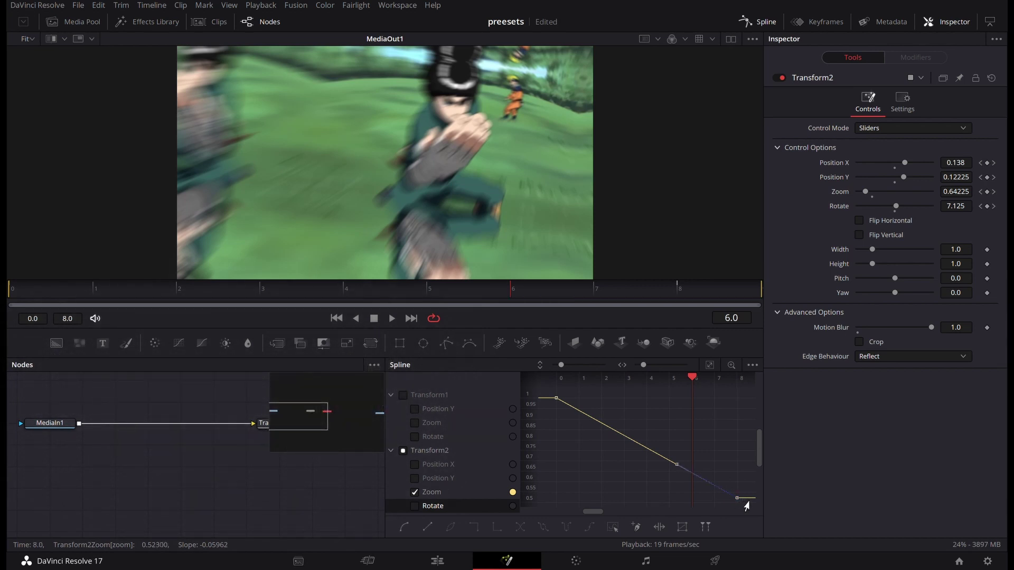
mouse_move(735, 465)
mouse_down()
mouse_move(609, 471)
mouse_move(599, 436)
mouse_up()
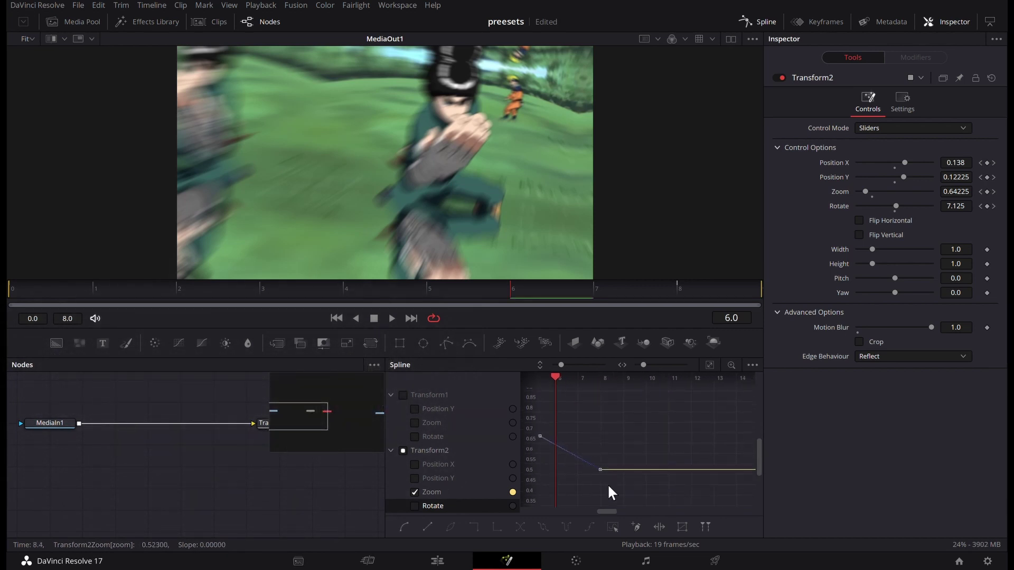
drag(617, 473, 675, 471)
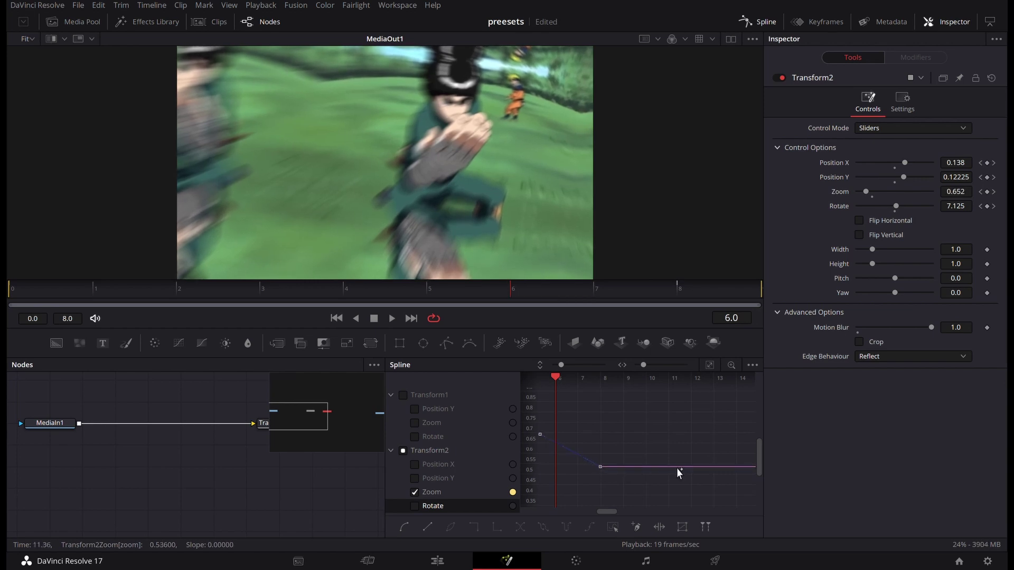
Reshape the Zoom curve to hold near 1.0 then plunge to 0.523 at frame 8, and save.
click(993, 192)
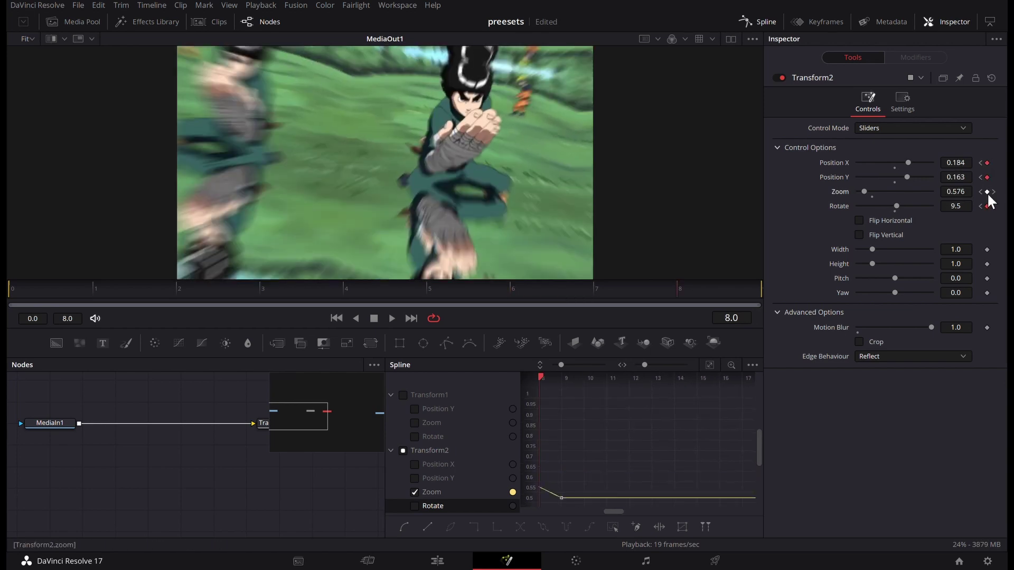
click(710, 366)
click(616, 432)
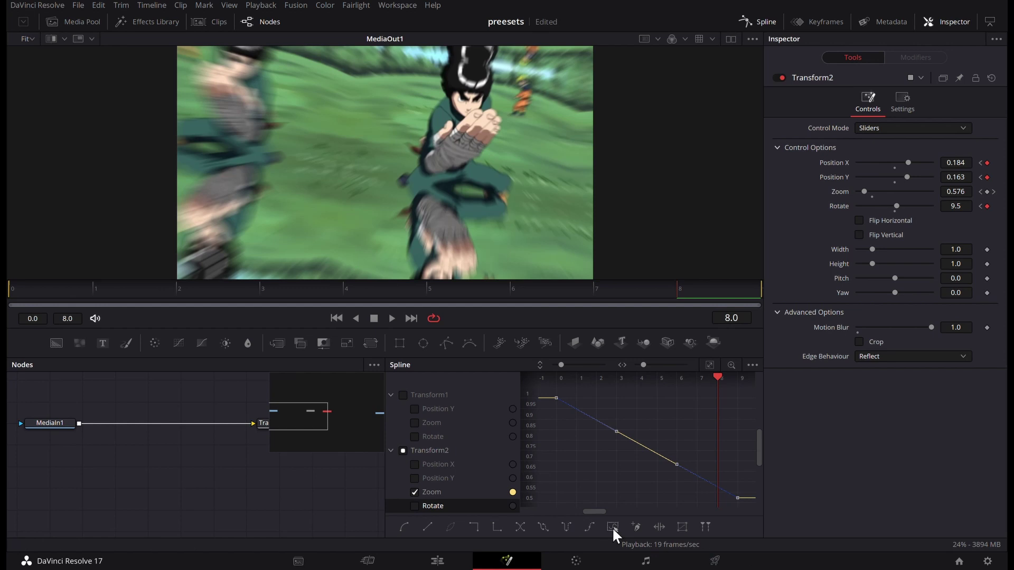
key(ctrl+z)
mouse_move(616, 398)
mouse_down()
mouse_move(556, 470)
mouse_move(702, 403)
mouse_up()
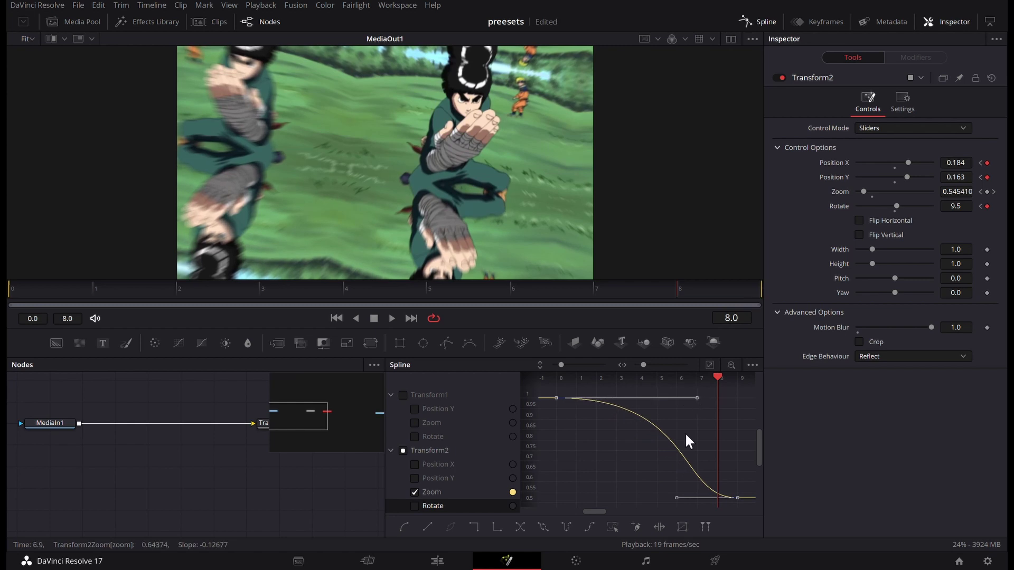
drag(677, 498, 749, 419)
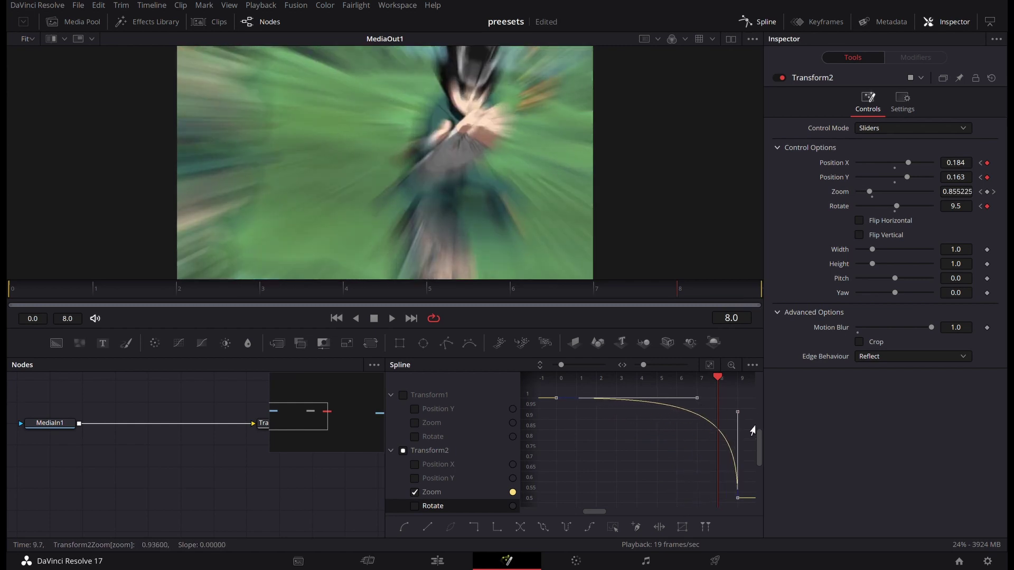
drag(696, 400, 715, 399)
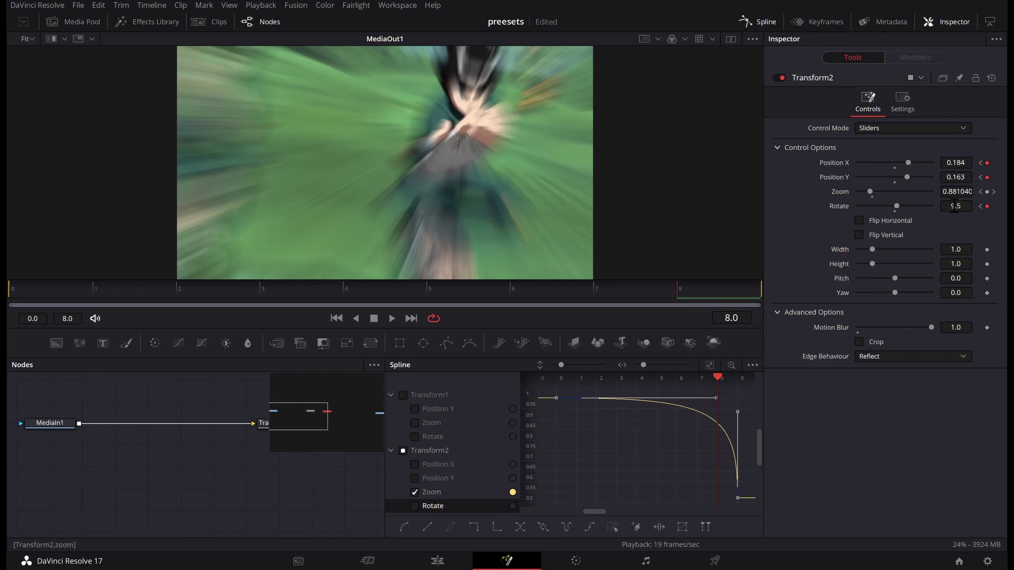
key(ctrl+s)
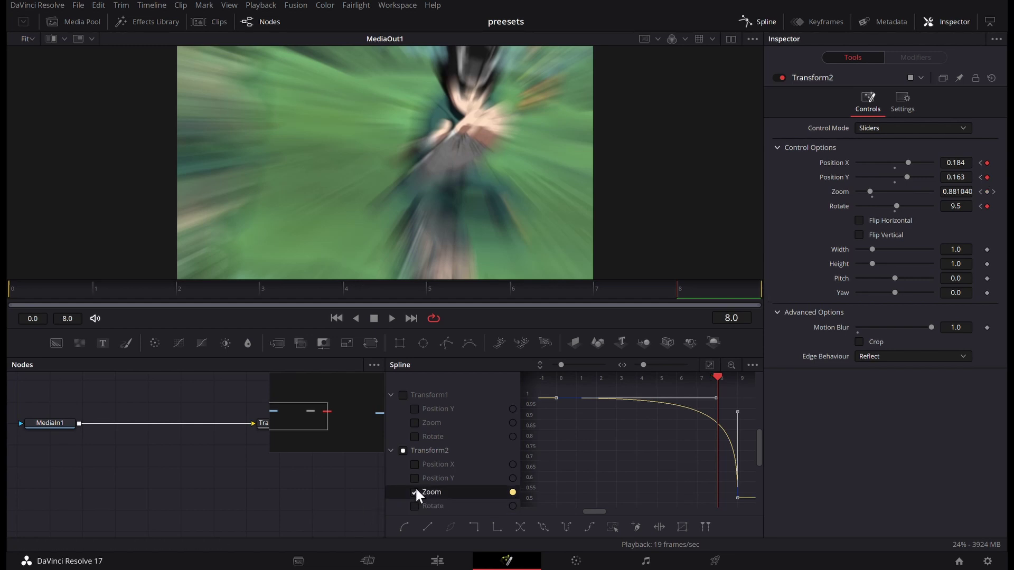
At frame 9, add Transform2 keyframes for Position Y, Position X and Rotate.
click(412, 490)
click(418, 479)
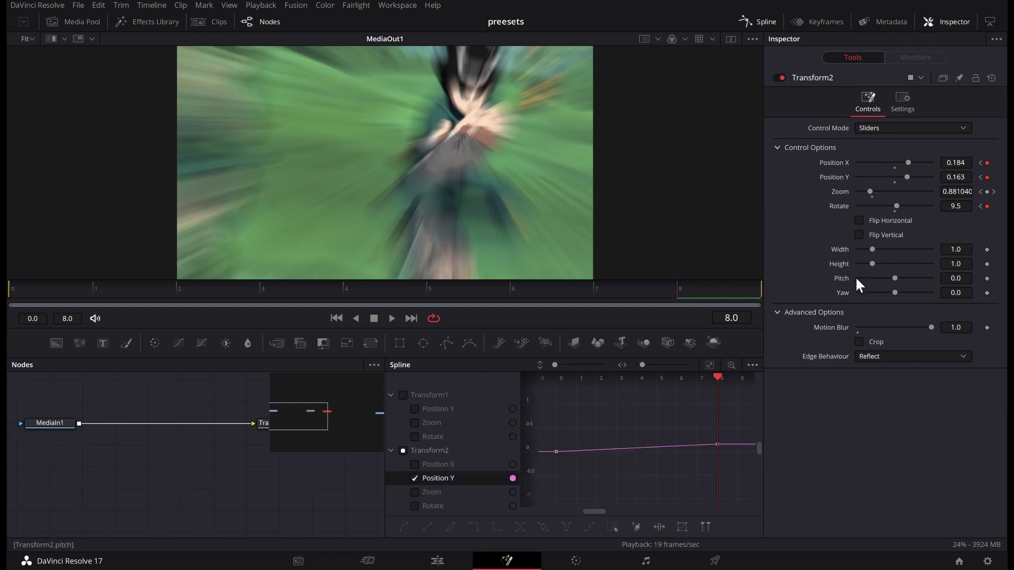
key(Right)
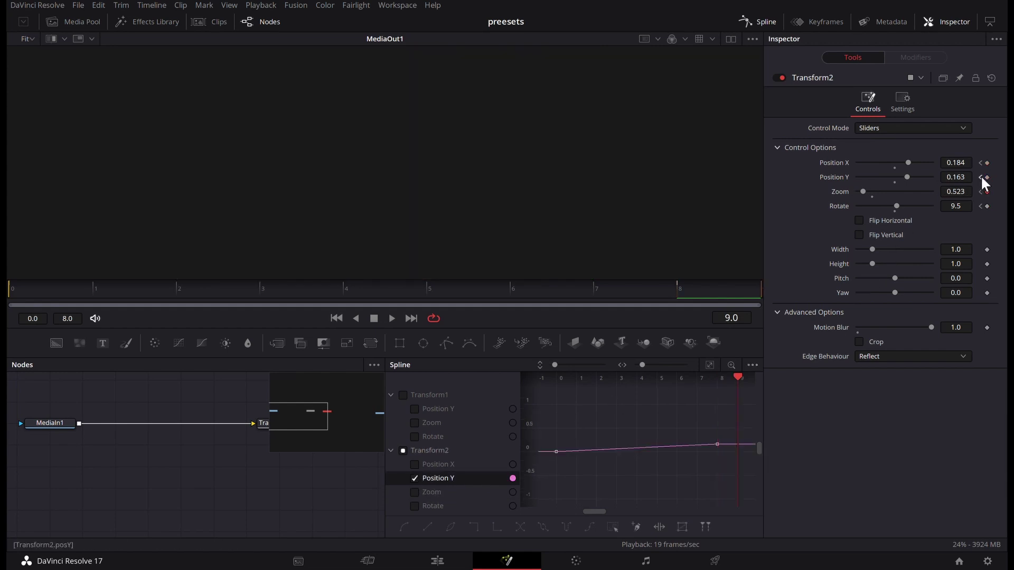
click(987, 177)
click(986, 163)
click(985, 206)
Delete Transform2's Position X and Position Y keyframes at frame 8.
click(979, 205)
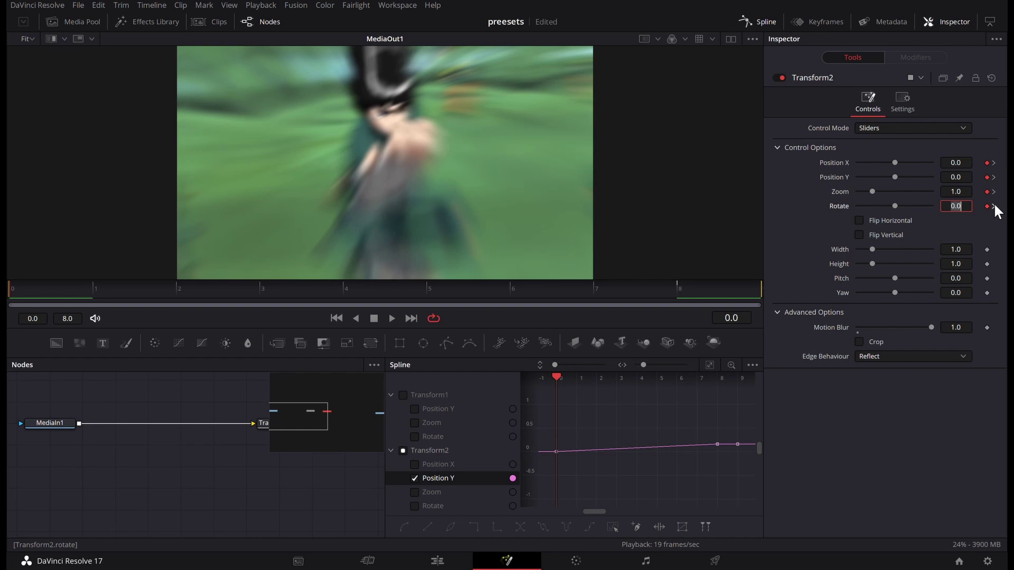
click(993, 206)
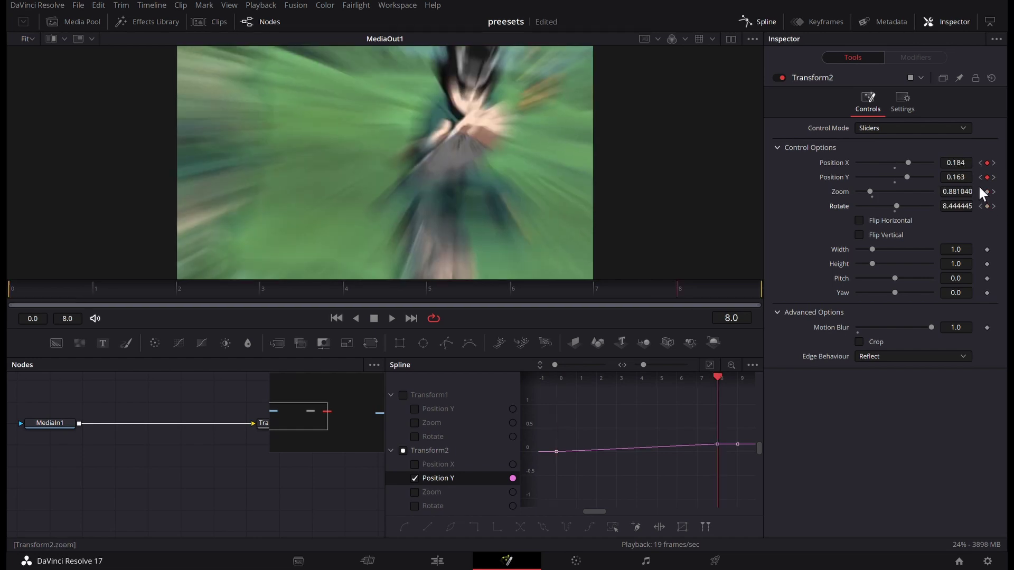
click(987, 177)
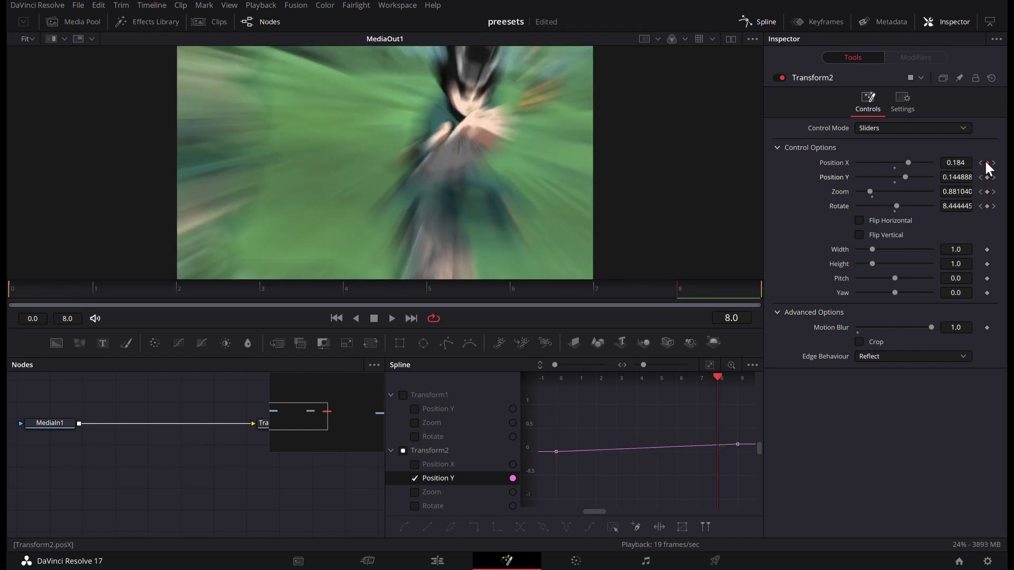
click(986, 163)
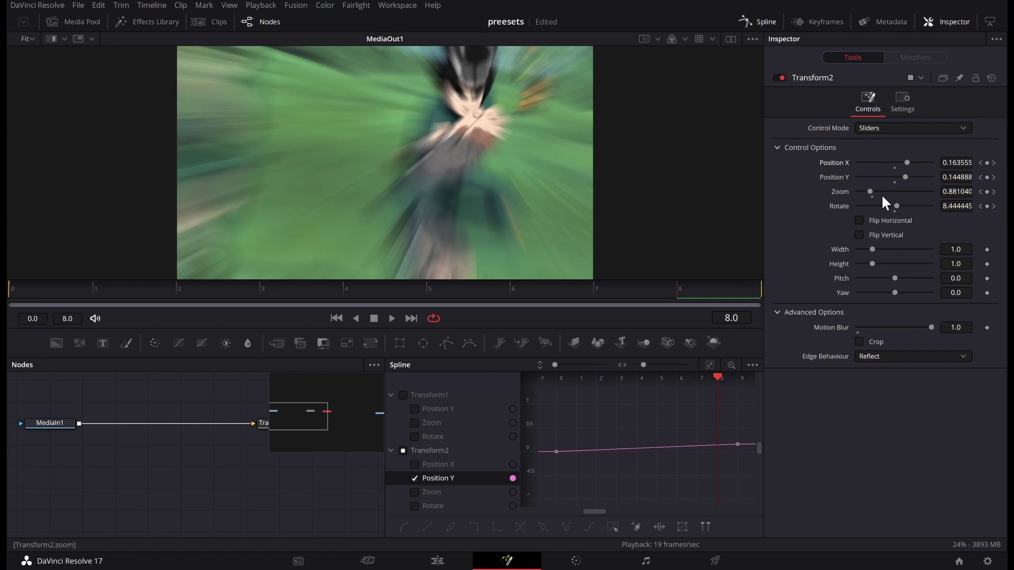
Smooth Transform2's Position Y keyframes so it stays near 0, then rises steeply into frame 9.
click(711, 366)
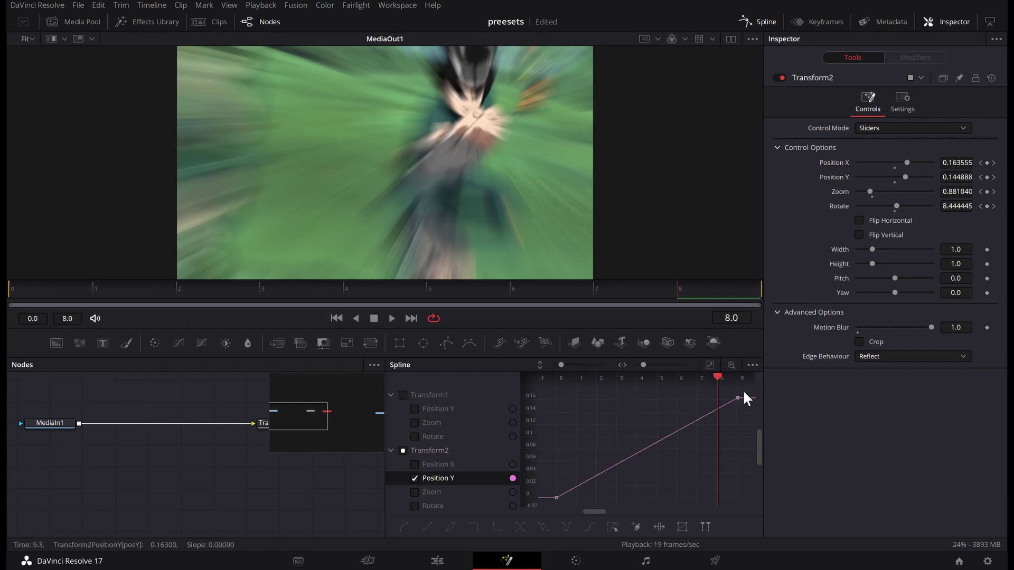
drag(745, 390, 530, 512)
key(shift+s)
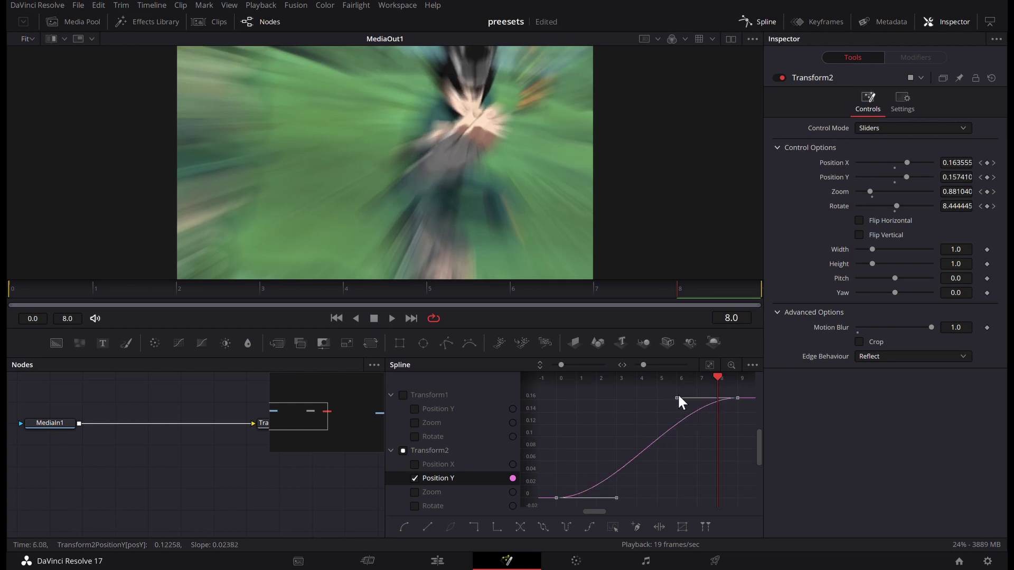
mouse_move(675, 398)
mouse_down()
mouse_move(746, 488)
mouse_move(737, 486)
mouse_up()
drag(616, 498, 718, 500)
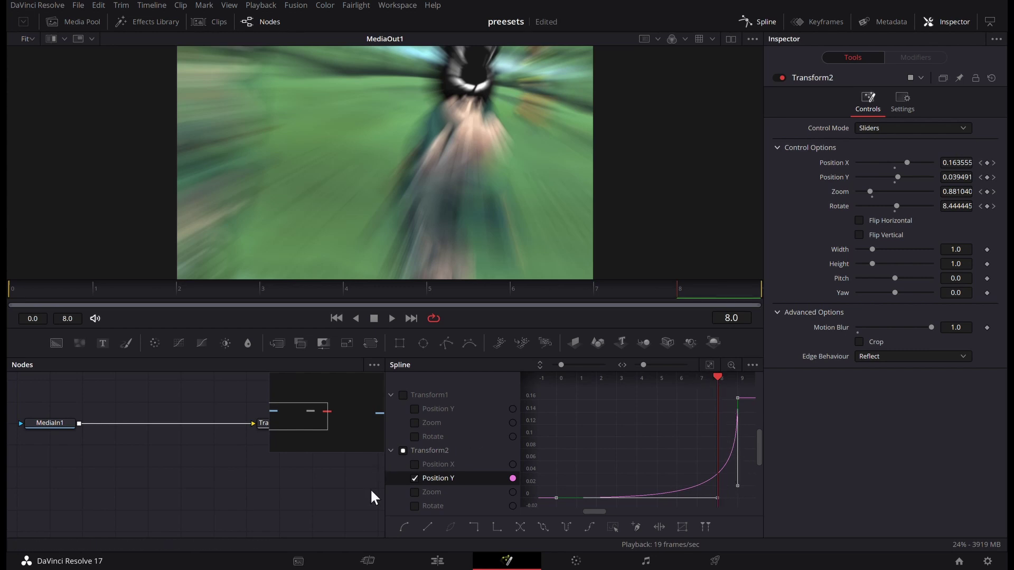
Smooth Transform2's Rotate keyframes so it stays near 0, then spikes steeply into frame 9.
click(414, 505)
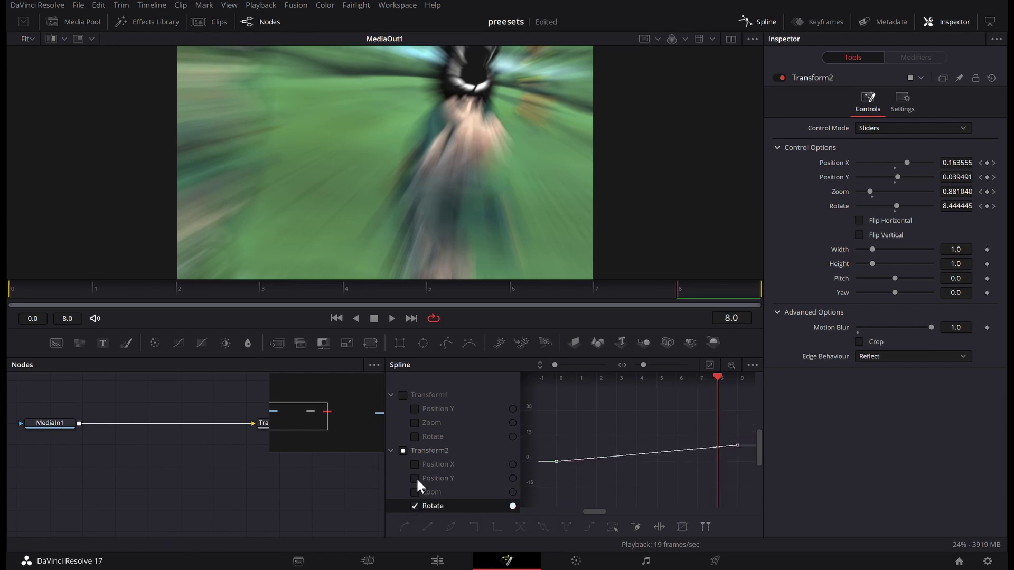
click(710, 364)
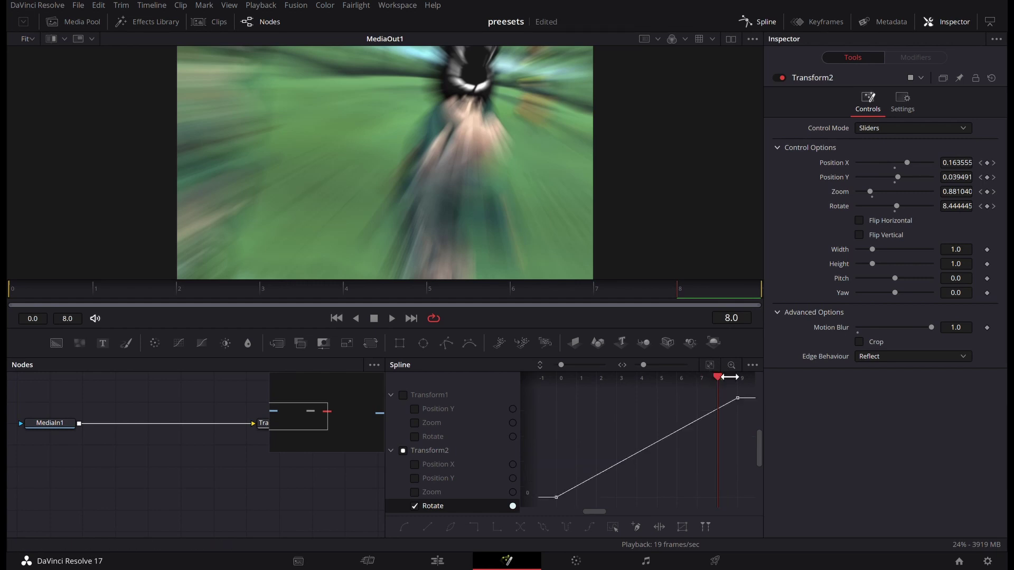
click(681, 428)
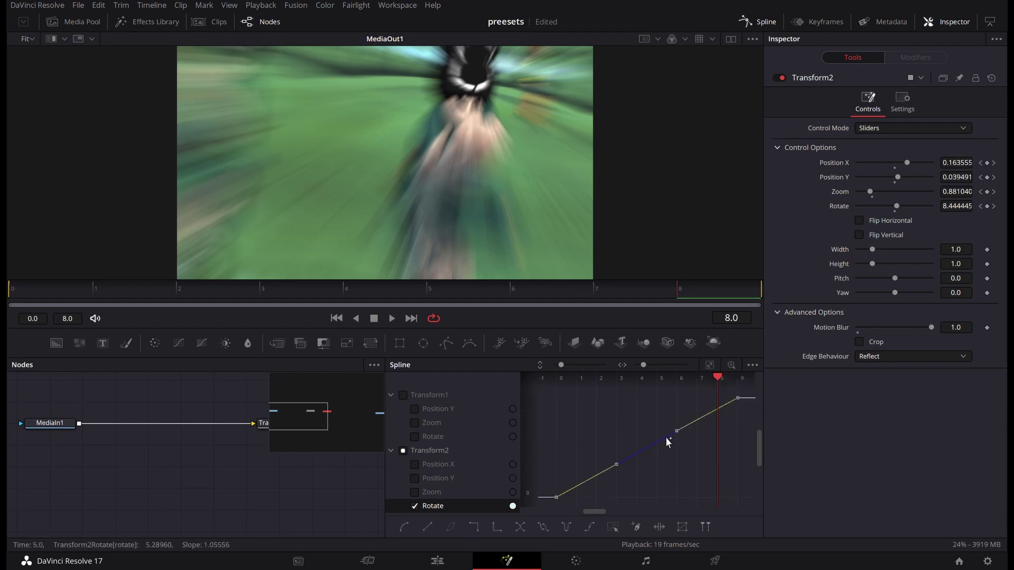
key(s)
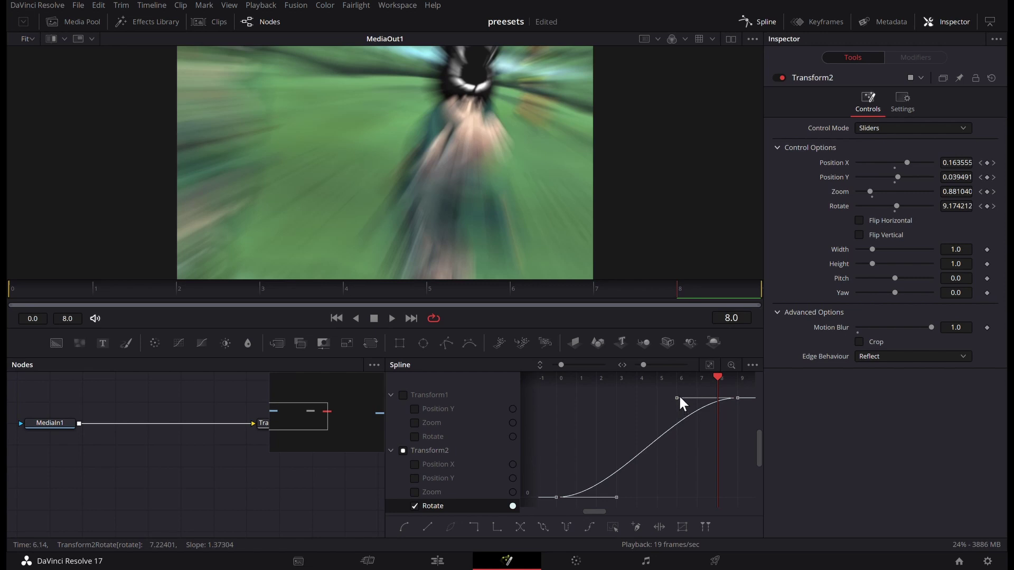
drag(742, 390, 549, 505)
drag(677, 399, 731, 486)
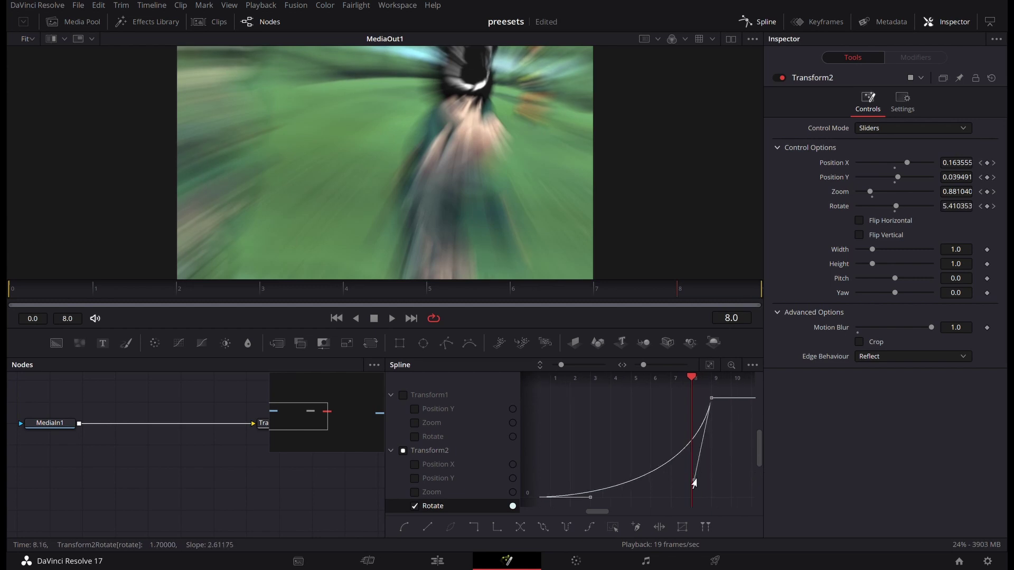
drag(594, 500, 696, 498)
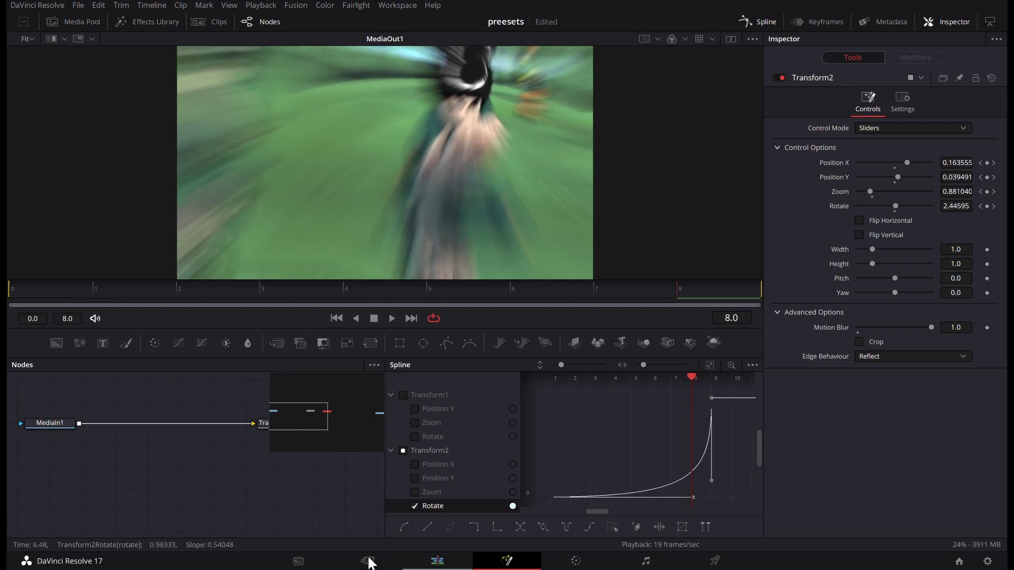
Ease Transform2's Position X curve to start flat and shoot up into frame 9.
click(415, 505)
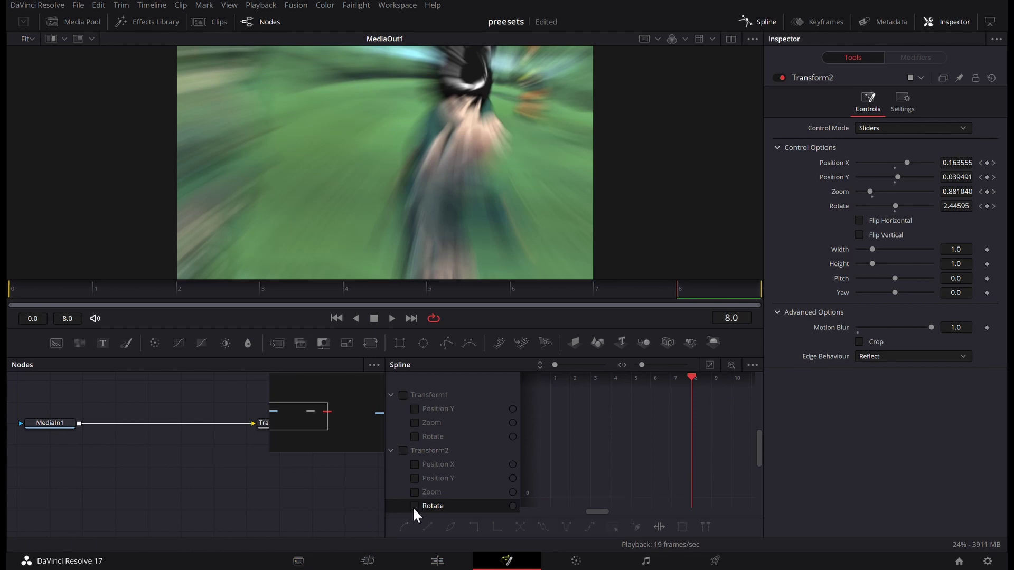
click(415, 464)
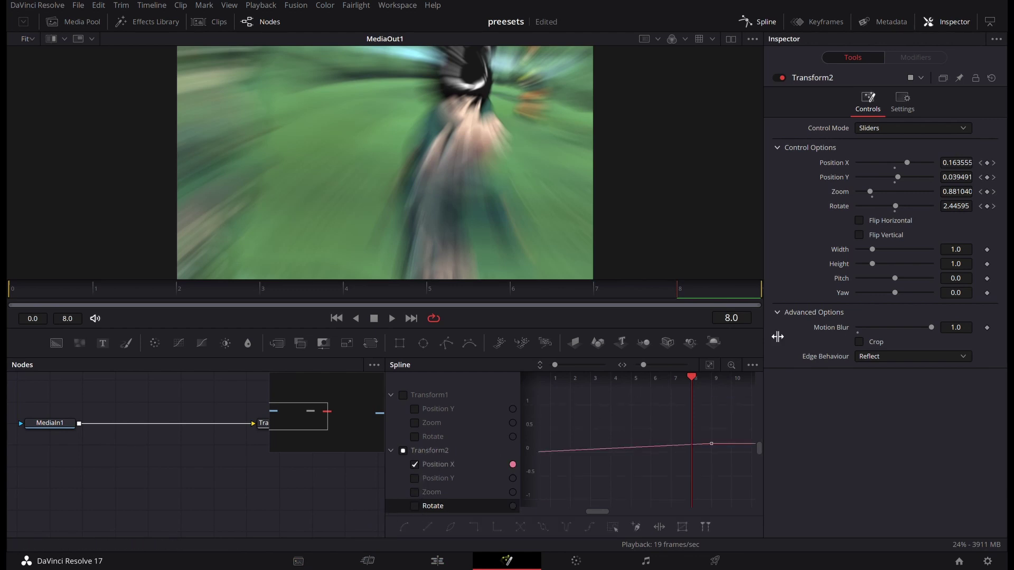
click(711, 365)
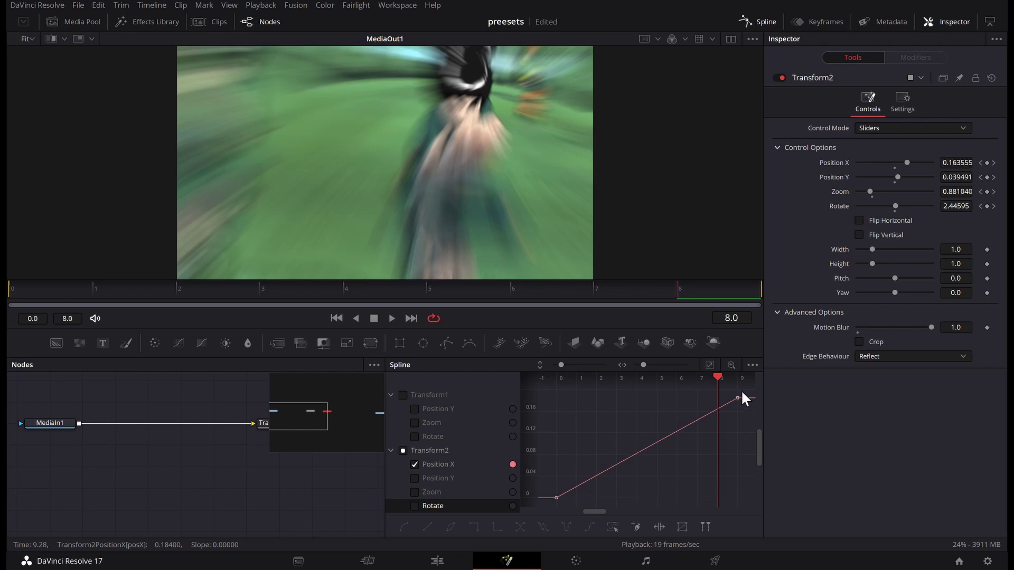
key(s)
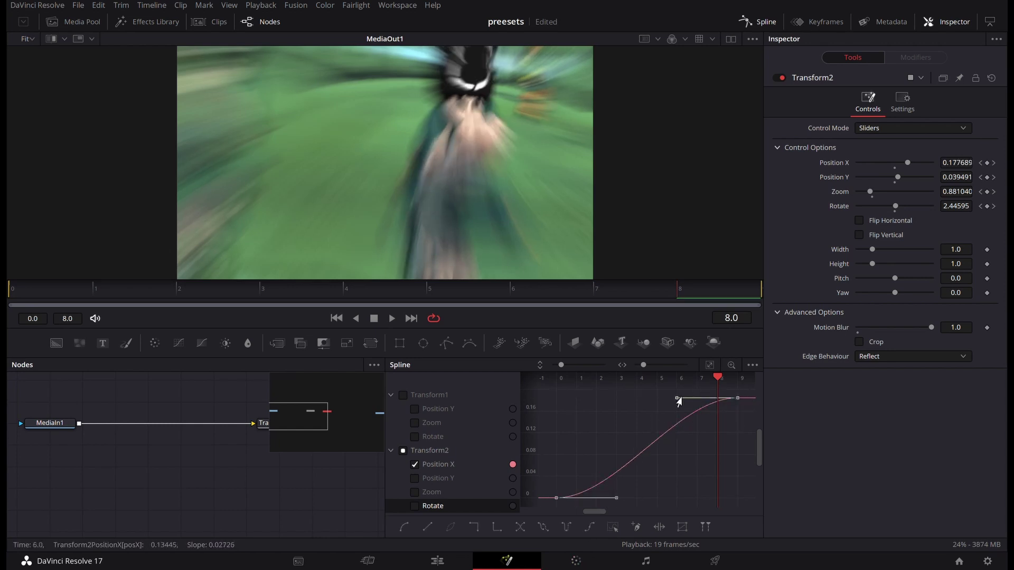
drag(676, 405, 737, 474)
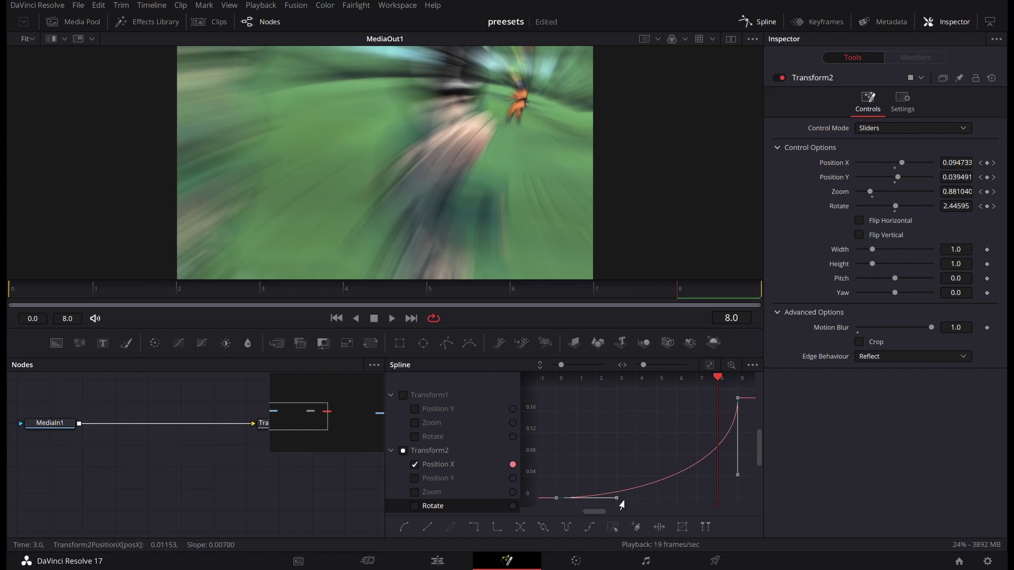
drag(616, 498, 718, 499)
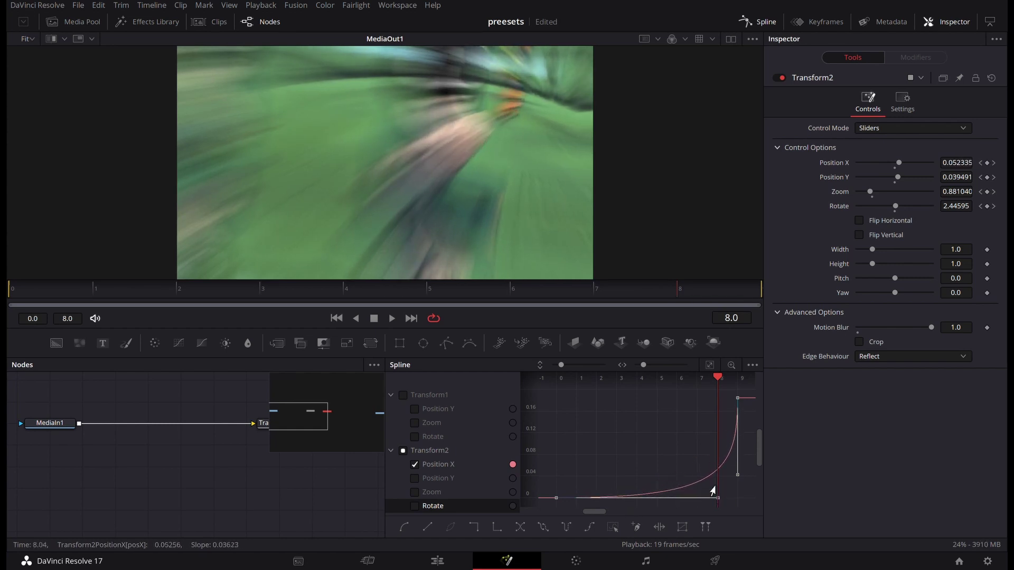
Preview the eased Transform2 motion and return the playhead to frame 0.
key(space)
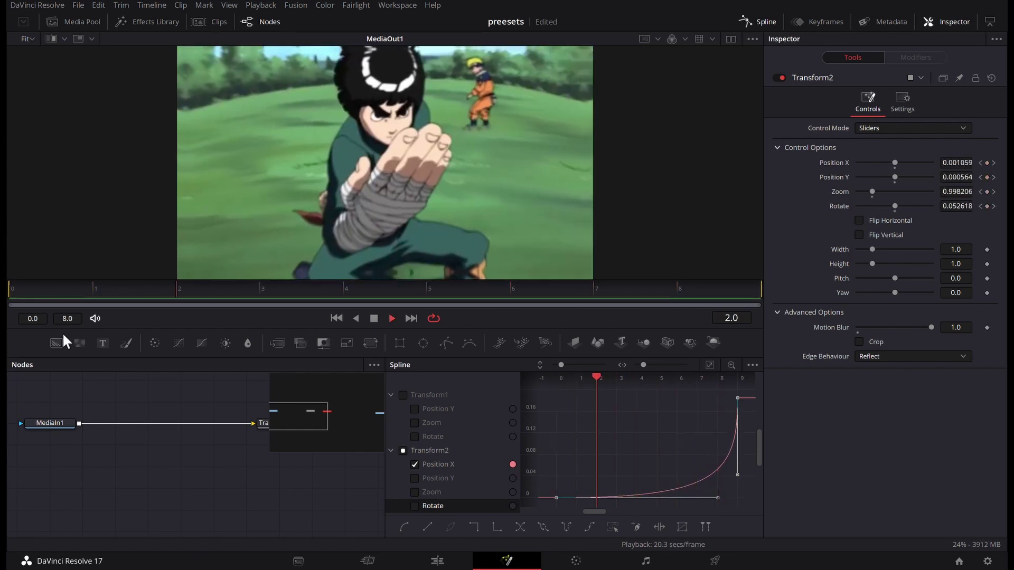
key(space)
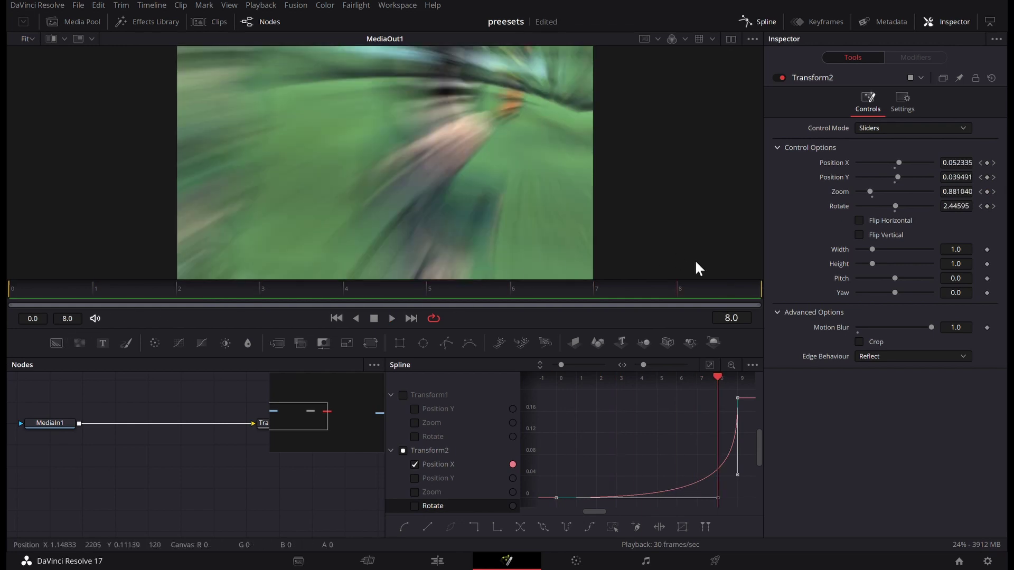
drag(717, 378, 550, 422)
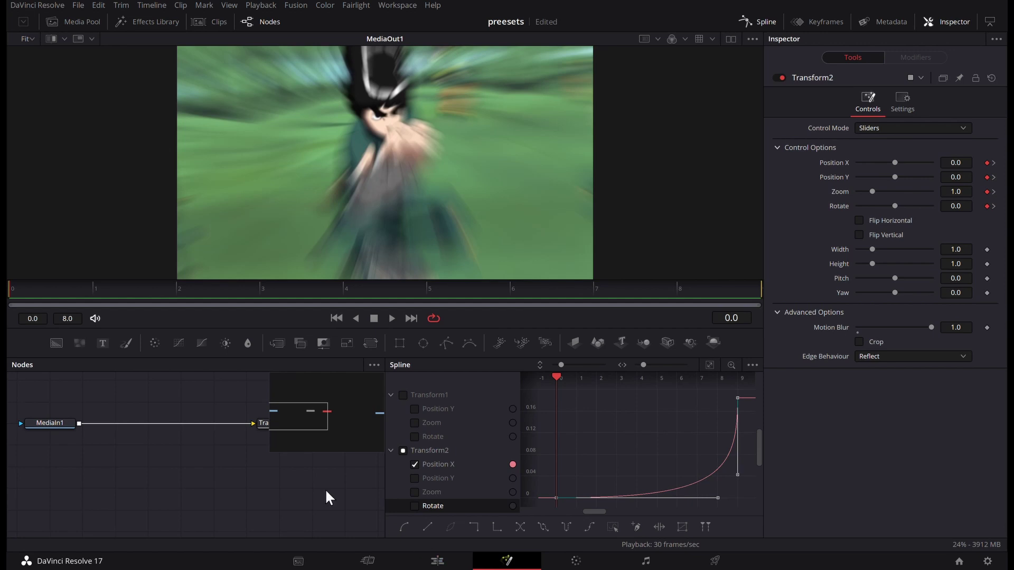
Insert a Dent node between Transform2 and MediaOut1 with Size 1.43 and Strength 0.
click(750, 18)
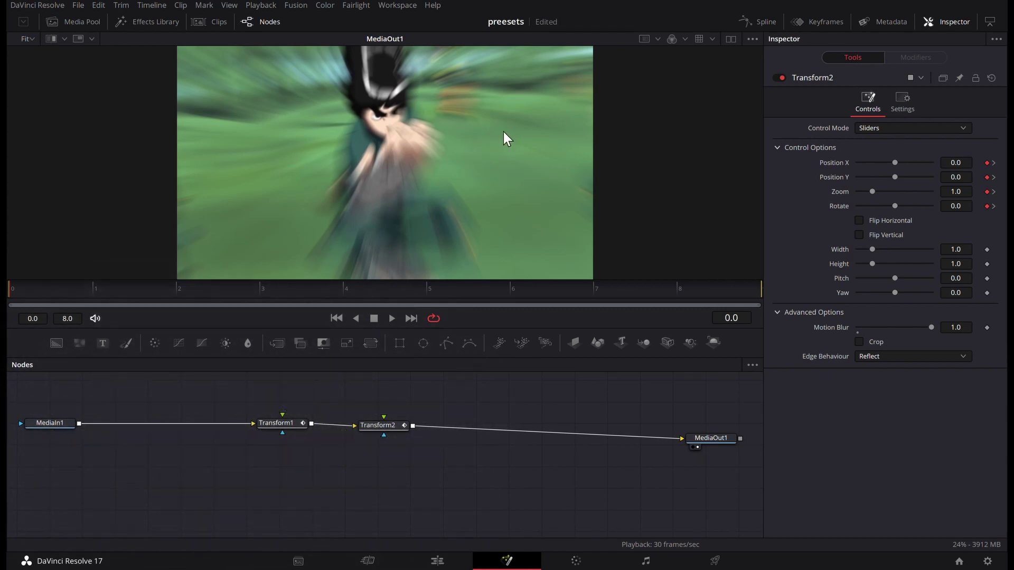
key(ctrl+v)
drag(531, 486, 545, 419)
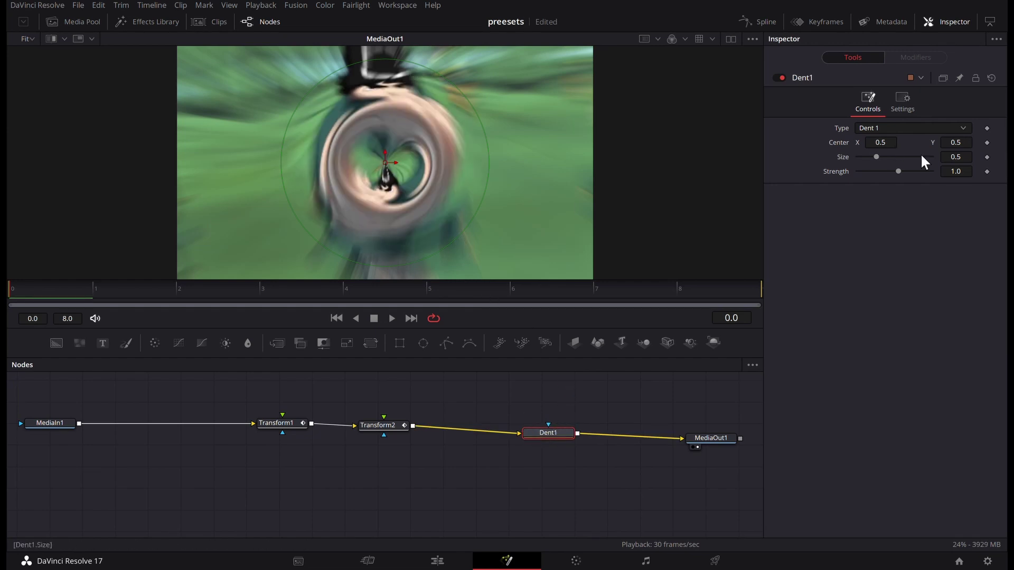
mouse_move(955, 157)
mouse_down()
mouse_move(993, 157)
mouse_move(964, 178)
mouse_up()
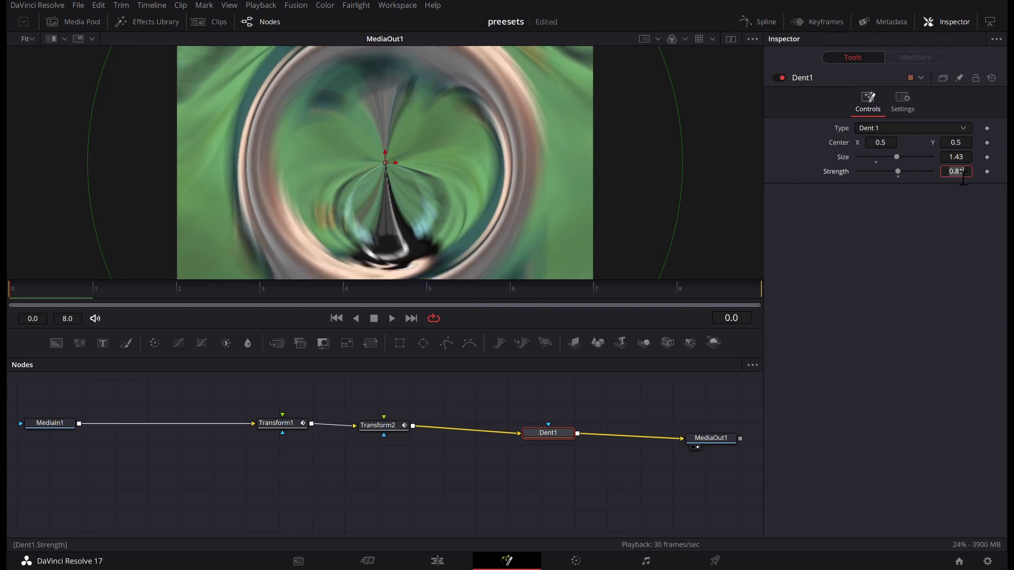
key(Return)
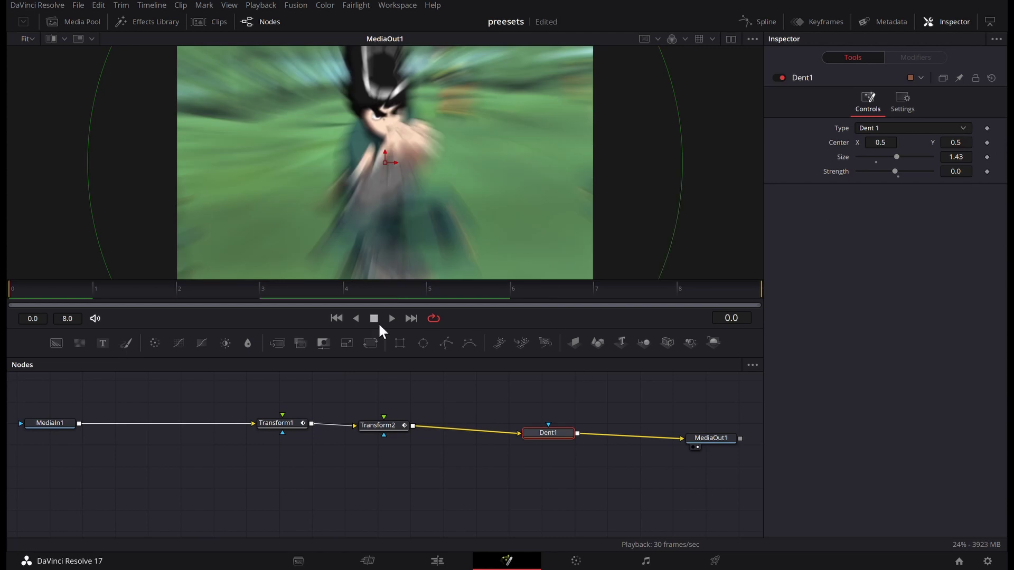
Keyframe Dent strength from 0 at frame 4 to -0.39 at frame 8, shift the centre up-right, and preview.
click(328, 294)
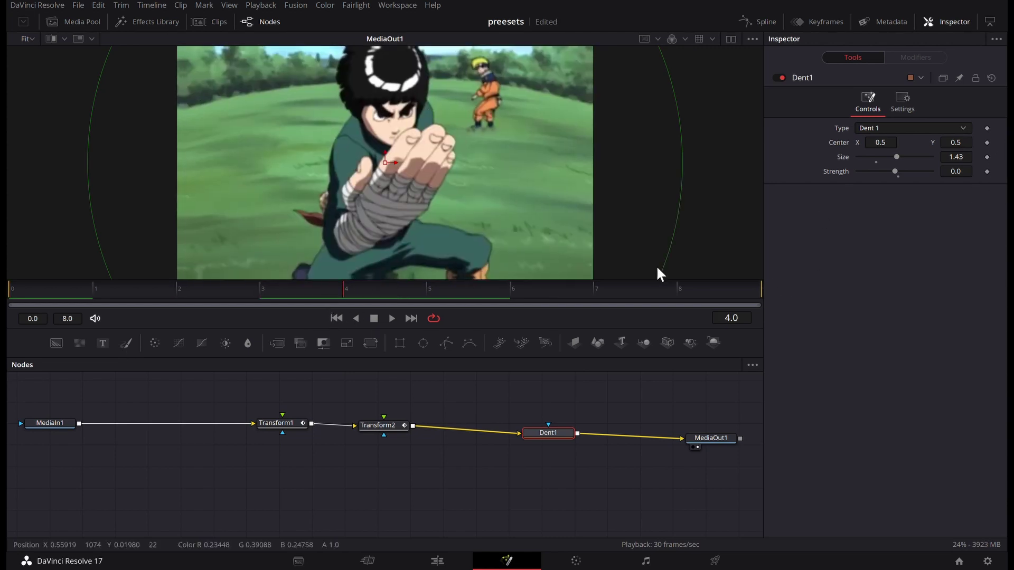
click(987, 172)
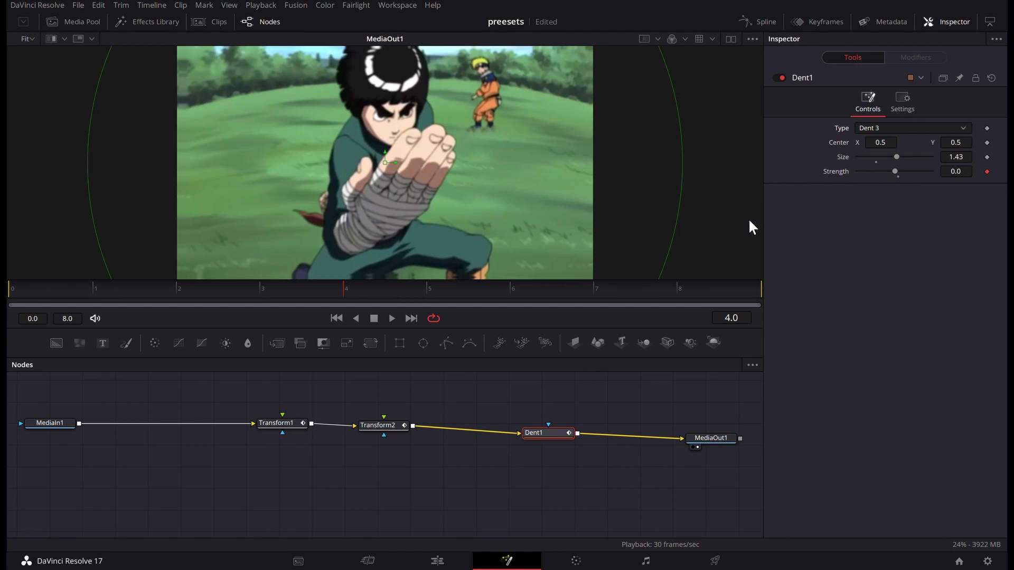
click(679, 289)
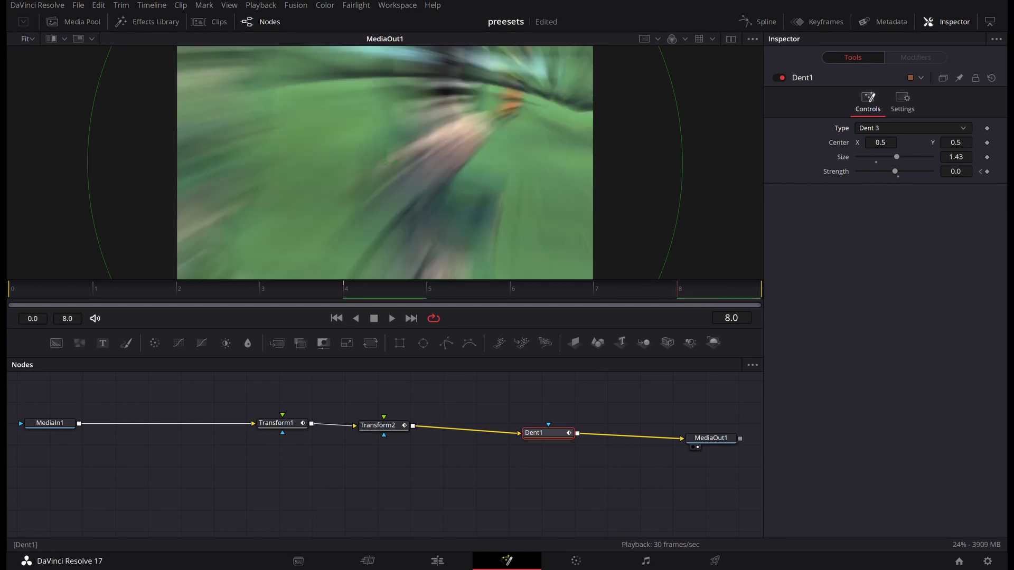
click(985, 171)
drag(894, 171, 892, 171)
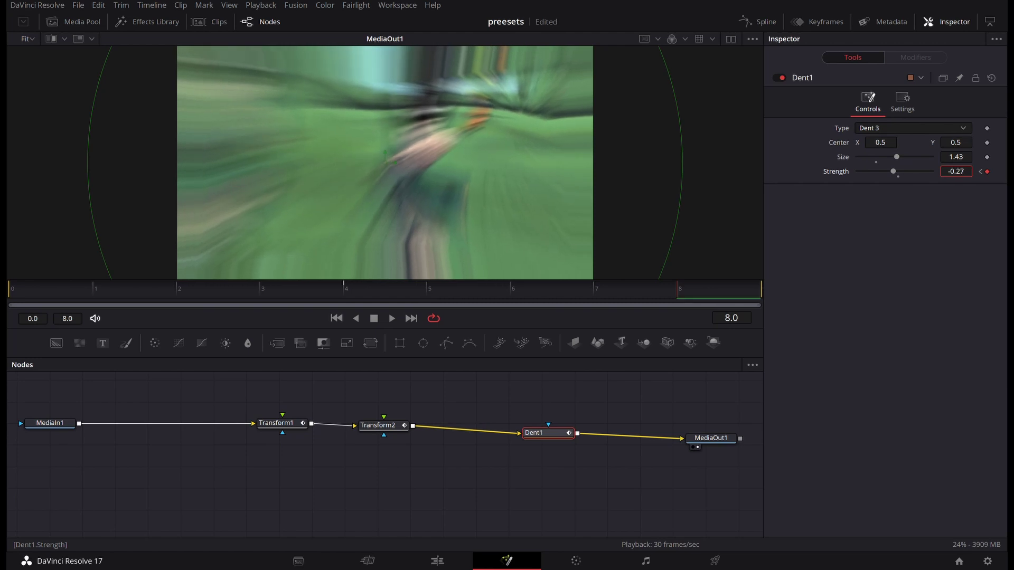
drag(956, 171, 975, 182)
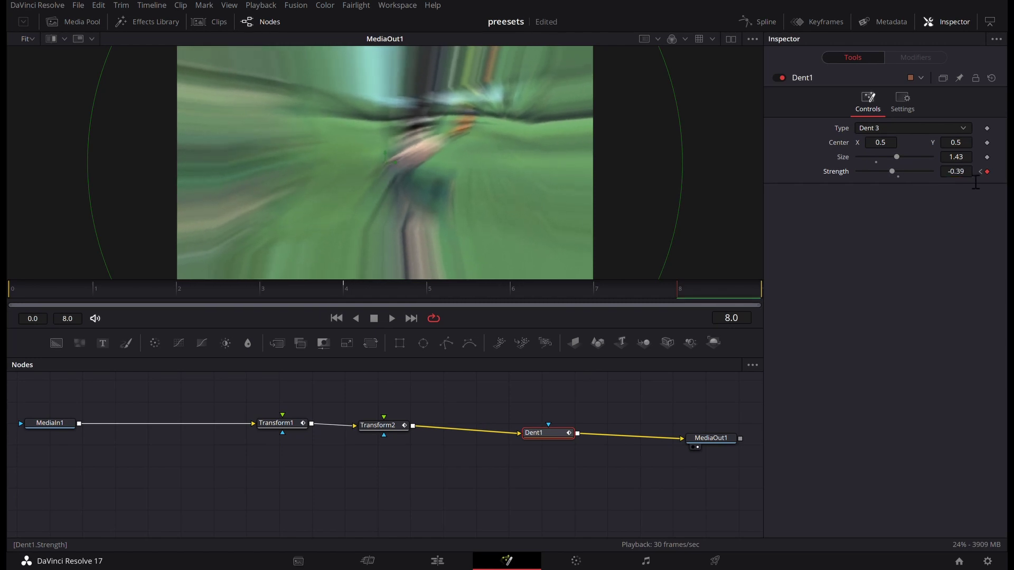
drag(383, 163, 479, 131)
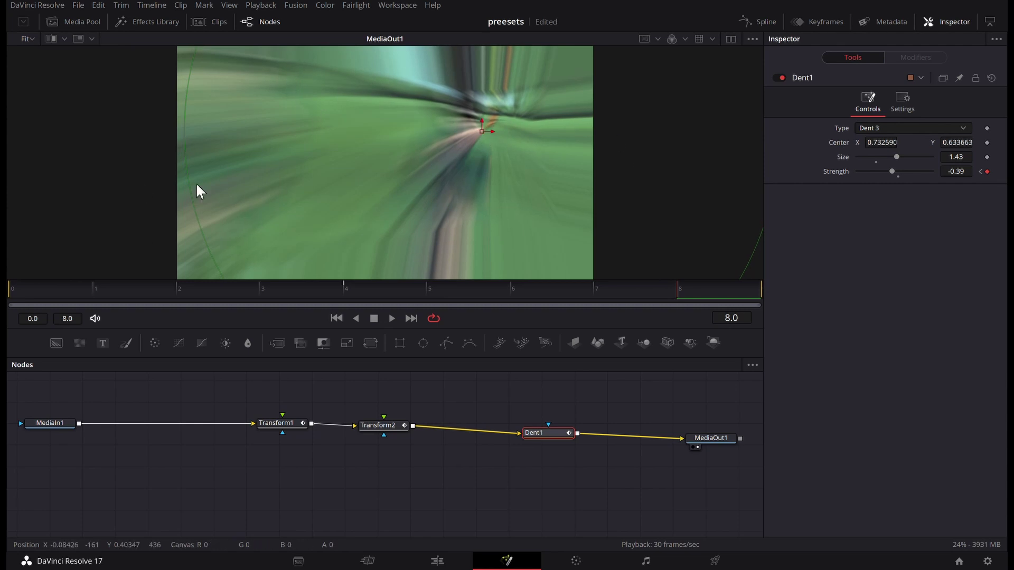
click(392, 318)
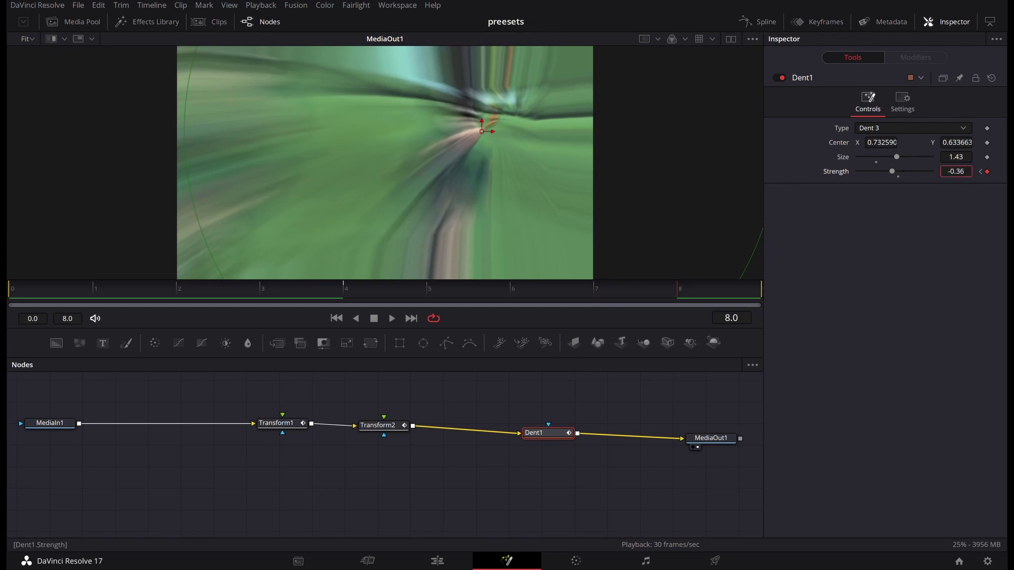
text(-0.29)
In the Spline editor, ease Dent1 Strength to plunge sharply into its frame 8 keyframe, then return to Edit.
click(760, 16)
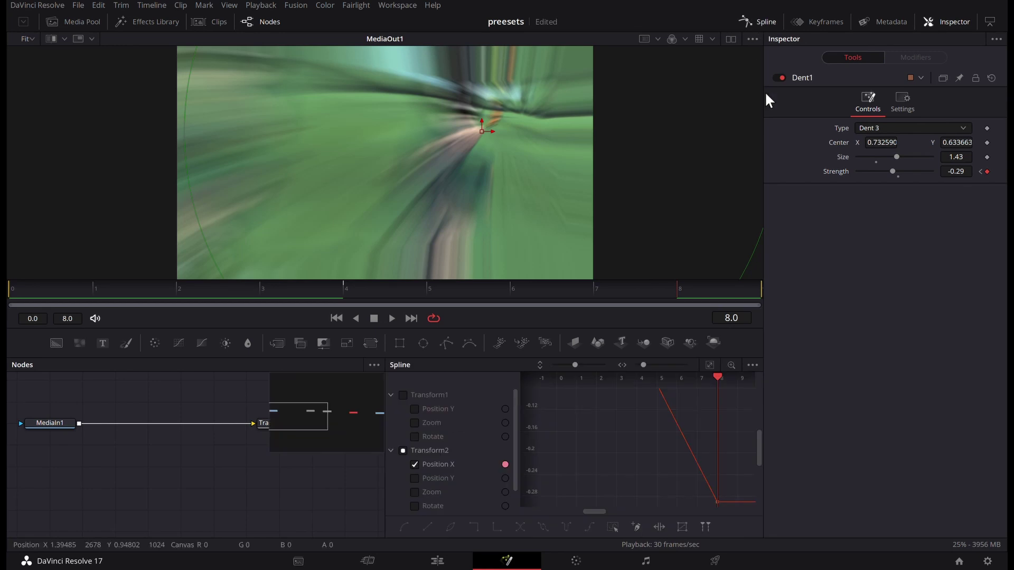
click(405, 450)
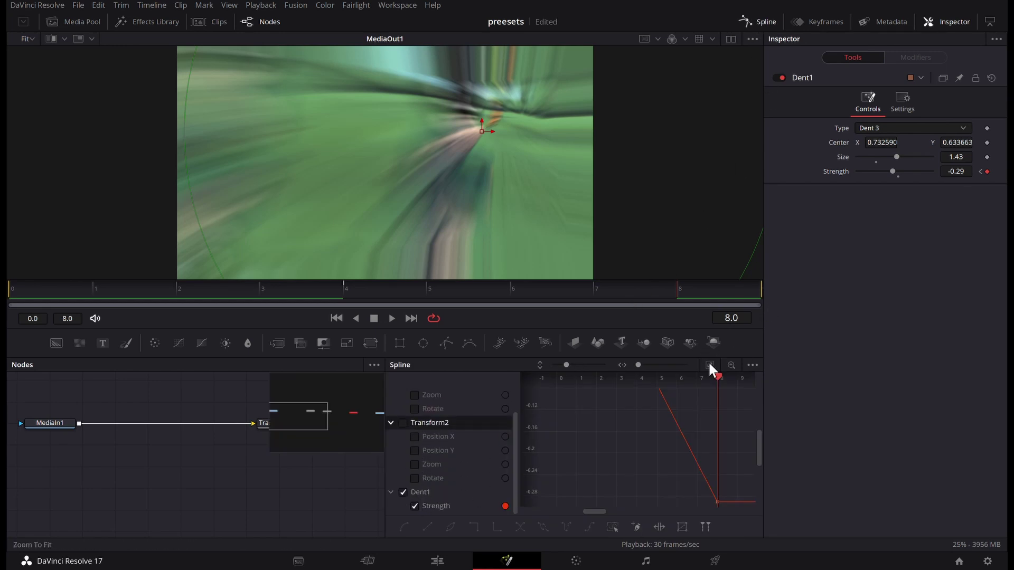
drag(553, 389, 756, 508)
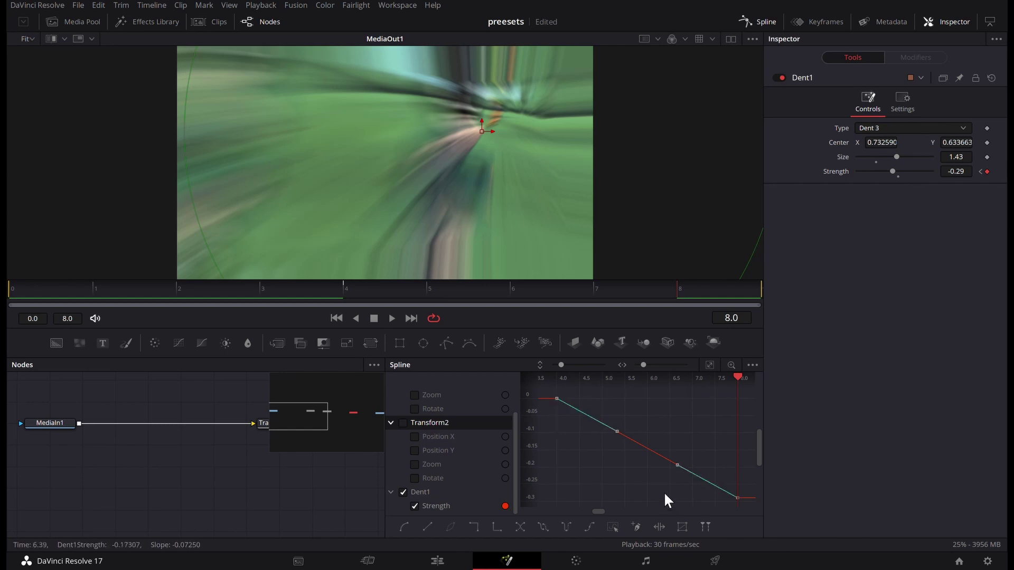
drag(677, 498, 773, 422)
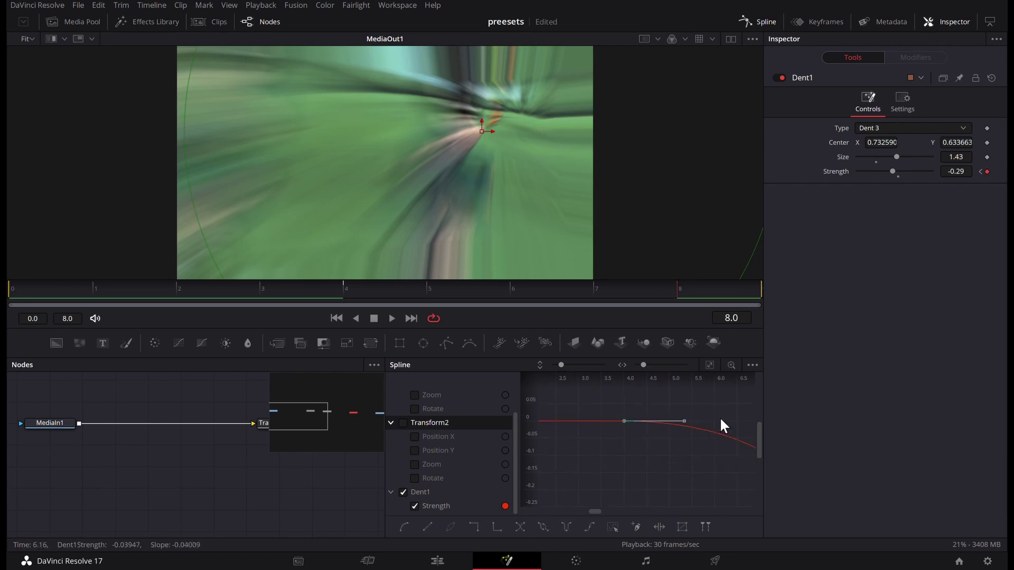
mouse_move(721, 419)
mouse_down()
mouse_move(601, 431)
mouse_move(693, 434)
mouse_up()
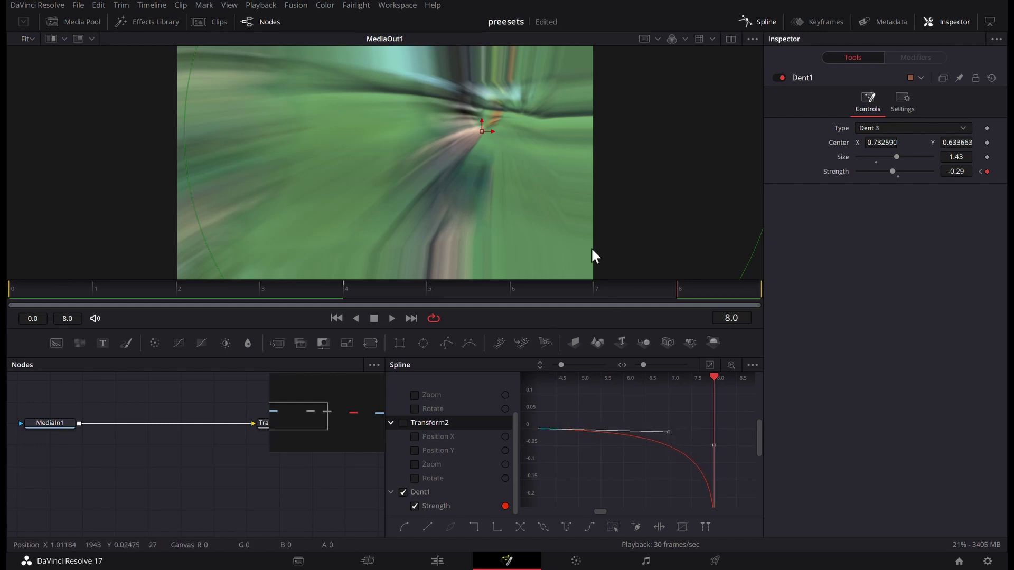
key(space)
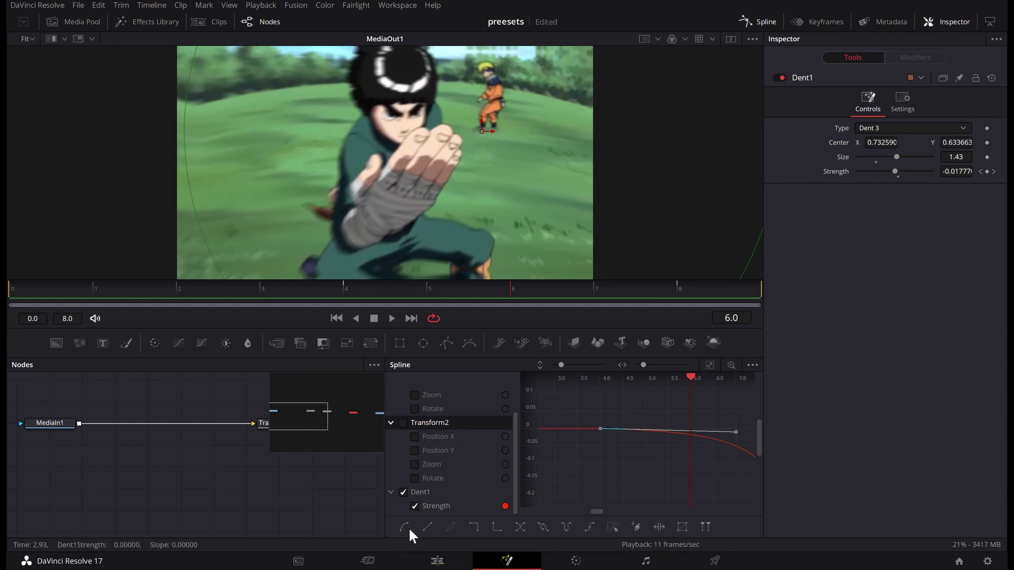
click(429, 558)
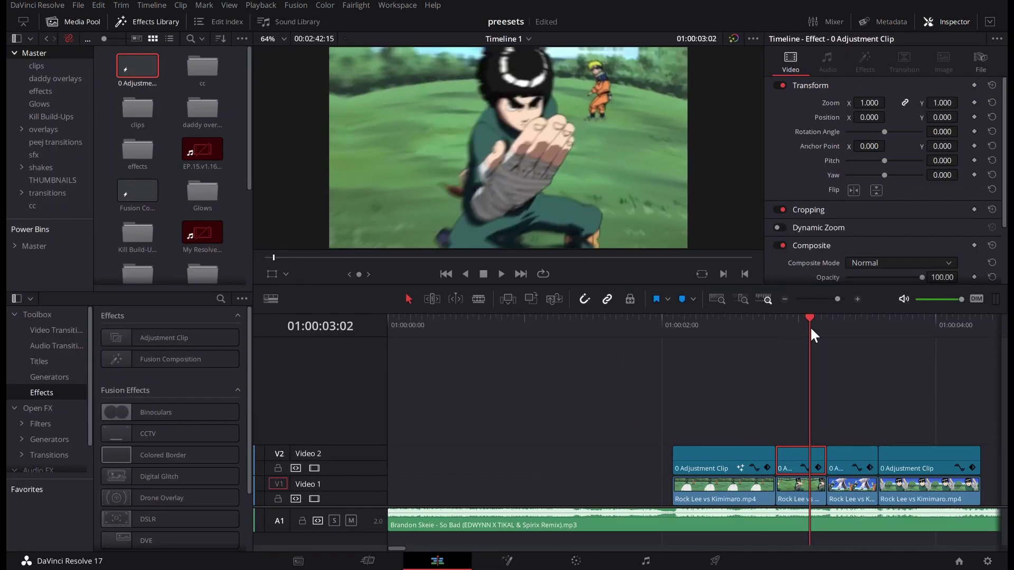
Jump to the start of Timeline 1 and go back to the Edit page for full-screen playback.
key(Home)
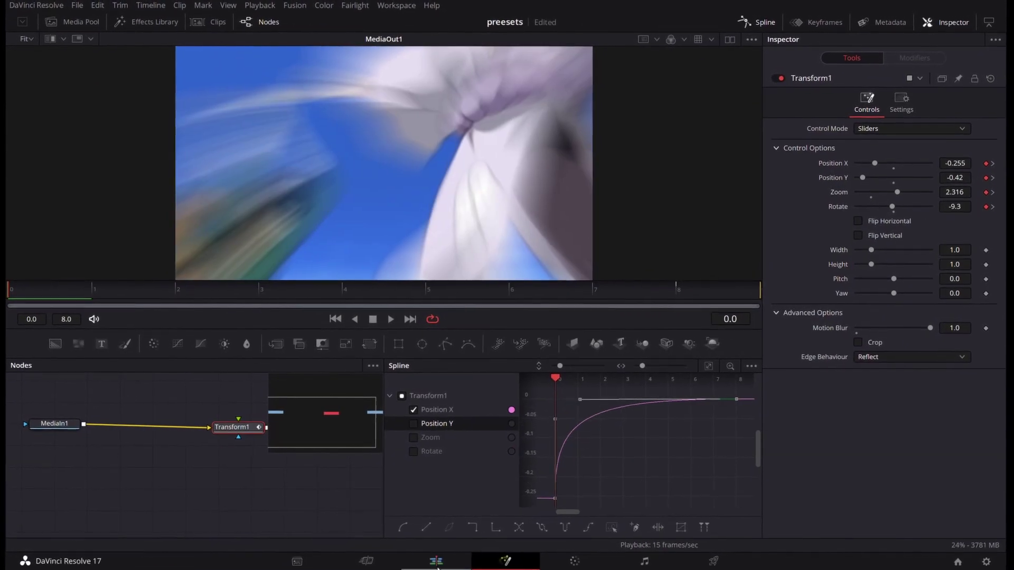
click(437, 562)
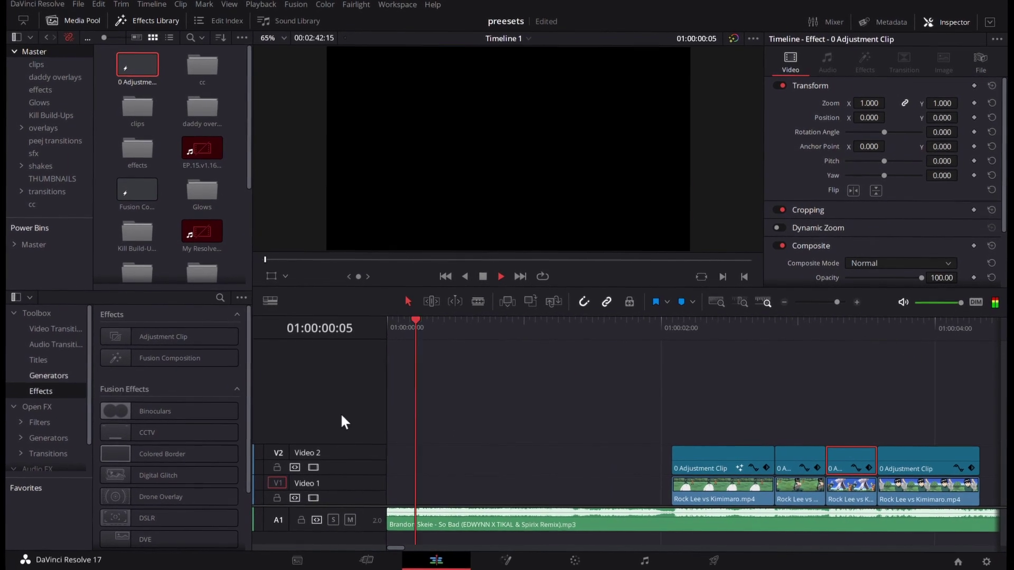